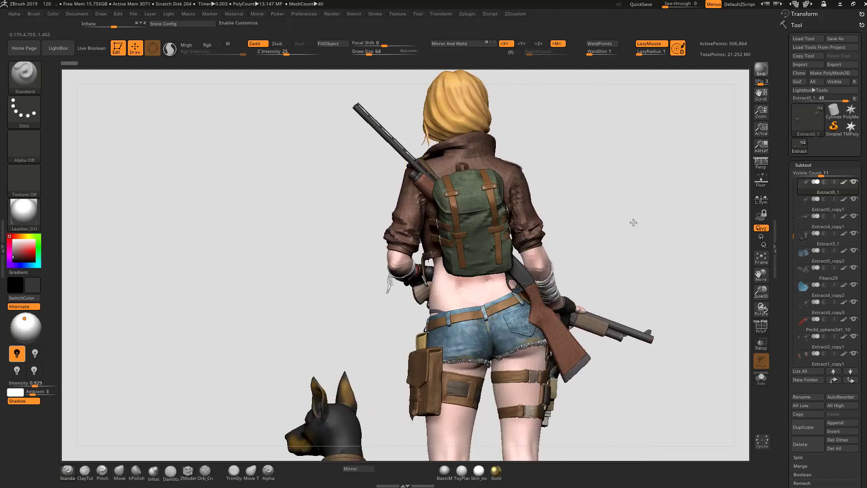
Examine the armed character's back, front gear, bandaged legs and the dog from several angles
{"action": "left_click_drag", "start_coordinate": [571, 291], "coordinate": [555, 290]}
{"action": "left_click_drag", "start_coordinate": [304, 387], "coordinate": [509, 350]}
{"action": "mouse_move", "coordinate": [573, 271]}
{"action": "left_mouse_down", "text": "alt"}
{"action": "mouse_move", "coordinate": [584, 228]}
{"action": "mouse_move", "coordinate": [585, 310]}
{"action": "mouse_move", "coordinate": [606, 361]}
{"action": "mouse_move", "coordinate": [596, 345]}
{"action": "mouse_move", "coordinate": [493, 318]}
{"action": "left_mouse_up", "text": "alt"}
{"action": "mouse_move", "coordinate": [604, 294]}
{"action": "left_mouse_down"}
{"action": "mouse_move", "coordinate": [590, 292]}
{"action": "mouse_move", "coordinate": [576, 319]}
{"action": "mouse_move", "coordinate": [550, 330]}
{"action": "mouse_move", "coordinate": [533, 265]}
{"action": "mouse_move", "coordinate": [565, 244]}
{"action": "left_mouse_up"}
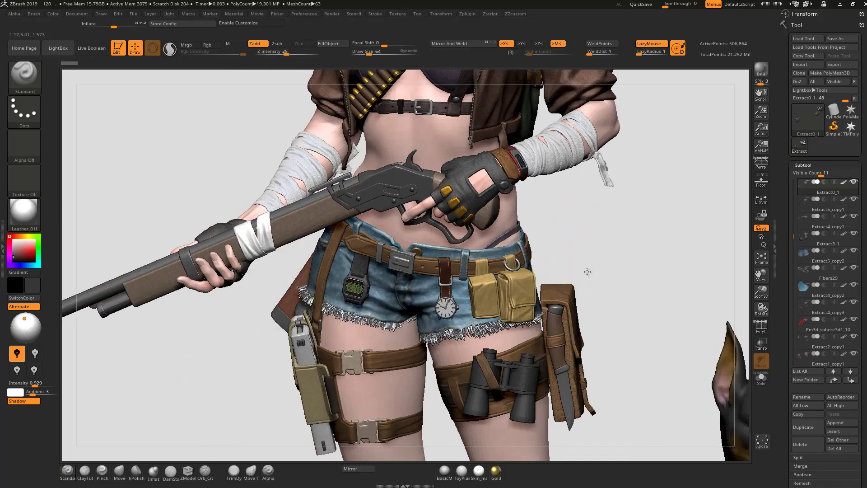
{"action": "left_click_drag", "start_coordinate": [558, 267], "coordinate": [536, 234], "text": "alt"}
{"action": "mouse_move", "coordinate": [557, 272]}
{"action": "left_mouse_down", "text": "alt"}
{"action": "mouse_move", "coordinate": [522, 217]}
{"action": "mouse_move", "coordinate": [526, 205]}
{"action": "left_mouse_up", "text": "alt"}
{"action": "mouse_move", "coordinate": [548, 252]}
{"action": "left_mouse_down"}
{"action": "mouse_move", "coordinate": [559, 286]}
{"action": "mouse_move", "coordinate": [649, 316]}
{"action": "left_mouse_up"}
{"action": "left_click_drag", "start_coordinate": [566, 318], "coordinate": [648, 248]}
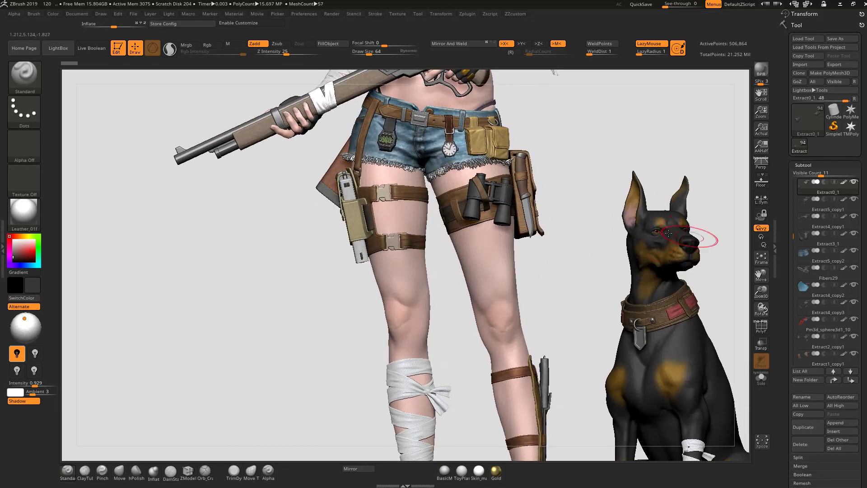
{"action": "mouse_move", "coordinate": [571, 285]}
{"action": "left_mouse_down"}
{"action": "mouse_move", "coordinate": [567, 293]}
{"action": "mouse_move", "coordinate": [662, 306]}
{"action": "left_mouse_up"}
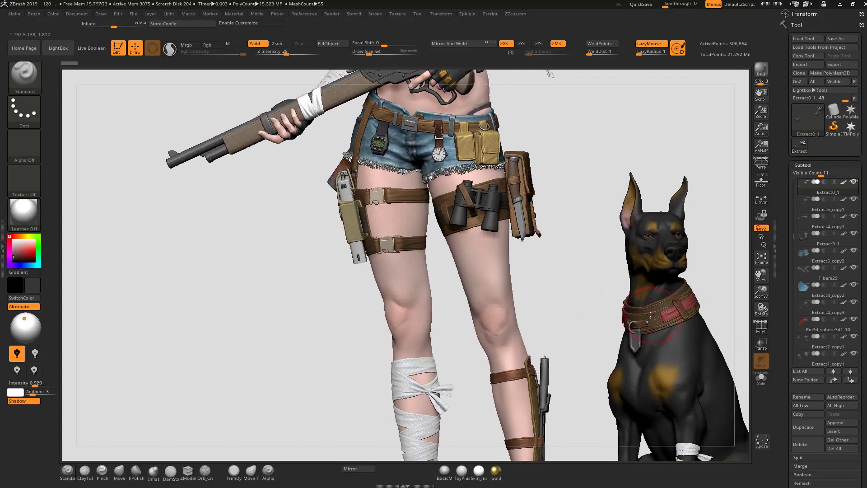
{"action": "left_click_drag", "start_coordinate": [364, 276], "coordinate": [197, 235], "text": "alt"}
{"action": "left_click_drag", "start_coordinate": [609, 229], "coordinate": [462, 245], "text": "alt"}
{"action": "left_click_drag", "start_coordinate": [560, 404], "coordinate": [439, 138], "text": "alt"}
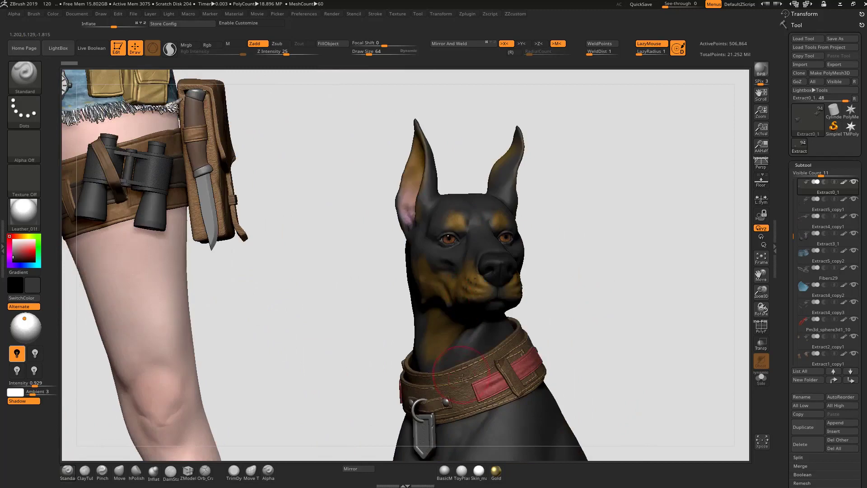
Select the dog's leather collar and browse the available materials with BasicMaterial active
{"action": "left_click_drag", "start_coordinate": [645, 304], "coordinate": [456, 461], "text": "alt"}
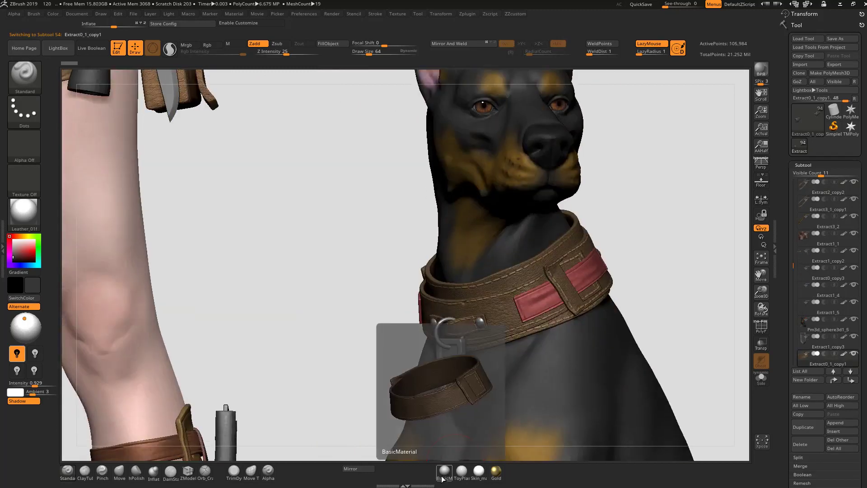
{"action": "left_click", "coordinate": [445, 472]}
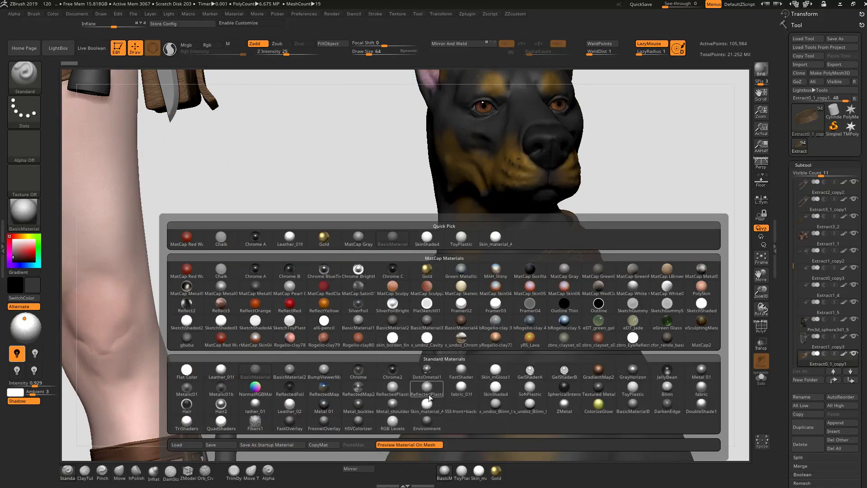
{"action": "mouse_move", "coordinate": [292, 409]}
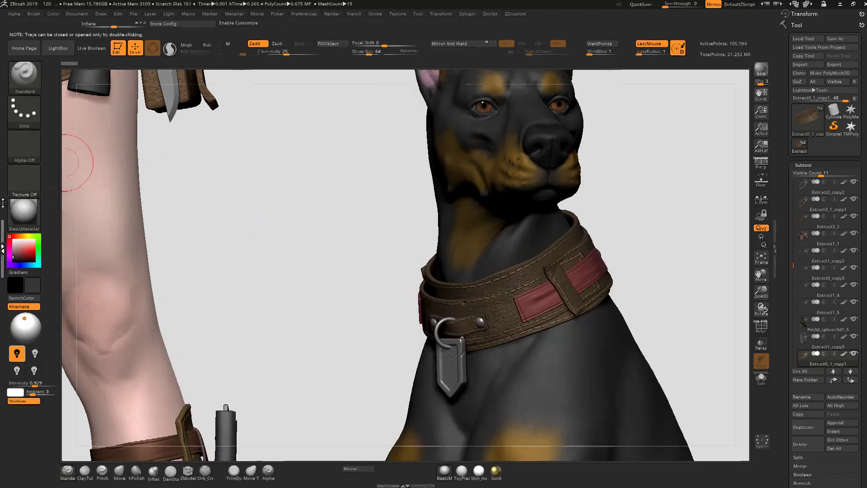
Reveal the material settings beside the canvas and sample the Leather_01f material from the character's brown jacket
{"action": "left_click", "coordinate": [2, 235]}
{"action": "left_click_drag", "start_coordinate": [317, 236], "coordinate": [387, 194]}
{"action": "left_click_drag", "start_coordinate": [392, 158], "coordinate": [607, 296], "text": "alt"}
{"action": "left_click_drag", "start_coordinate": [614, 118], "coordinate": [653, 388], "text": "alt"}
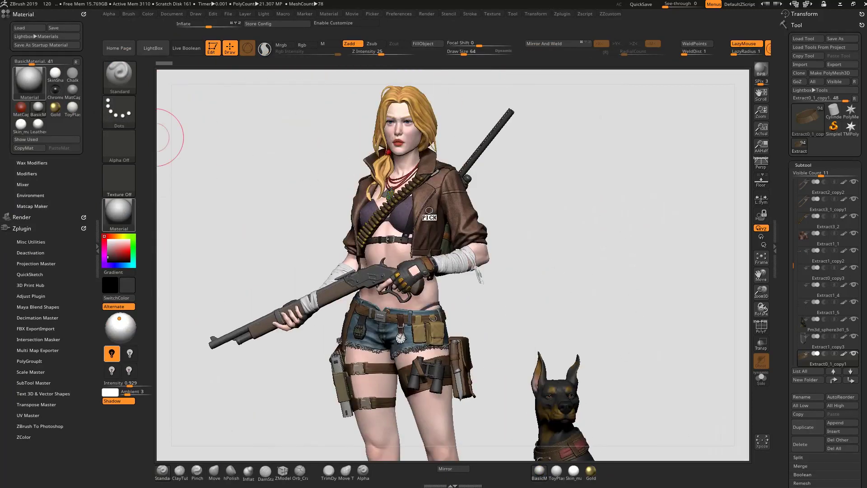
{"action": "left_click_drag", "start_coordinate": [421, 209], "coordinate": [432, 209]}
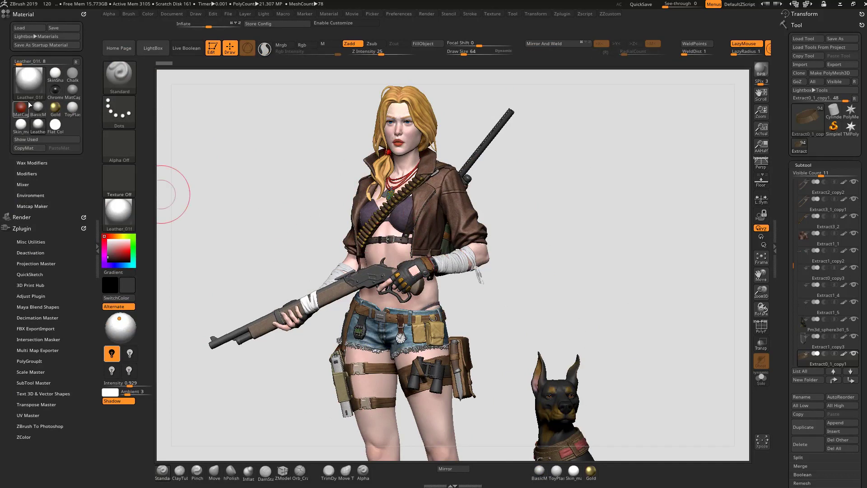
Select the studs on the dog's collar, frame them closely and switch painting to material only
{"action": "left_click_drag", "start_coordinate": [596, 316], "coordinate": [557, 217], "text": "alt"}
{"action": "left_click", "coordinate": [510, 359], "text": "alt"}
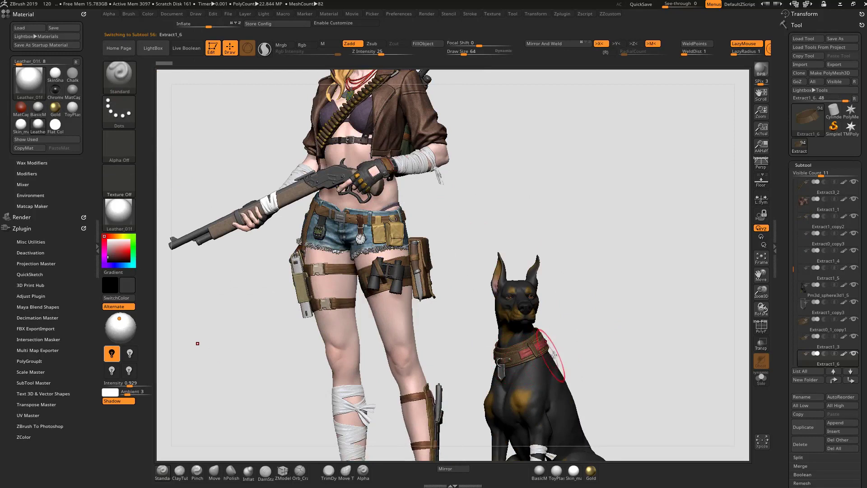
{"action": "key", "text": "f"}
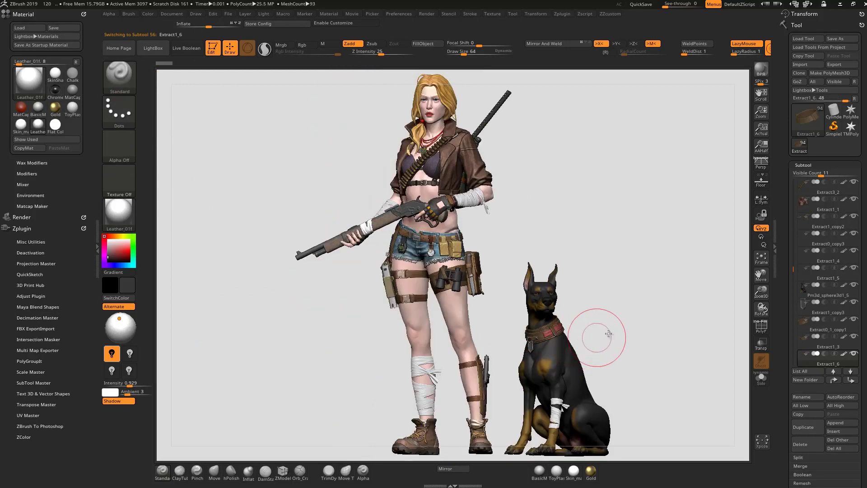
{"action": "key", "text": "f"}
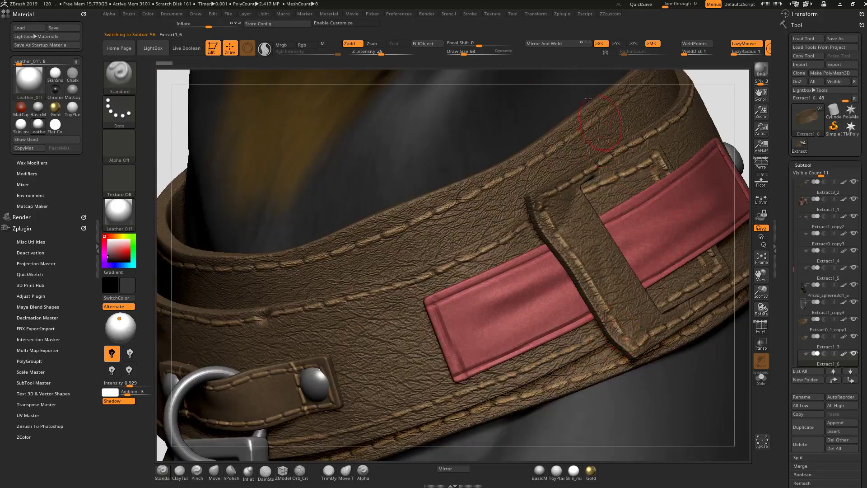
{"action": "left_click", "coordinate": [330, 43]}
Try to fill the collar's metal studs with the Leather_01f material
{"action": "left_click", "coordinate": [423, 43]}
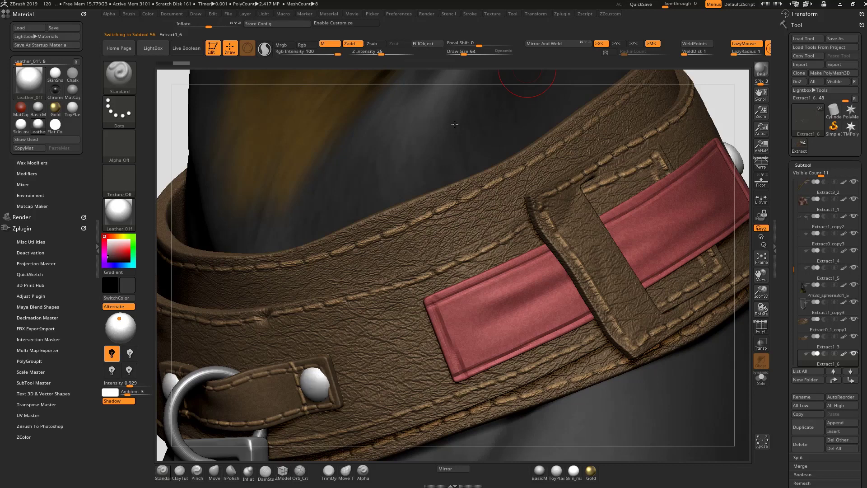
{"action": "key", "text": "ctrl+z"}
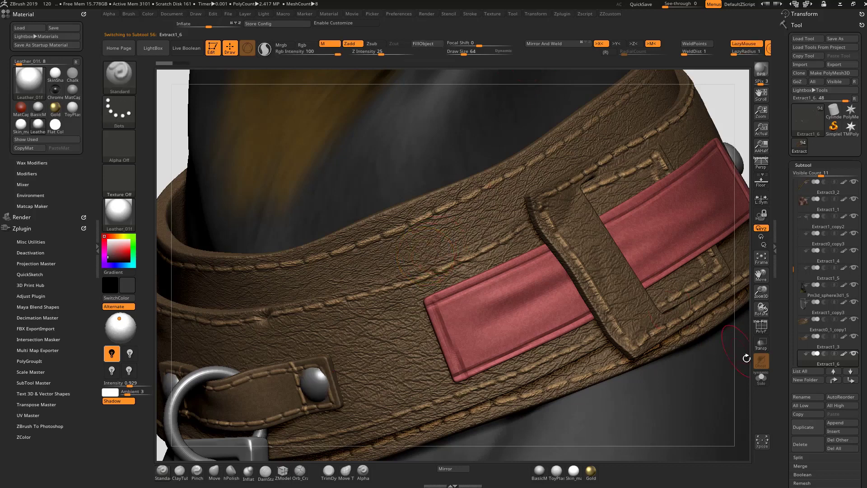
Fill the dog collar's leather pieces with the Leather_01f material, selecting each collar part in turn
{"action": "left_click", "coordinate": [762, 382]}
{"action": "left_click", "coordinate": [762, 382]}
{"action": "left_click", "coordinate": [460, 262], "text": "alt"}
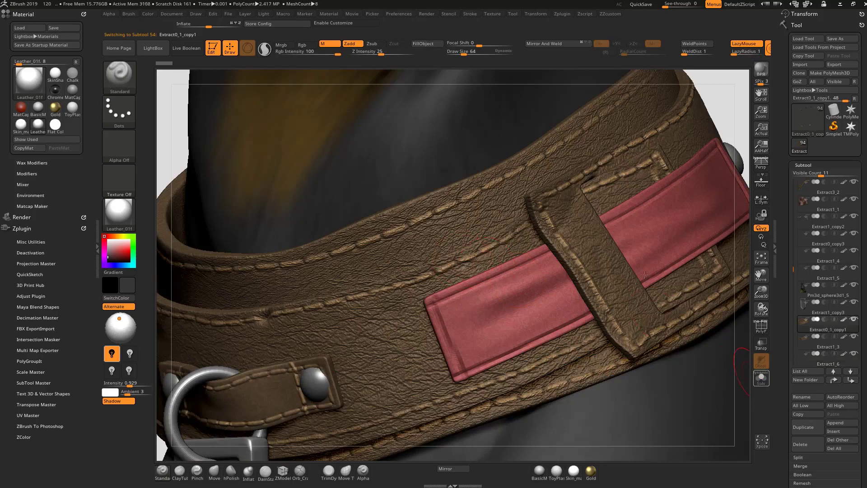
{"action": "left_click", "coordinate": [423, 44]}
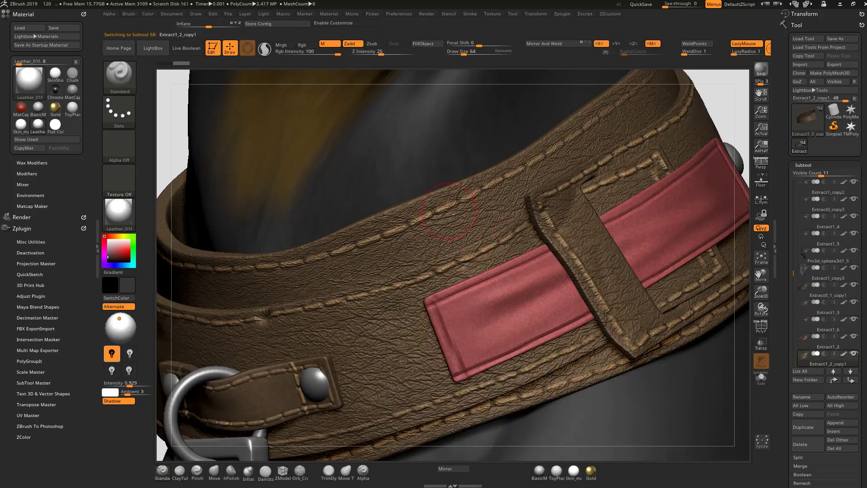
{"action": "left_click", "coordinate": [513, 286], "text": "alt"}
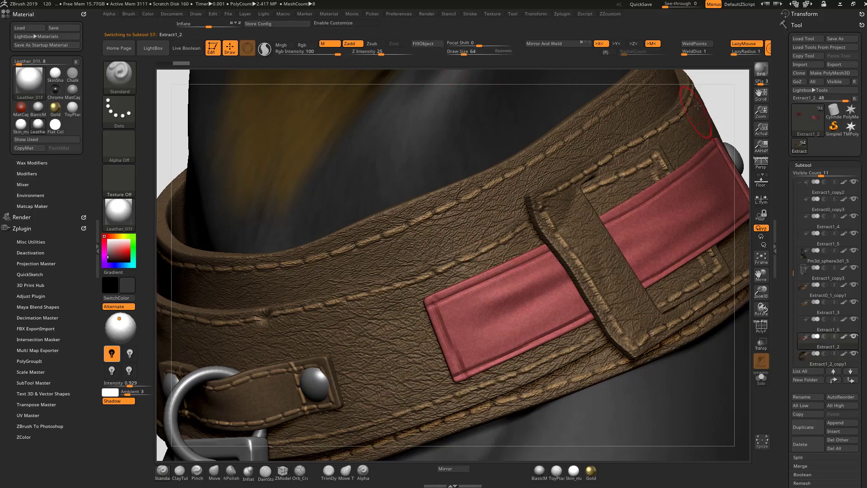
{"action": "left_click_drag", "start_coordinate": [725, 96], "coordinate": [672, 147]}
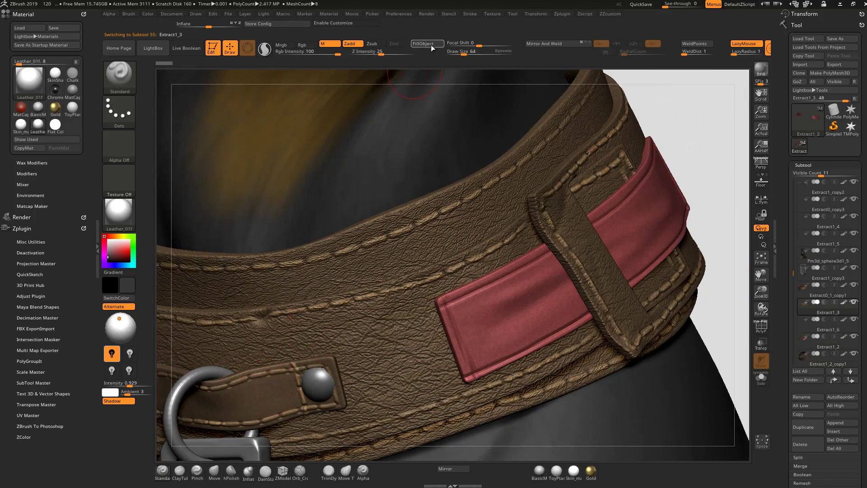
Select the character's brown boot uppers and check them in isolation from the rest of the model
{"action": "left_click_drag", "start_coordinate": [722, 166], "coordinate": [607, 194]}
{"action": "left_click_drag", "start_coordinate": [648, 243], "coordinate": [684, 126], "text": "alt"}
{"action": "left_click_drag", "start_coordinate": [714, 195], "coordinate": [692, 191]}
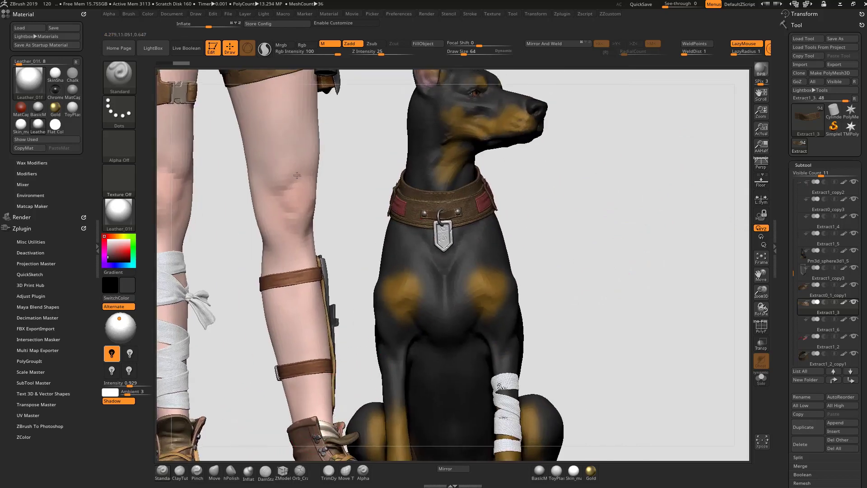
{"action": "left_click_drag", "start_coordinate": [261, 416], "coordinate": [271, 388], "text": "alt"}
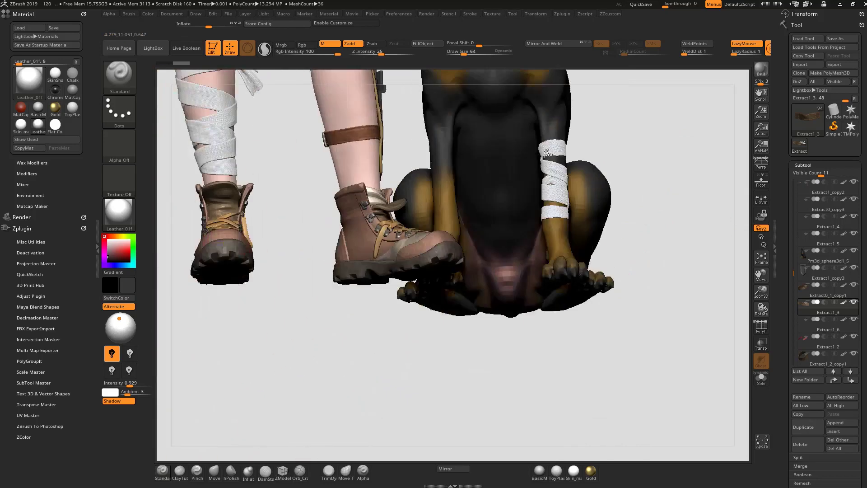
{"action": "left_click_drag", "start_coordinate": [389, 208], "coordinate": [420, 160], "text": "alt"}
{"action": "left_click_drag", "start_coordinate": [351, 302], "coordinate": [191, 338], "text": "alt"}
{"action": "left_click_drag", "start_coordinate": [256, 371], "coordinate": [336, 346]}
{"action": "left_click", "coordinate": [384, 327], "text": "alt"}
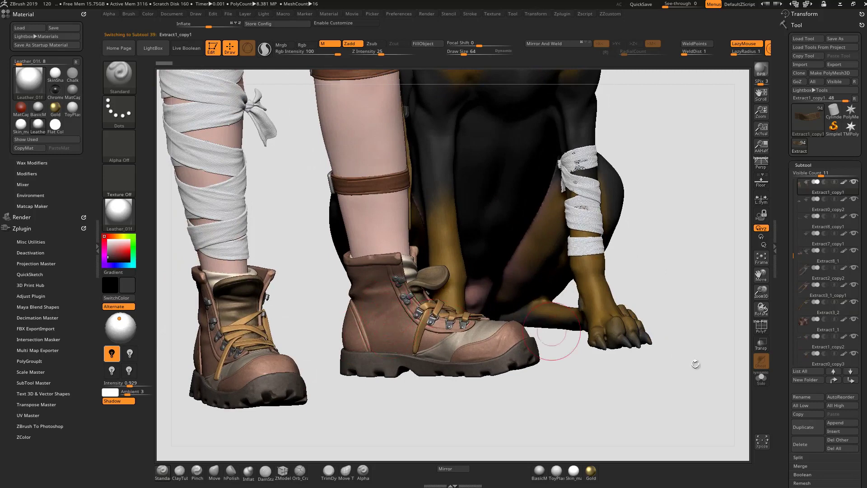
{"action": "left_click", "coordinate": [762, 384]}
{"action": "left_click", "coordinate": [761, 384]}
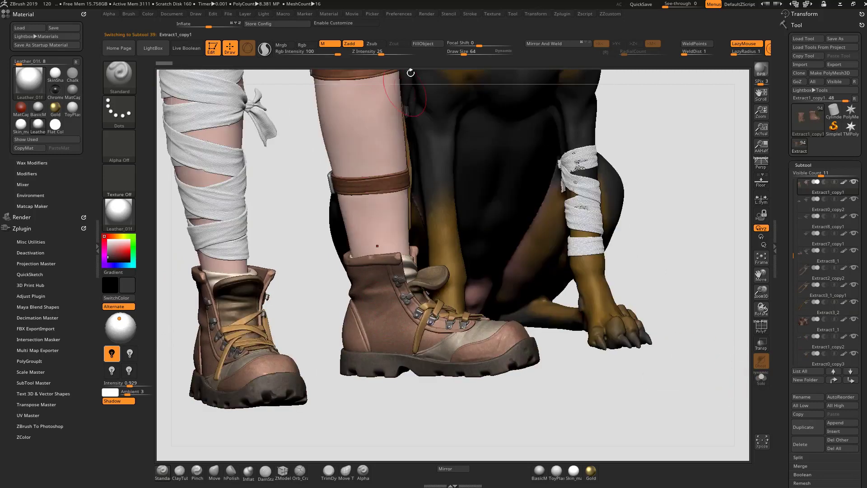
Adjust the sock around the ankle above the boot with the Move brush
{"action": "left_click_drag", "start_coordinate": [315, 290], "coordinate": [393, 212]}
{"action": "left_click_drag", "start_coordinate": [567, 263], "coordinate": [561, 333]}
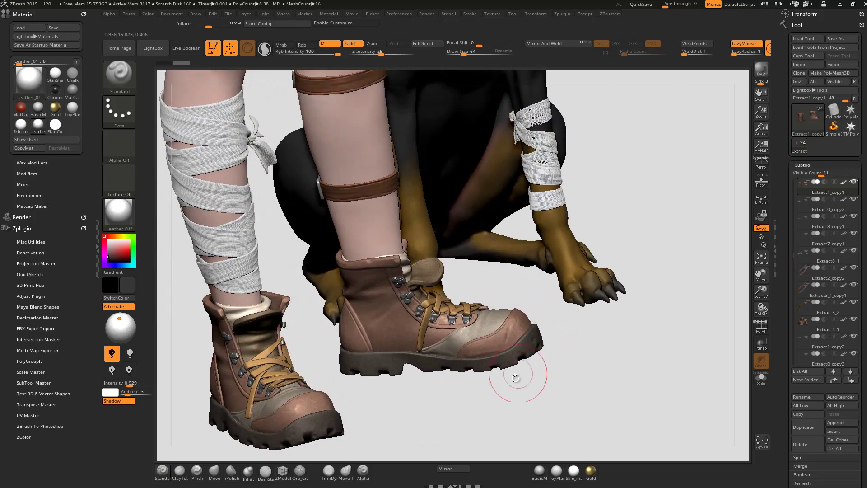
{"action": "mouse_move", "coordinate": [507, 387]}
{"action": "left_mouse_down"}
{"action": "mouse_move", "coordinate": [406, 405]}
{"action": "mouse_move", "coordinate": [426, 444]}
{"action": "left_mouse_up"}
{"action": "key", "text": "b"}
{"action": "key", "text": "m"}
{"action": "key", "text": "v"}
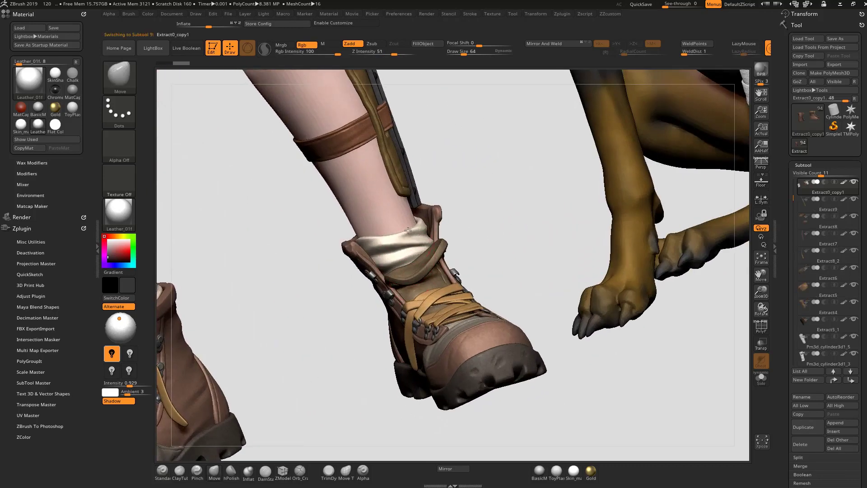
{"action": "mouse_move", "coordinate": [391, 238]}
{"action": "left_mouse_down"}
{"action": "mouse_move", "coordinate": [294, 313]}
{"action": "mouse_move", "coordinate": [387, 361]}
{"action": "mouse_move", "coordinate": [531, 328]}
{"action": "mouse_move", "coordinate": [520, 329]}
{"action": "mouse_move", "coordinate": [529, 338]}
{"action": "mouse_move", "coordinate": [546, 282]}
{"action": "mouse_move", "coordinate": [604, 309]}
{"action": "mouse_move", "coordinate": [563, 285]}
{"action": "mouse_move", "coordinate": [501, 204]}
{"action": "left_mouse_up"}
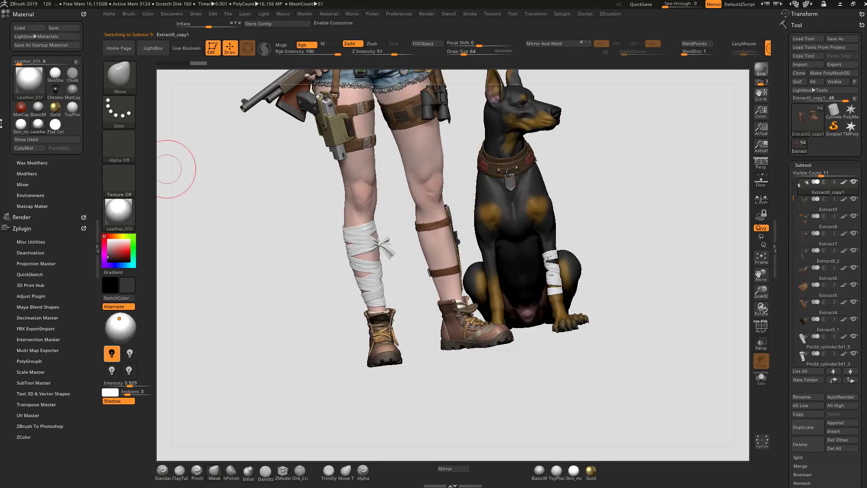
Copy the Leather_01f material and paste it over the bRogelio-clay 3 material
{"action": "left_click", "coordinate": [23, 149]}
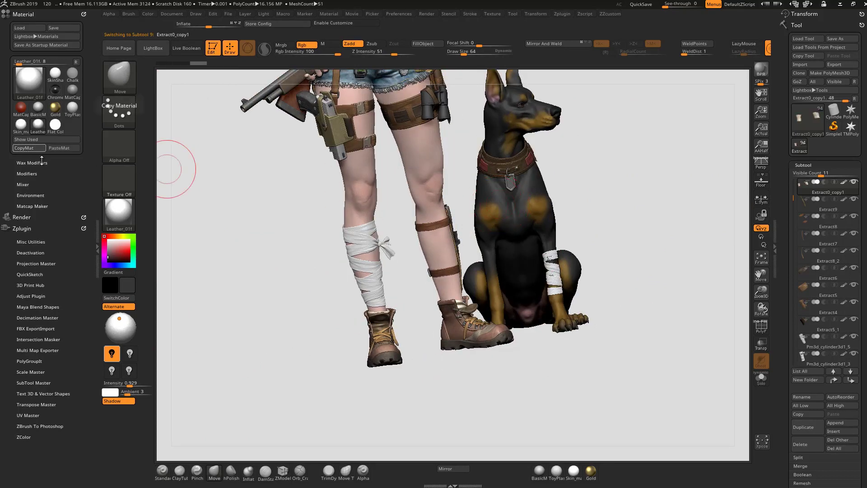
{"action": "left_click", "coordinate": [540, 472]}
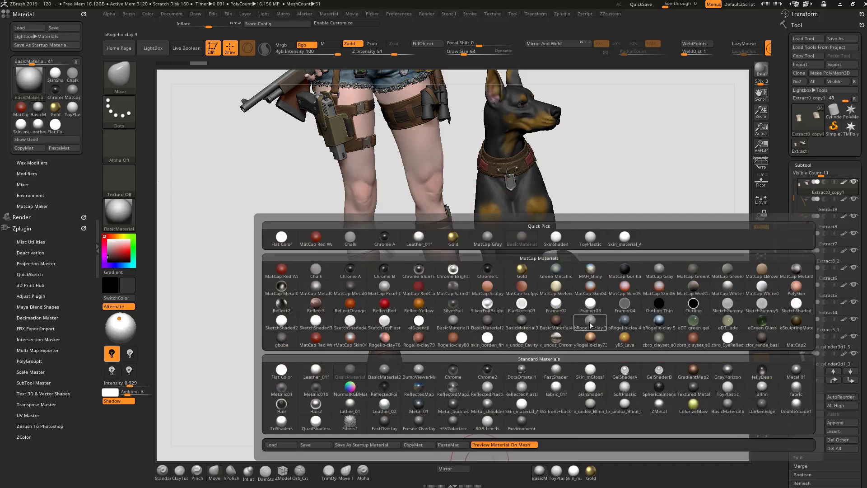
{"action": "left_click", "coordinate": [589, 322]}
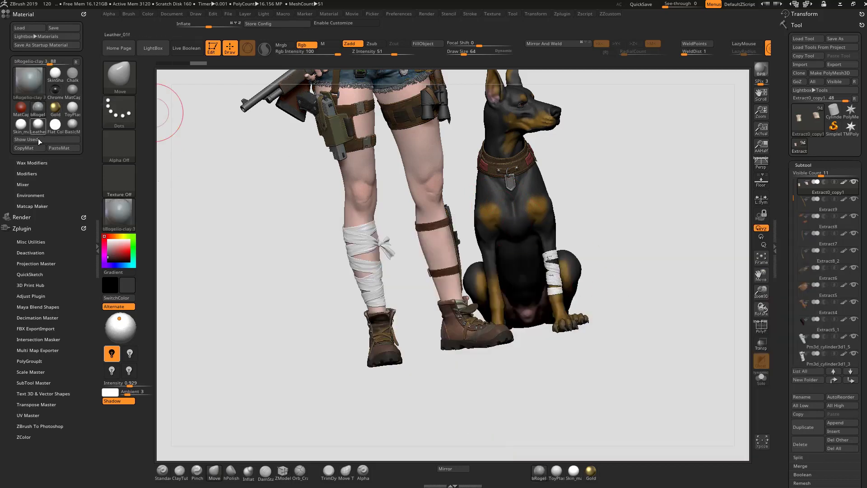
{"action": "left_click", "coordinate": [52, 149]}
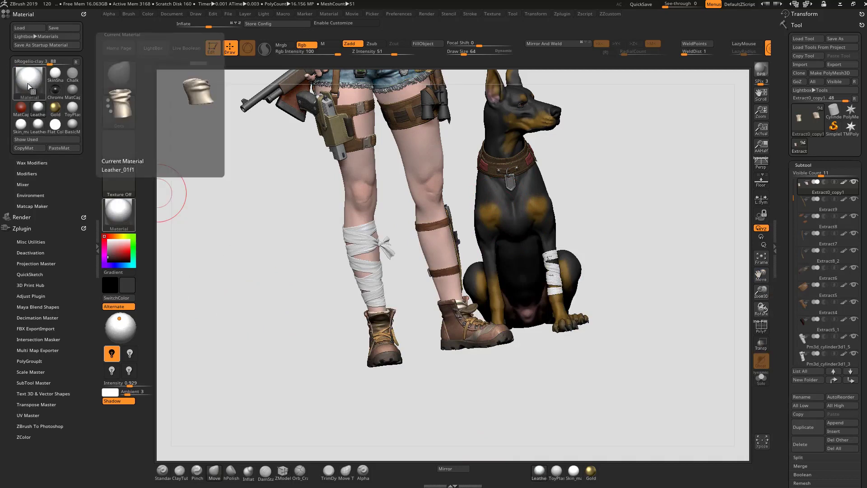
Save the pasted leather material as Leather_02f.ZMT in the ZMaterials folder
{"action": "left_click", "coordinate": [538, 473]}
{"action": "left_click", "coordinate": [544, 474]}
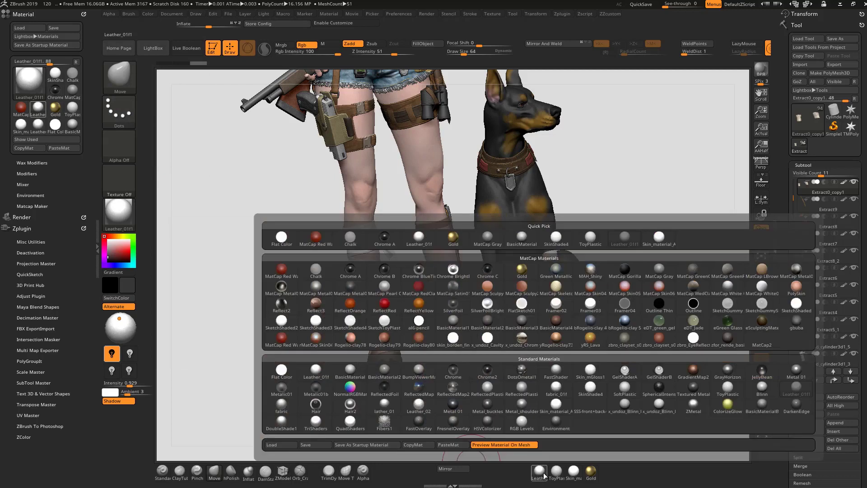
{"action": "left_click", "coordinate": [326, 445]}
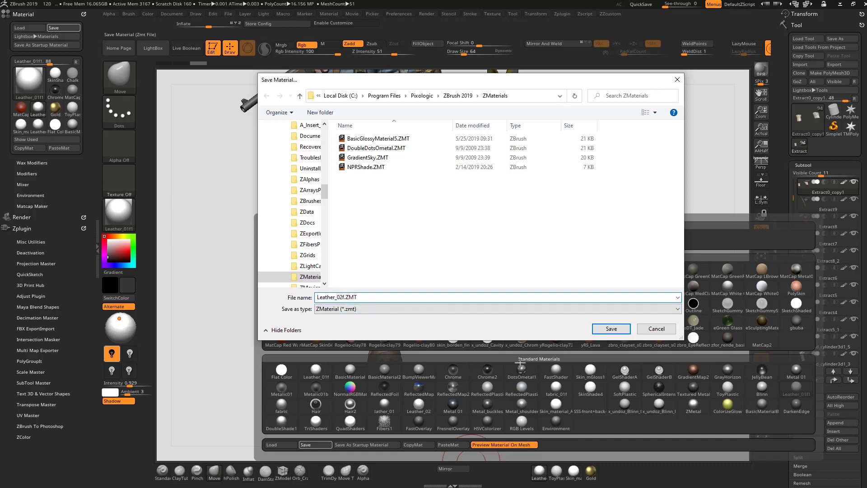
{"action": "left_click", "coordinate": [609, 333]}
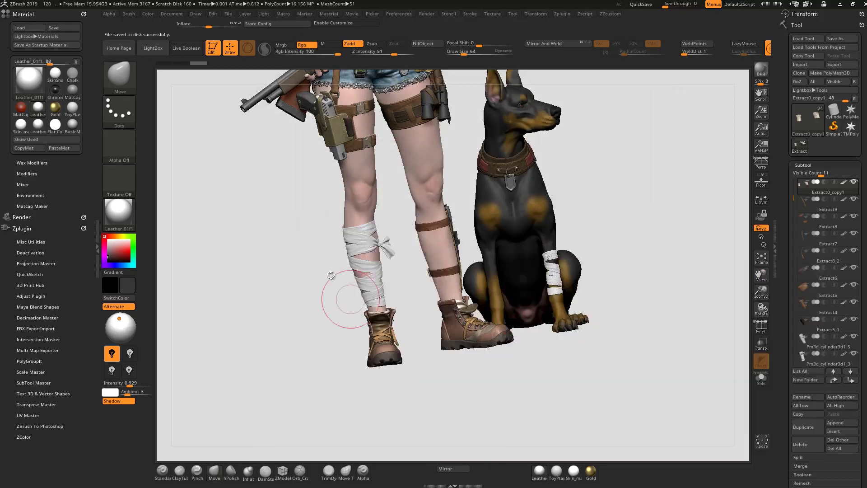
Fill the brown boot upper and the beige front panel of the boots with the Leather_02f material only, without colour
{"action": "left_click", "coordinate": [27, 173]}
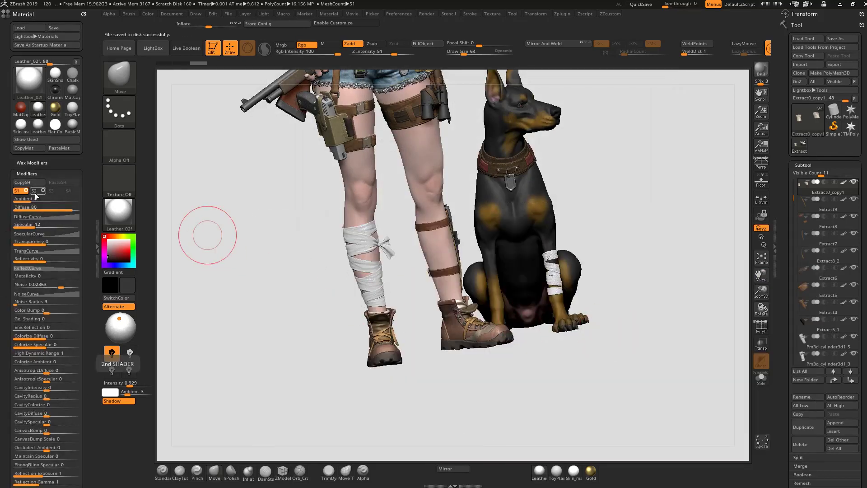
{"action": "left_click_drag", "start_coordinate": [282, 327], "coordinate": [289, 288], "text": "alt"}
{"action": "left_click", "coordinate": [412, 298], "text": "alt"}
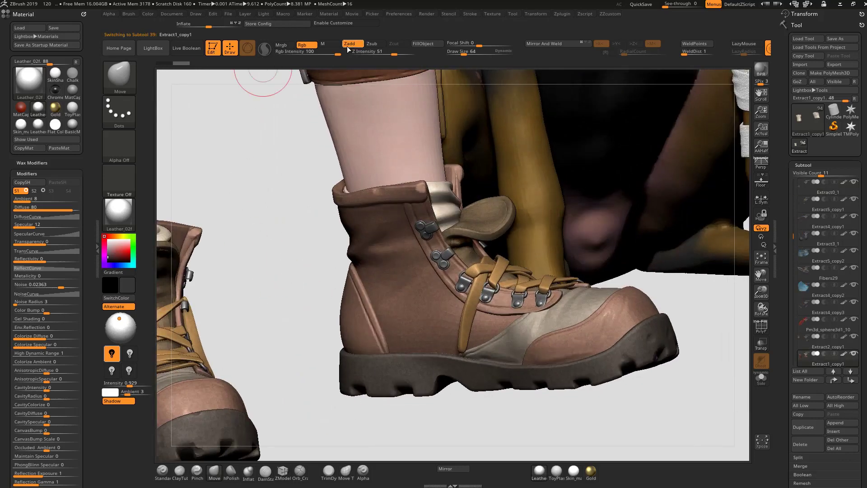
{"action": "left_click", "coordinate": [330, 44]}
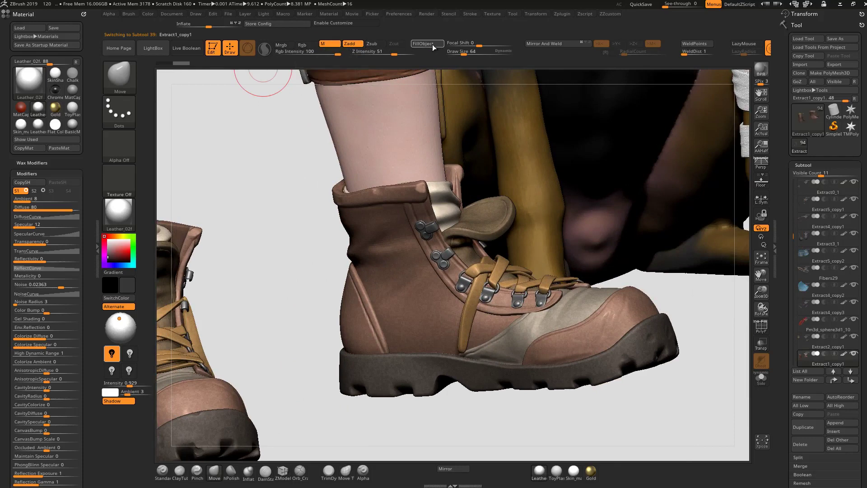
{"action": "left_click_drag", "start_coordinate": [315, 299], "coordinate": [328, 307]}
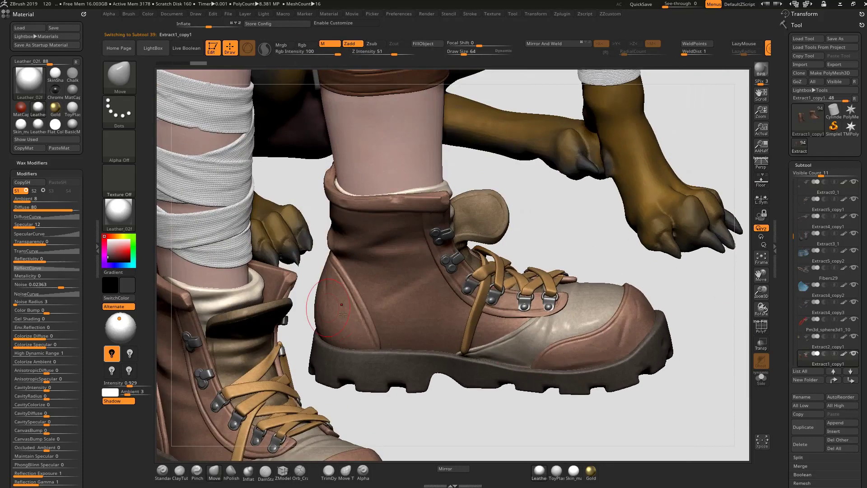
{"action": "left_click", "coordinate": [562, 322], "text": "alt"}
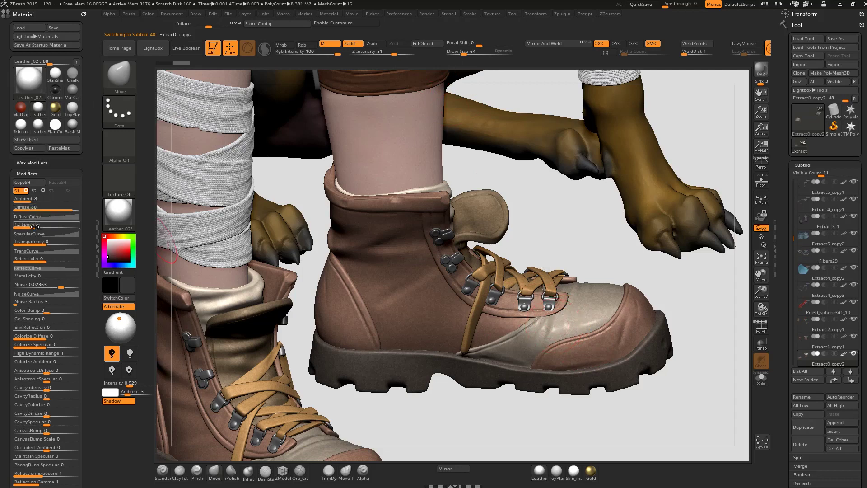
Set the Specular of Leather_02f's first shader to 8
{"action": "left_click_drag", "start_coordinate": [27, 224], "coordinate": [14, 224]}
{"action": "left_click", "coordinate": [34, 190]}
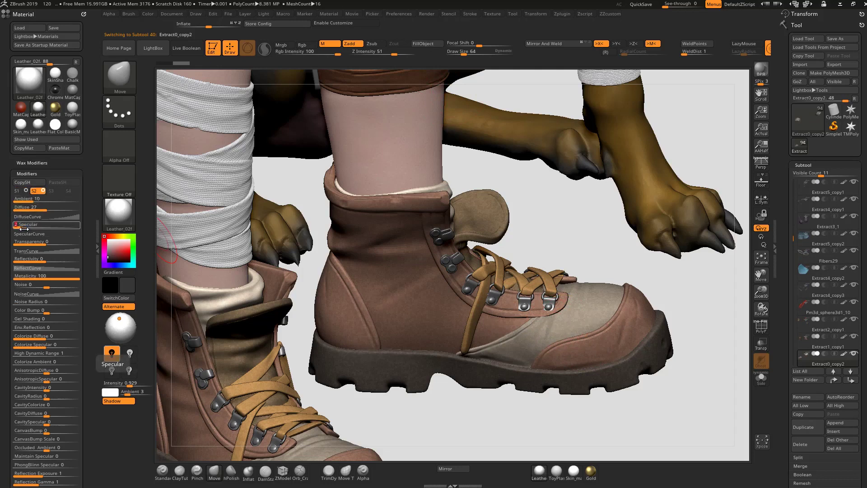
{"action": "left_click_drag", "start_coordinate": [25, 229], "coordinate": [37, 226]}
{"action": "left_click", "coordinate": [17, 190]}
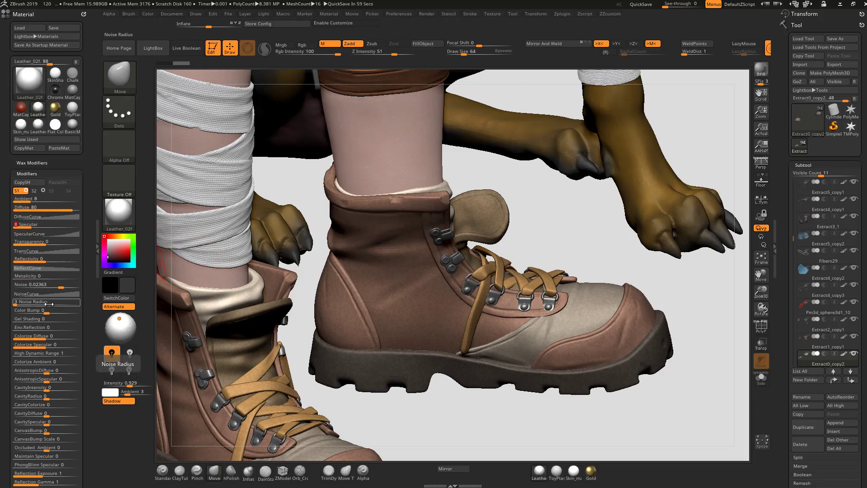
Set the second shader's Ambient to 10 and Color Bump to about 9.95, and check the leather grain on the boot
{"action": "left_click_drag", "start_coordinate": [80, 289], "coordinate": [79, 233]}
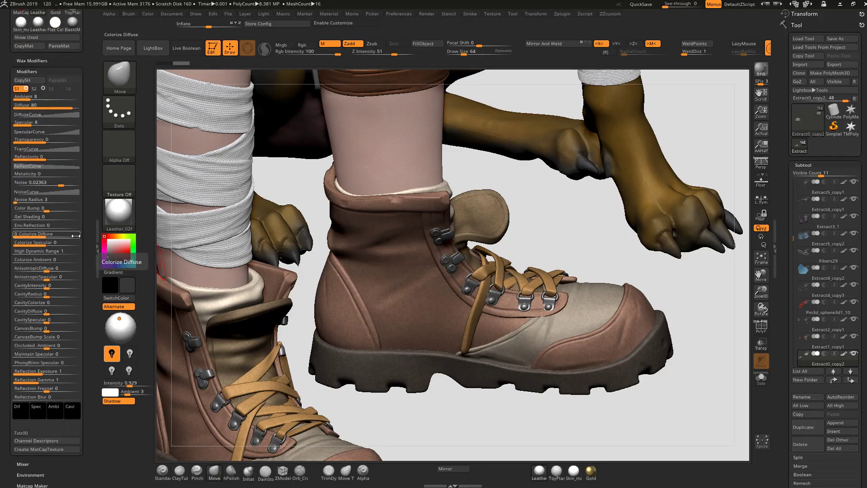
{"action": "left_click", "coordinate": [36, 89]}
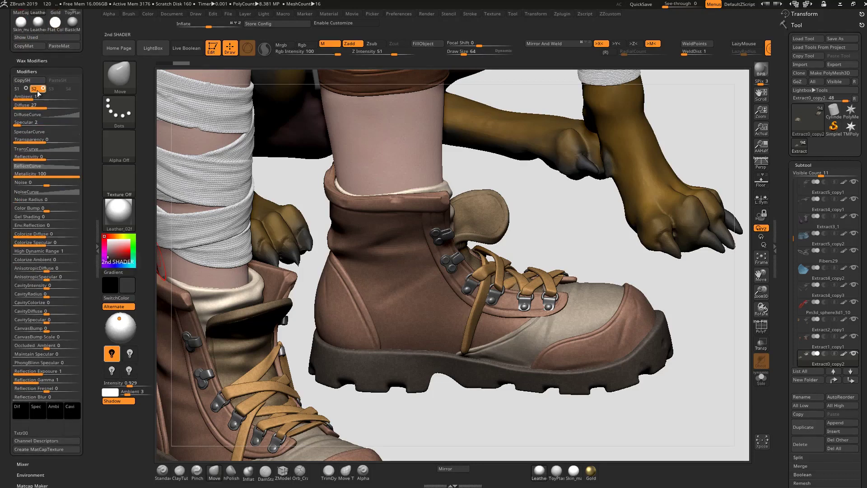
{"action": "left_click", "coordinate": [36, 95]}
{"action": "type", "text": "10"}
{"action": "key", "text": "Return"}
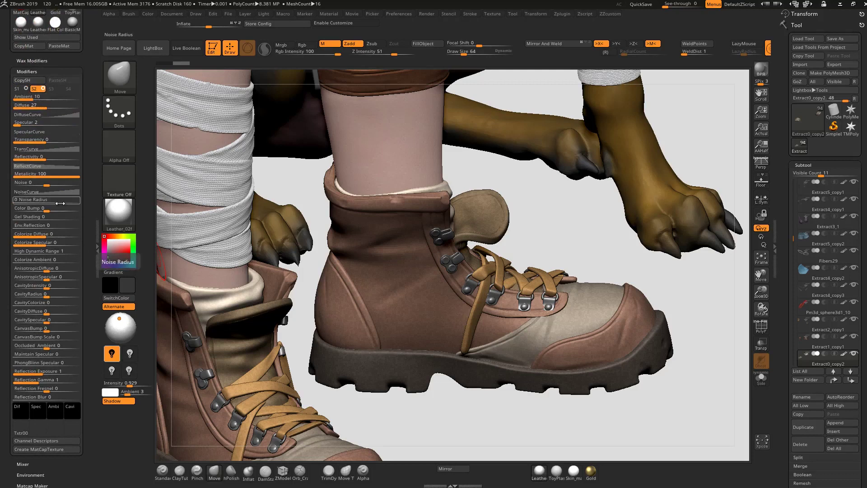
{"action": "left_click_drag", "start_coordinate": [49, 210], "coordinate": [68, 210]}
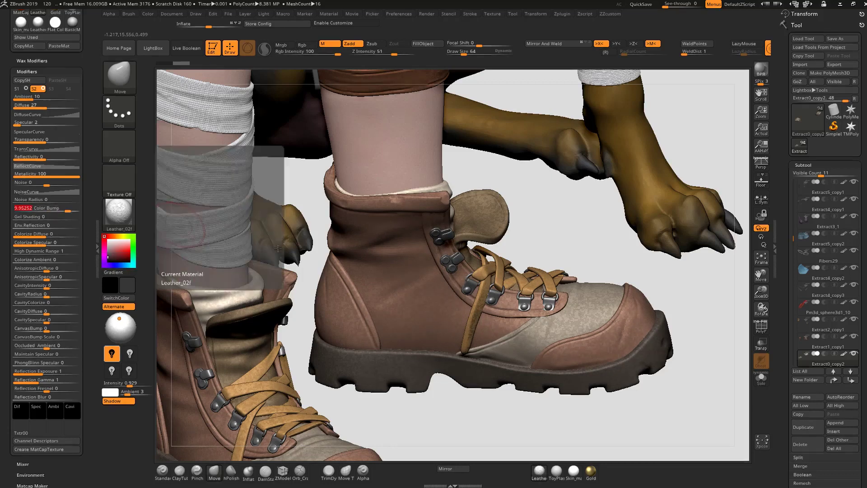
{"action": "left_click_drag", "start_coordinate": [441, 396], "coordinate": [321, 387]}
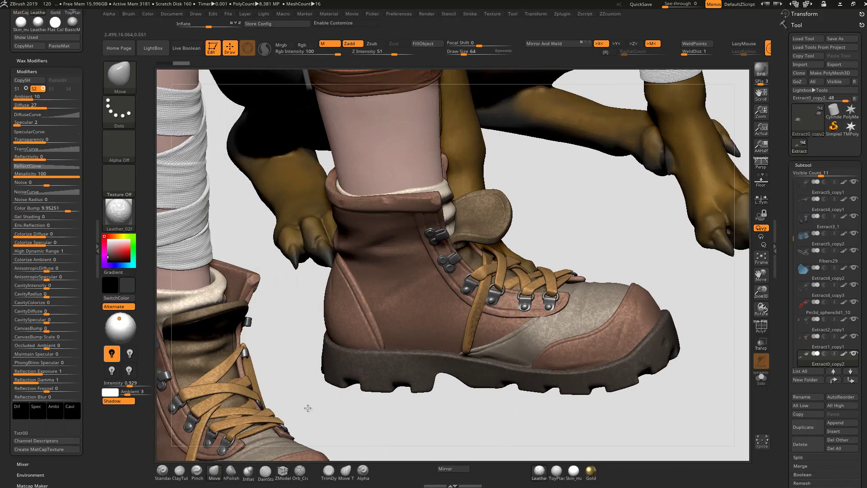
{"action": "scroll", "coordinate": [308, 407], "scroll_direction": "up", "scroll_amount": 3}
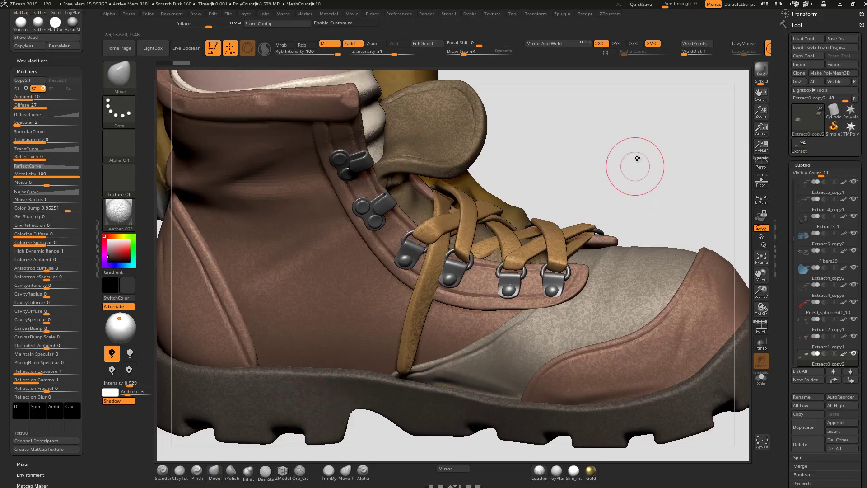
{"action": "left_click_drag", "start_coordinate": [629, 164], "coordinate": [600, 164]}
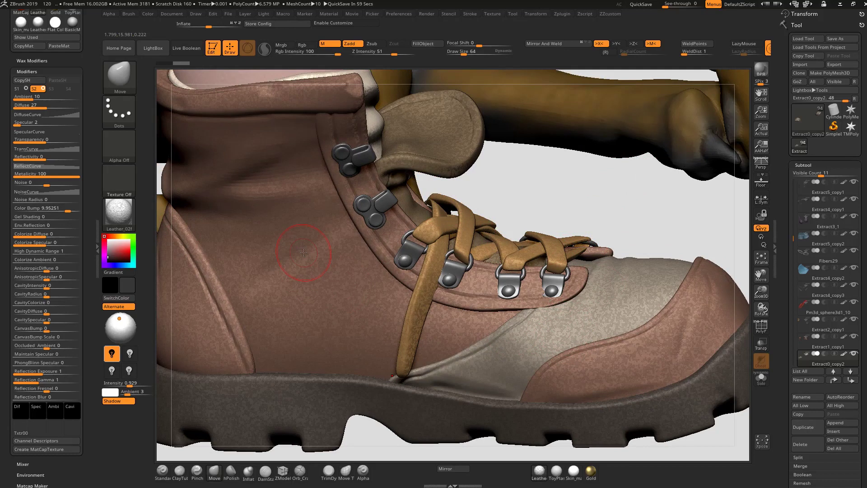
Set the first shader's Noise Radius to 5 and check both boots from the front and side
{"action": "left_click", "coordinate": [17, 89]}
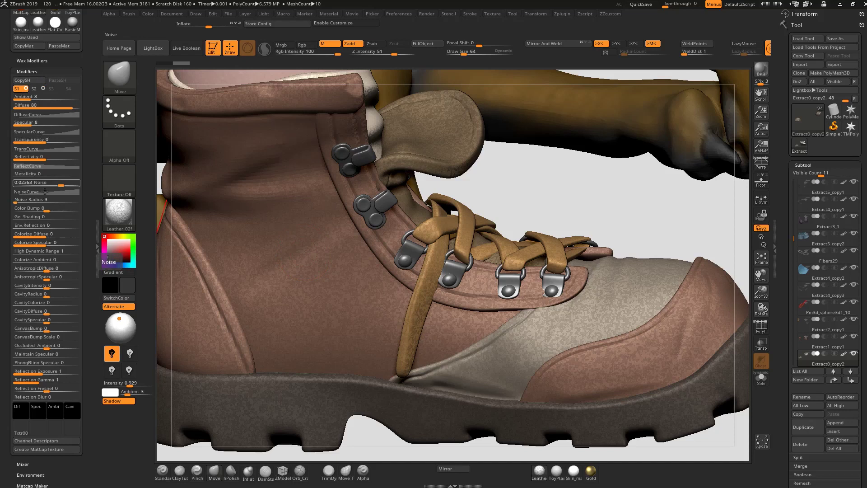
{"action": "left_click_drag", "start_coordinate": [17, 202], "coordinate": [25, 201]}
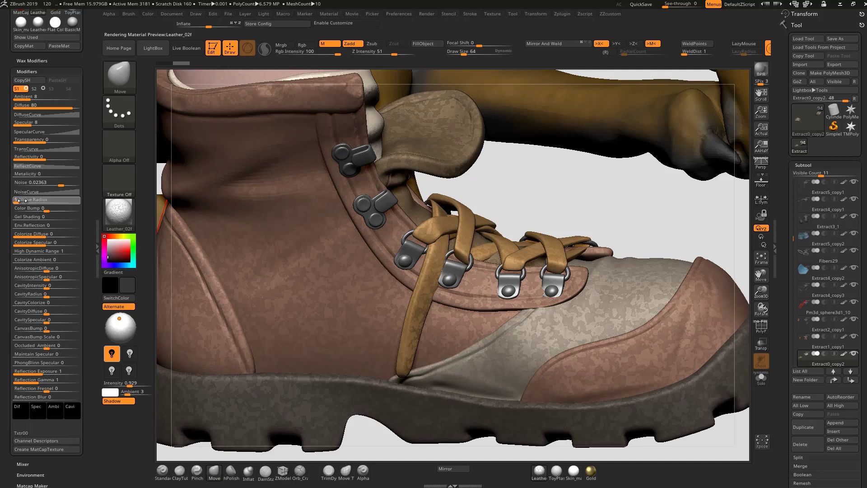
{"action": "left_click_drag", "start_coordinate": [605, 203], "coordinate": [567, 246]}
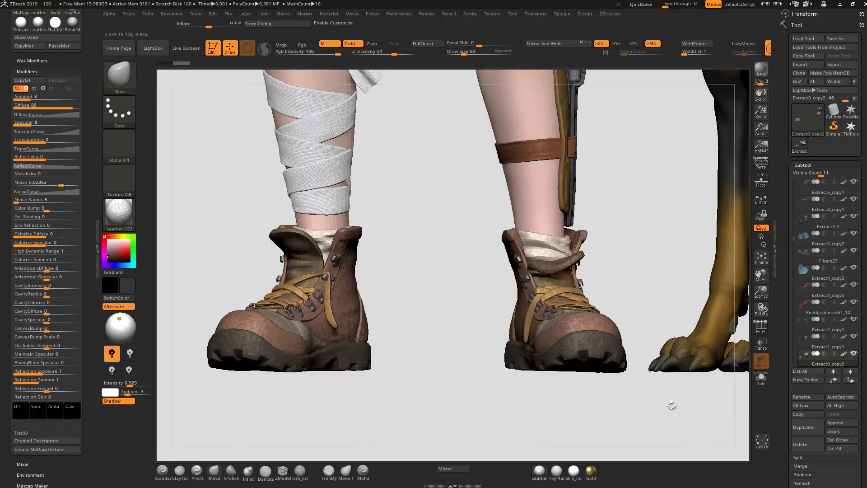
{"action": "left_click_drag", "start_coordinate": [562, 399], "coordinate": [589, 370]}
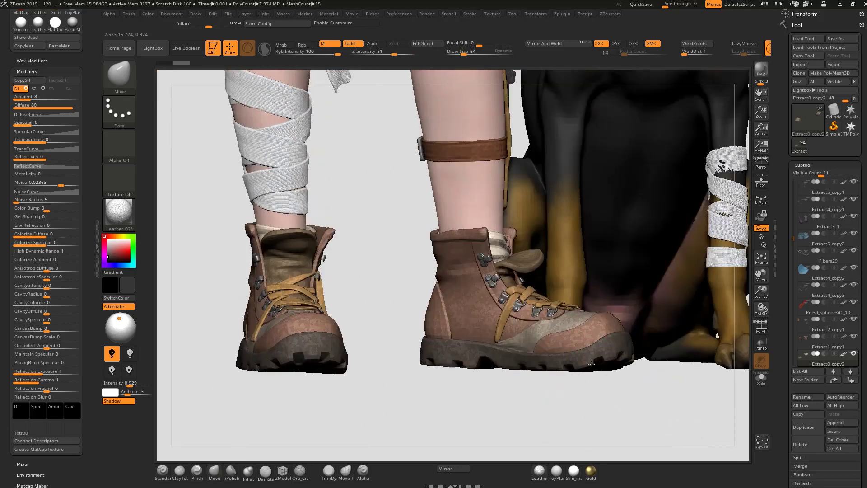
Fill the boot sole with BasicMaterial and the toe cap with Leather_02f
{"action": "left_click", "coordinate": [594, 358], "text": "alt"}
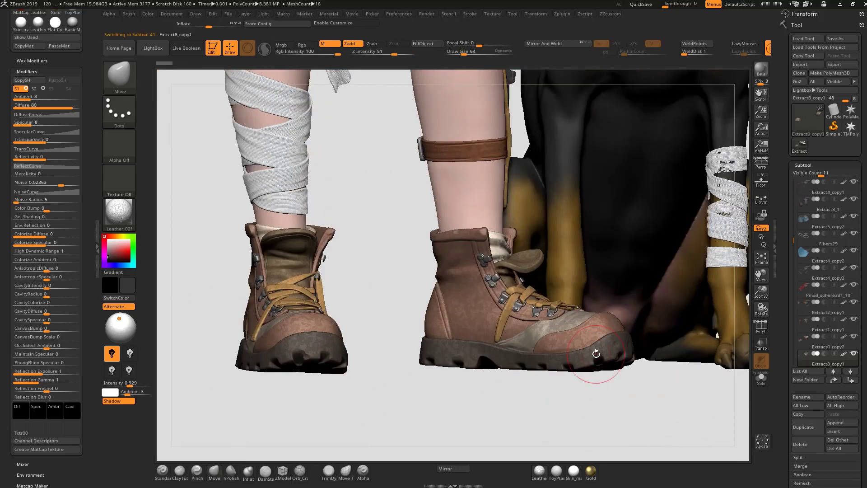
{"action": "left_click", "coordinate": [557, 471]}
{"action": "left_click", "coordinate": [556, 472]}
{"action": "left_click", "coordinate": [559, 471]}
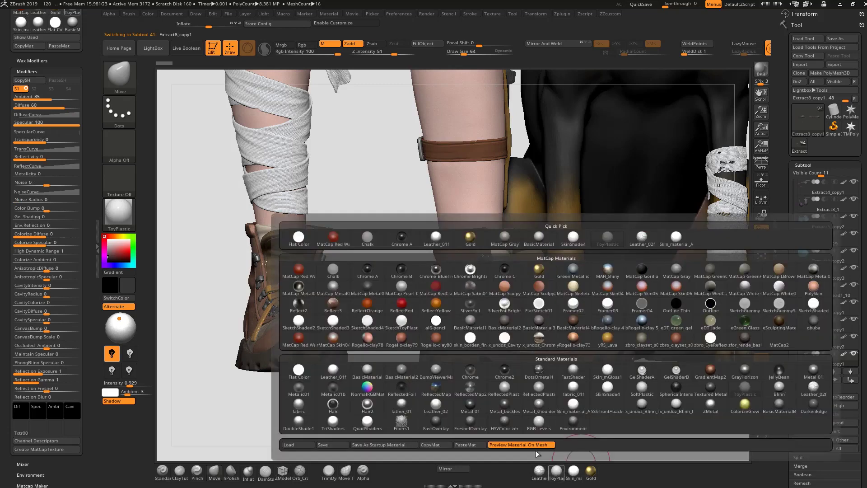
{"action": "left_click", "coordinate": [358, 375]}
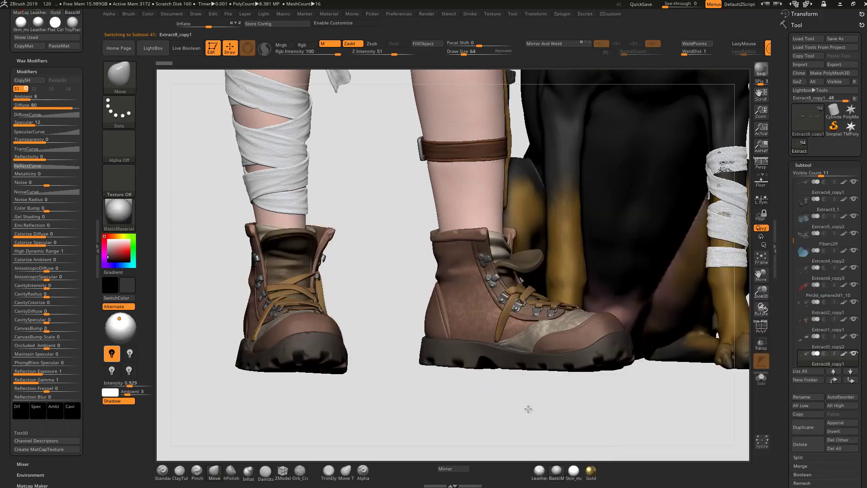
{"action": "left_click_drag", "start_coordinate": [528, 399], "coordinate": [533, 427]}
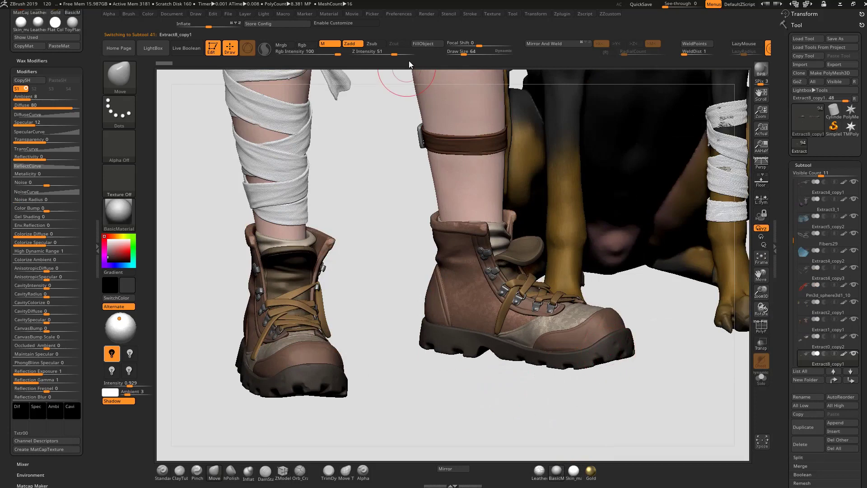
{"action": "left_click", "coordinate": [572, 328], "text": "alt"}
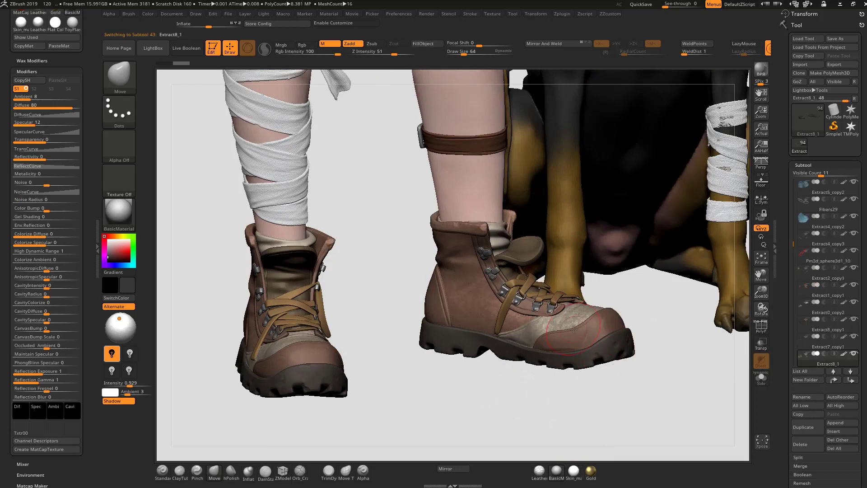
{"action": "left_click", "coordinate": [539, 471]}
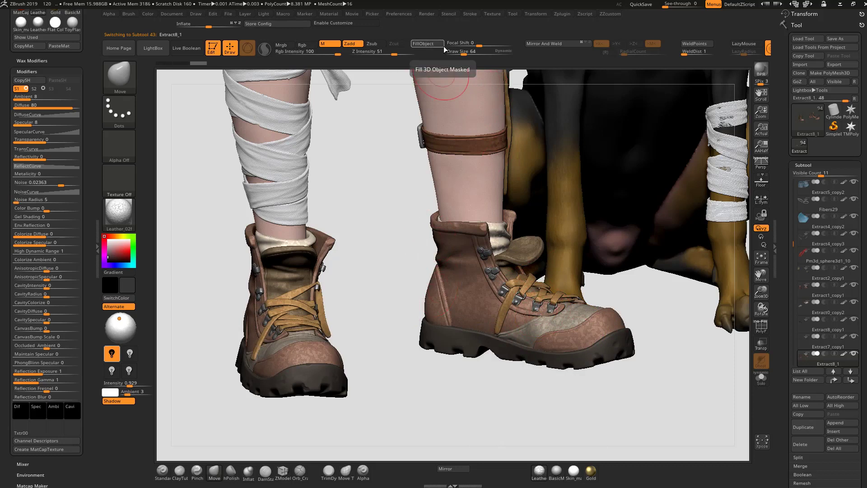
Choose the fabric_01f material and fill the boot tongue and laces with it
{"action": "left_click", "coordinate": [530, 253], "text": "alt"}
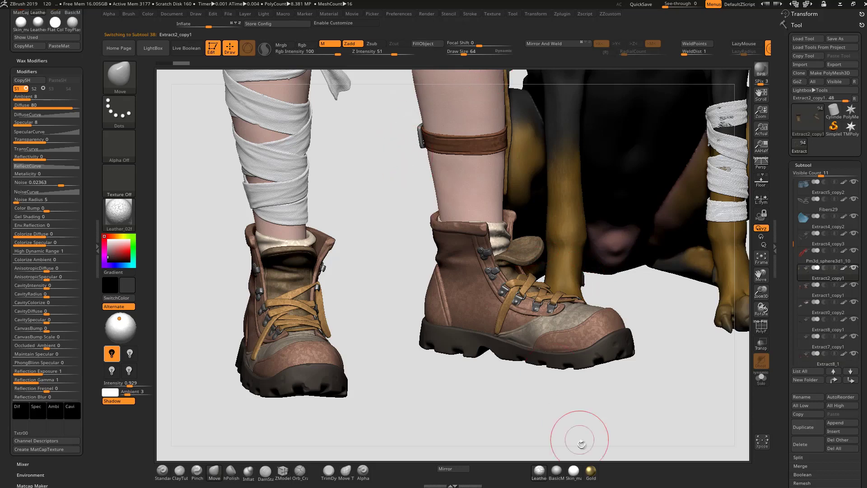
{"action": "left_click", "coordinate": [572, 472]}
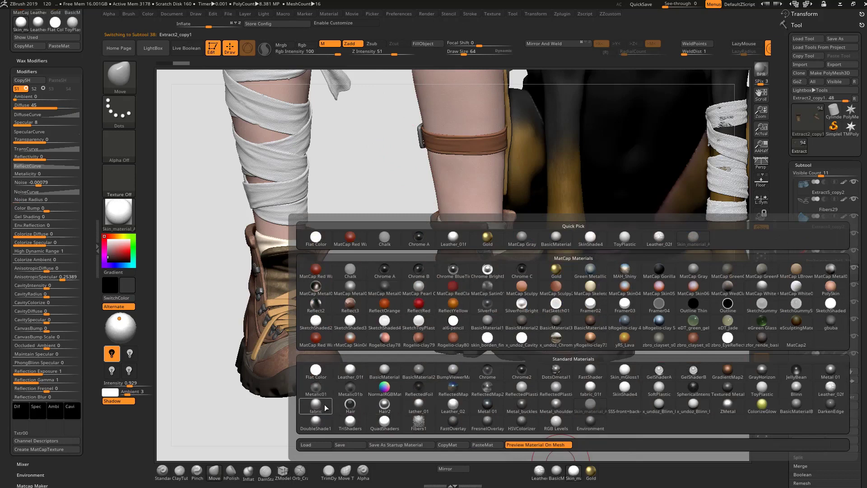
{"action": "mouse_move", "coordinate": [326, 406]}
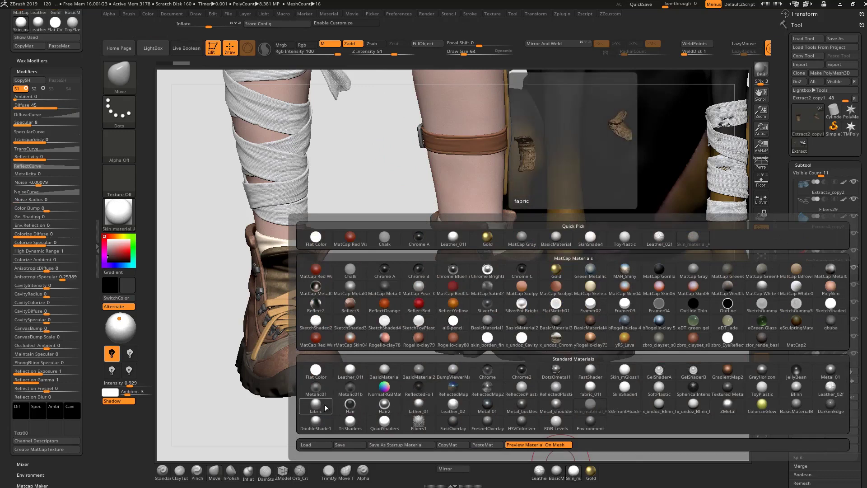
{"action": "left_click", "coordinate": [592, 388]}
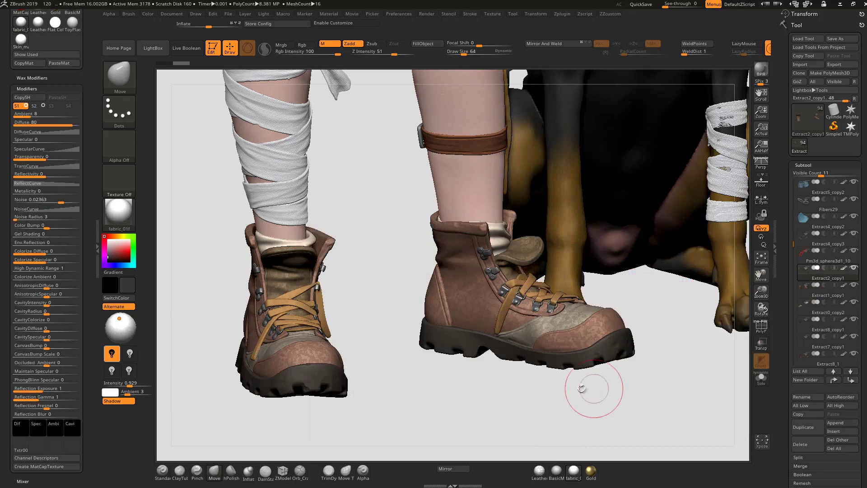
{"action": "left_click_drag", "start_coordinate": [500, 380], "coordinate": [501, 231]}
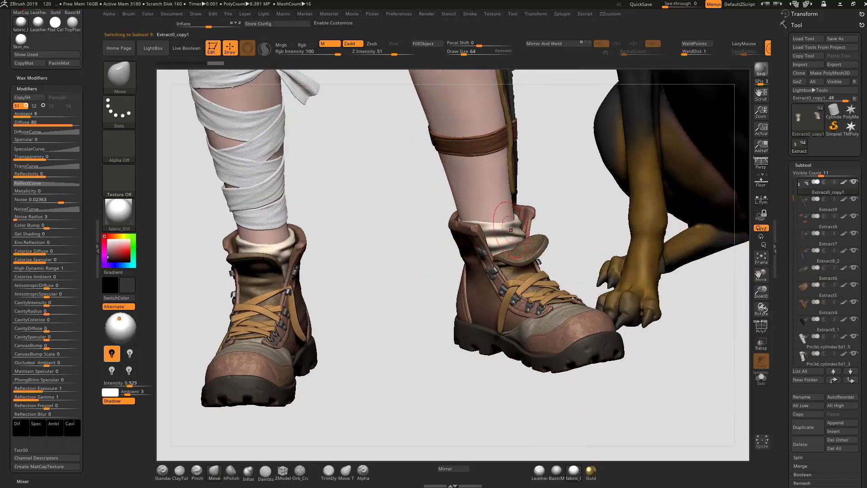
{"action": "left_click", "coordinate": [532, 283], "text": "alt"}
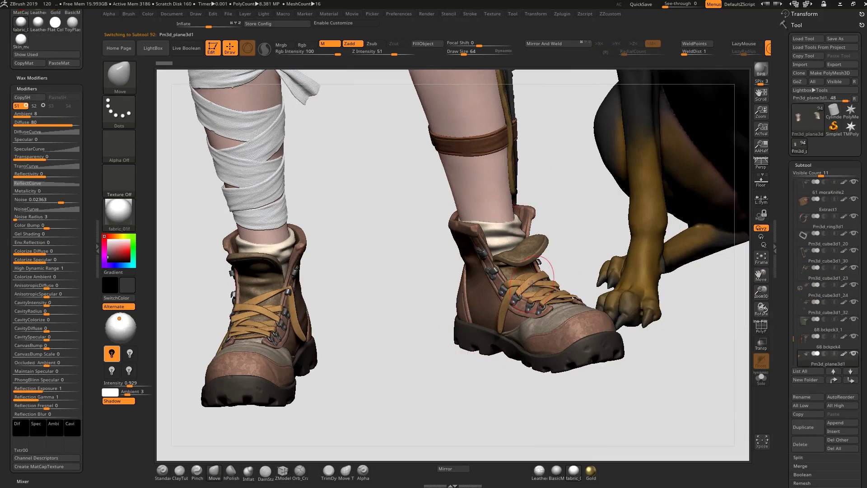
{"action": "left_click_drag", "start_coordinate": [474, 375], "coordinate": [473, 349]}
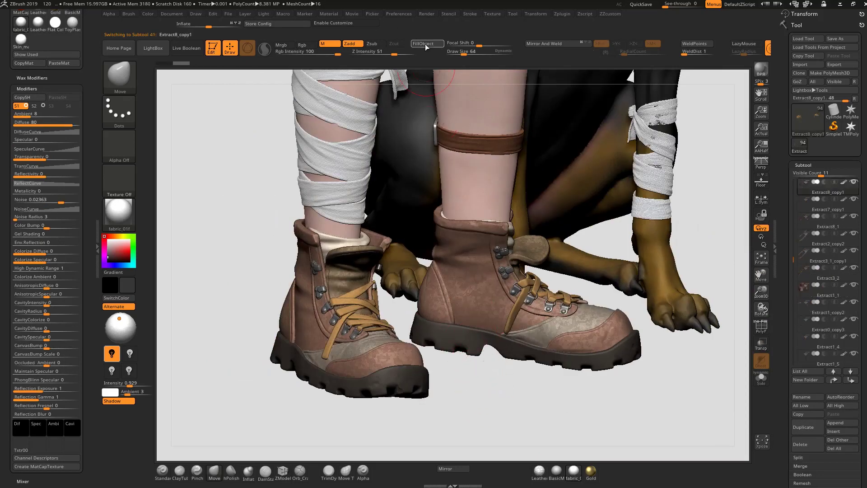
Fill the bandage wrapped around the character's lower leg with fabric_01f and check it on the whole figure
{"action": "left_click_drag", "start_coordinate": [512, 408], "coordinate": [488, 413]}
{"action": "left_click_drag", "start_coordinate": [421, 347], "coordinate": [433, 379], "text": "alt"}
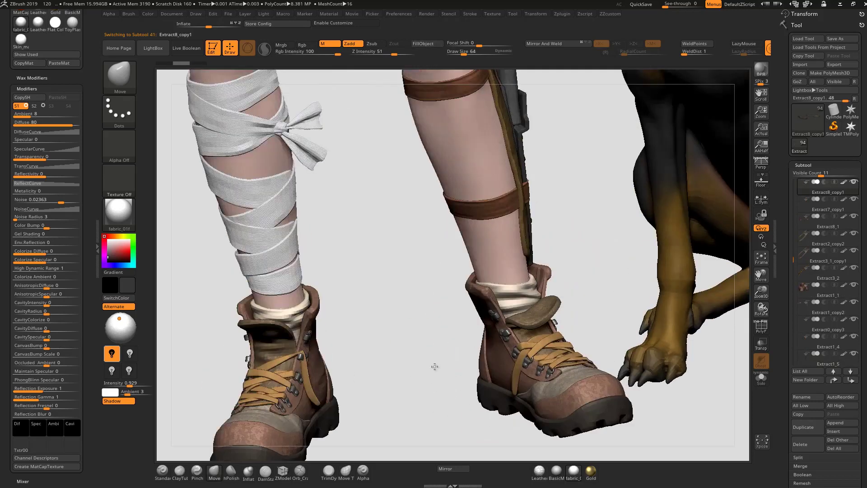
{"action": "left_click_drag", "start_coordinate": [434, 341], "coordinate": [361, 247], "text": "alt"}
{"action": "left_click", "coordinate": [350, 237], "text": "alt"}
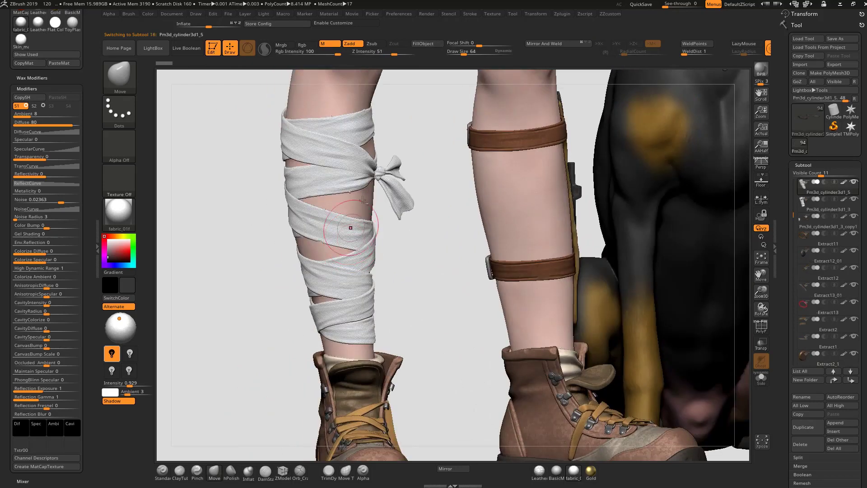
{"action": "left_click", "coordinate": [427, 44]}
{"action": "left_click_drag", "start_coordinate": [424, 280], "coordinate": [422, 285]}
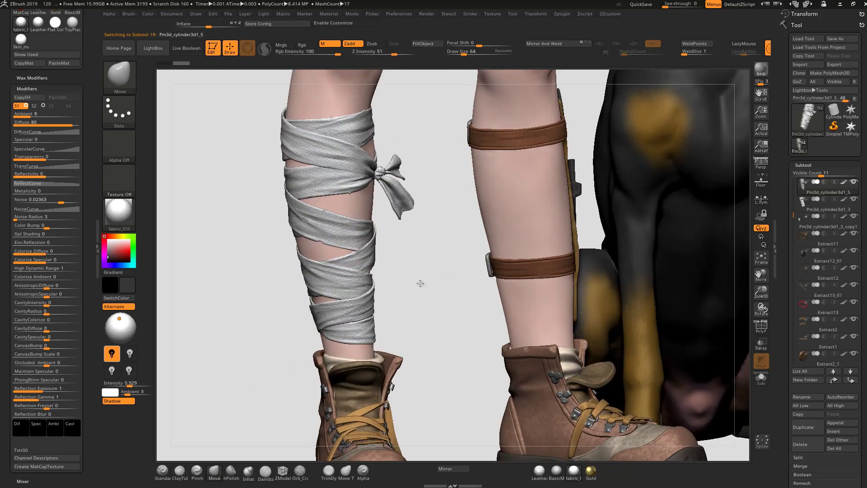
{"action": "left_click_drag", "start_coordinate": [393, 241], "coordinate": [342, 189], "text": "alt"}
{"action": "key", "text": "f"}
{"action": "left_click_drag", "start_coordinate": [575, 284], "coordinate": [563, 288], "text": "shift"}
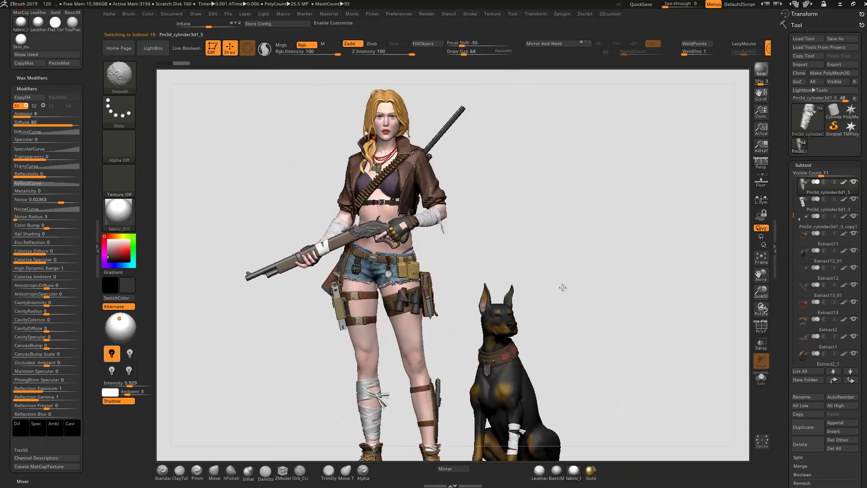
Show only the rifle and isolate part of the bandage wrapped around its wooden fore-end
{"action": "left_click_drag", "start_coordinate": [509, 188], "coordinate": [452, 119], "text": "alt"}
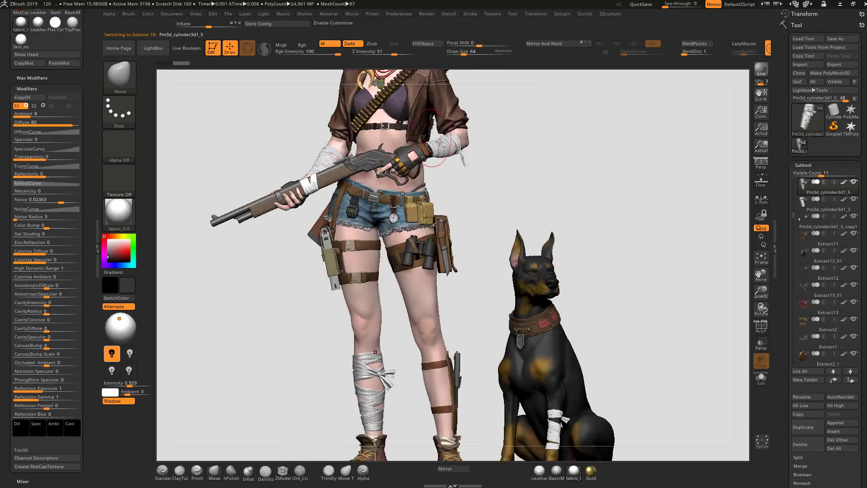
{"action": "left_click", "coordinate": [375, 121], "text": "alt"}
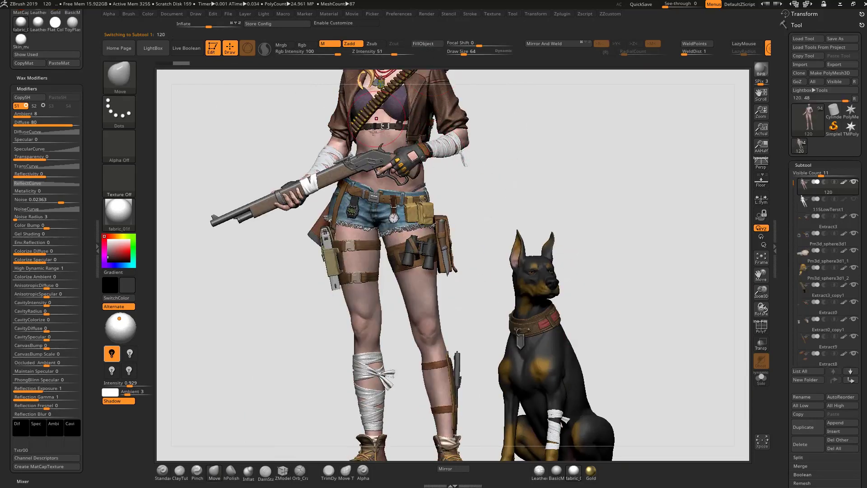
{"action": "left_click", "coordinate": [448, 151], "text": "alt"}
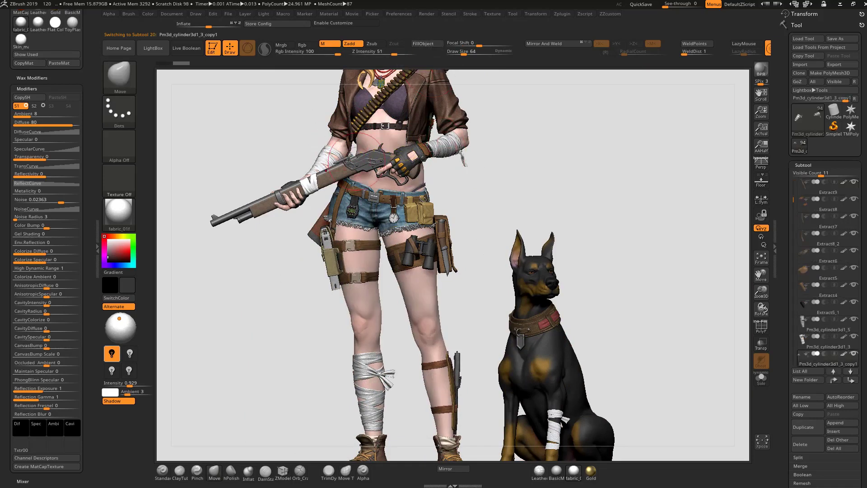
{"action": "left_click", "coordinate": [316, 187], "text": "alt"}
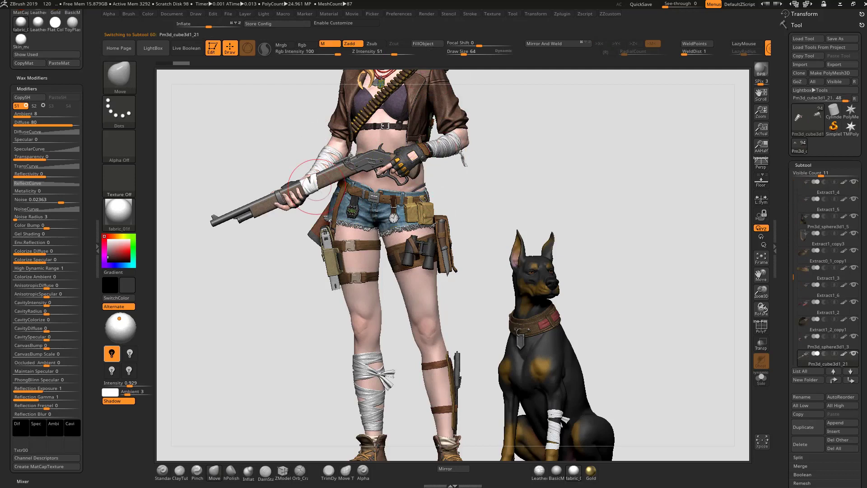
{"action": "left_click", "coordinate": [766, 384]}
{"action": "mouse_move", "coordinate": [457, 260]}
{"action": "left_mouse_down", "text": "alt"}
{"action": "mouse_move", "coordinate": [527, 296]}
{"action": "mouse_move", "coordinate": [682, 350]}
{"action": "left_mouse_up", "text": "alt"}
{"action": "left_click_drag", "start_coordinate": [633, 364], "coordinate": [616, 381], "text": "alt"}
{"action": "left_click", "coordinate": [517, 293], "text": "ctrl+shift"}
{"action": "left_click_drag", "start_coordinate": [592, 323], "coordinate": [606, 348]}
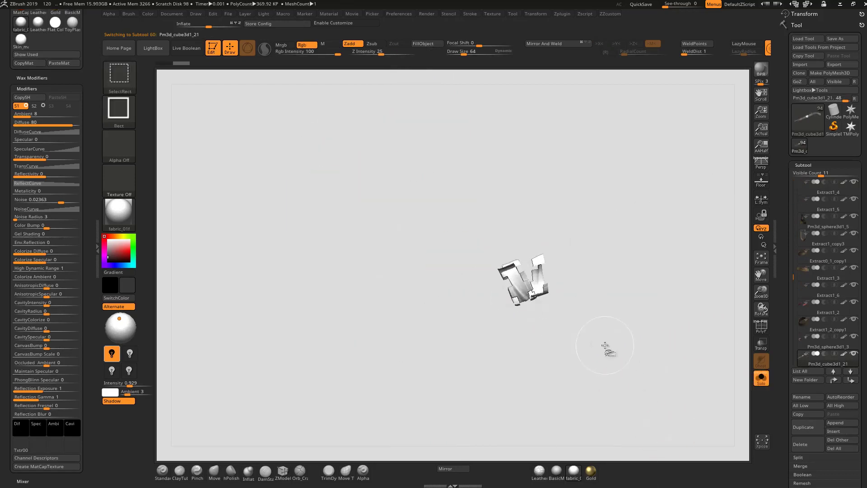
Extend the visible area to the rifle's whole bandage wrap and combine its visible polygons into one polygroup
{"action": "key", "text": "space"}
{"action": "key", "text": "ctrl+shift+a"}
{"action": "left_click_drag", "start_coordinate": [543, 350], "coordinate": [533, 338]}
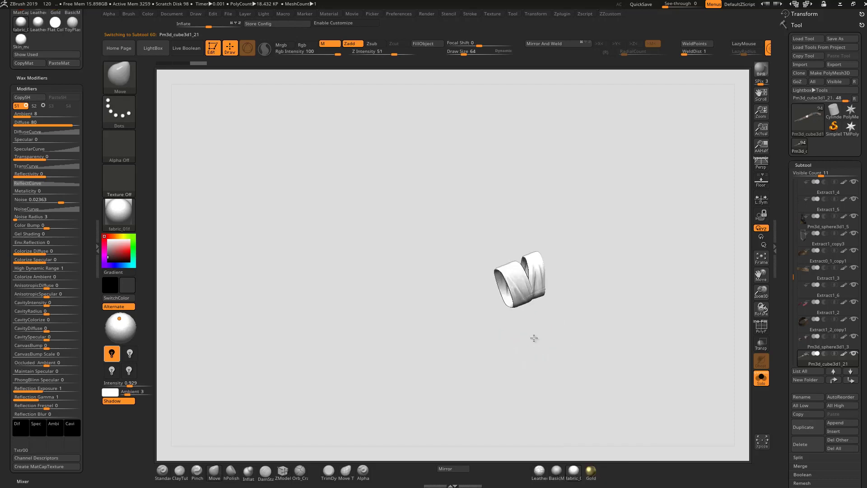
{"action": "key", "text": "ctrl+shift+space"}
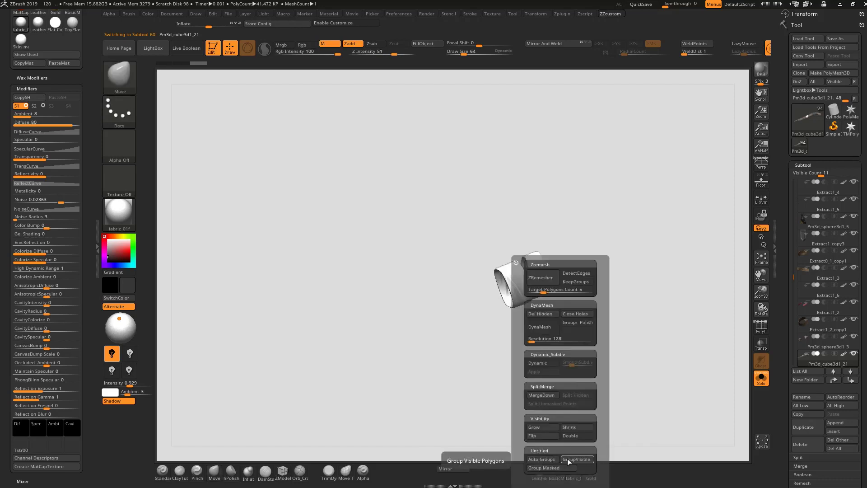
{"action": "left_click", "coordinate": [568, 459]}
Fill the isolated rifle bandage with the fabric_01f material and inspect the folds up close
{"action": "left_click_drag", "start_coordinate": [634, 257], "coordinate": [567, 72]}
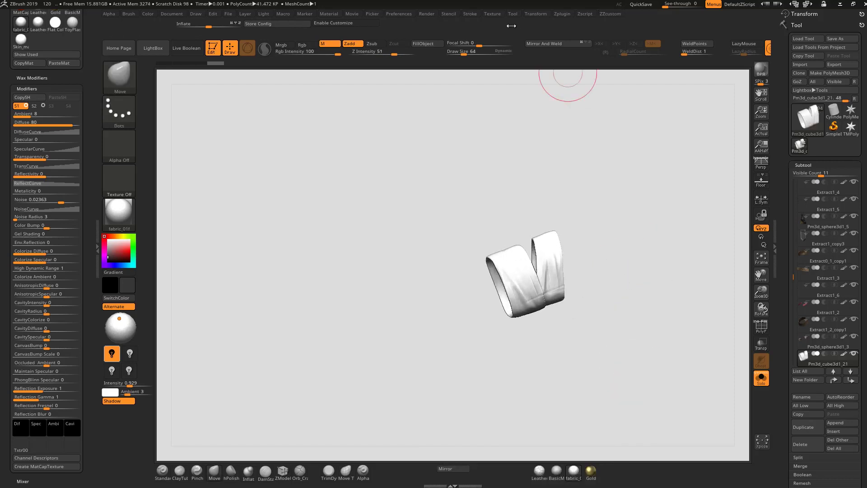
{"action": "left_click", "coordinate": [432, 45]}
{"action": "left_click_drag", "start_coordinate": [582, 150], "coordinate": [570, 161]}
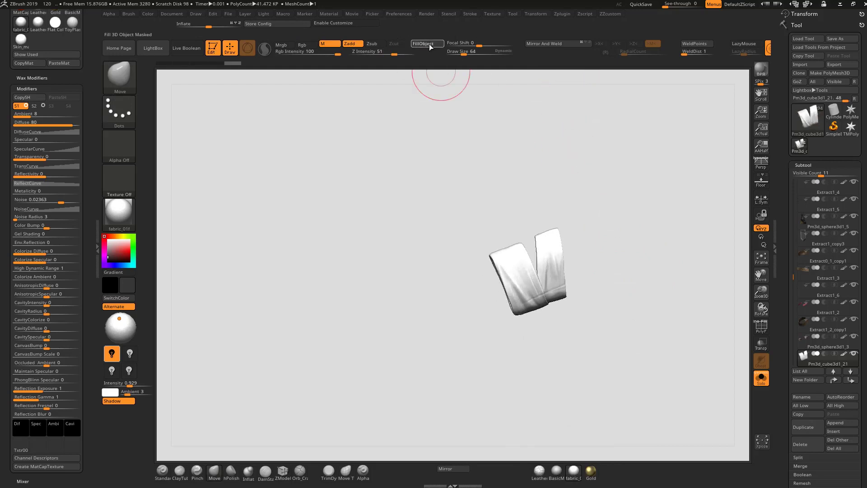
{"action": "left_click_drag", "start_coordinate": [437, 131], "coordinate": [439, 104]}
{"action": "left_click", "coordinate": [429, 45]}
{"action": "left_click_drag", "start_coordinate": [535, 126], "coordinate": [591, 199]}
{"action": "left_click_drag", "start_coordinate": [502, 110], "coordinate": [468, 104], "text": "alt"}
{"action": "left_click_drag", "start_coordinate": [339, 90], "coordinate": [387, 112], "text": "alt"}
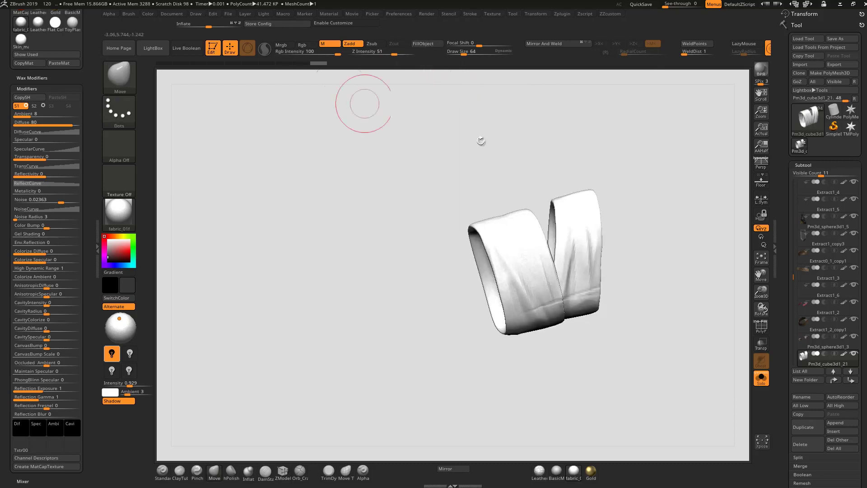
{"action": "left_click_drag", "start_coordinate": [615, 149], "coordinate": [592, 170]}
{"action": "left_click_drag", "start_coordinate": [94, 162], "coordinate": [130, 240]}
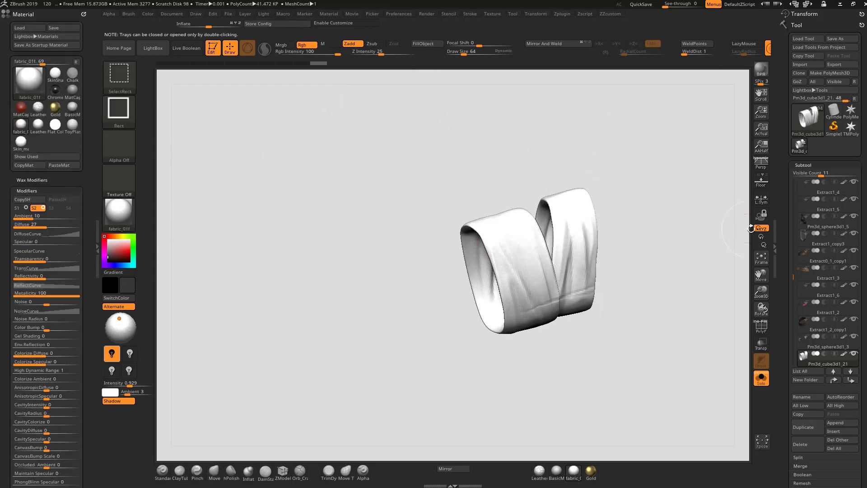
Restore the full rifle and examine the fabric wrap against the wood and metal from both sides
{"action": "left_click", "coordinate": [714, 227], "text": "ctrl+shift"}
{"action": "mouse_move", "coordinate": [456, 388]}
{"action": "left_mouse_down", "text": "alt"}
{"action": "mouse_move", "coordinate": [302, 215]}
{"action": "mouse_move", "coordinate": [340, 220]}
{"action": "left_mouse_up", "text": "alt"}
{"action": "mouse_move", "coordinate": [443, 223]}
{"action": "left_mouse_down", "text": "shift"}
{"action": "mouse_move", "coordinate": [466, 209]}
{"action": "mouse_move", "coordinate": [540, 327]}
{"action": "mouse_move", "coordinate": [537, 357]}
{"action": "mouse_move", "coordinate": [550, 383]}
{"action": "left_mouse_up", "text": "shift"}
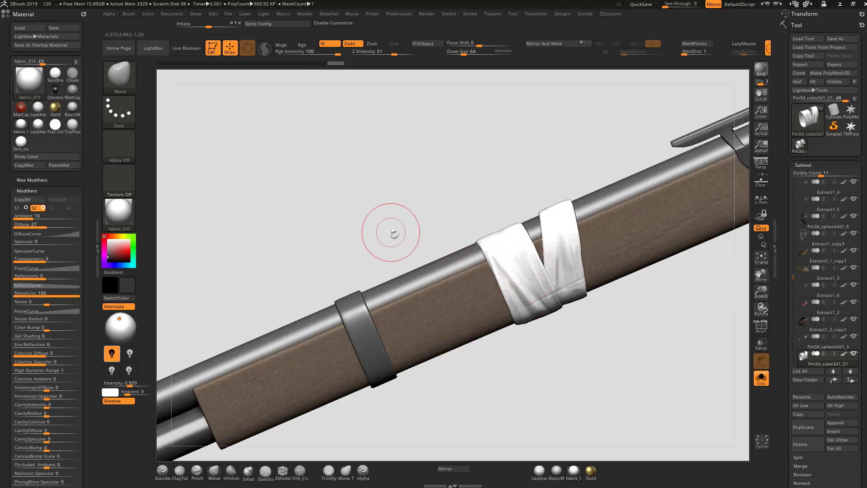
{"action": "mouse_move", "coordinate": [525, 198]}
{"action": "left_mouse_down", "text": "alt"}
{"action": "mouse_move", "coordinate": [415, 193]}
{"action": "mouse_move", "coordinate": [537, 188]}
{"action": "left_mouse_up", "text": "alt"}
{"action": "mouse_move", "coordinate": [605, 188]}
{"action": "left_mouse_down"}
{"action": "mouse_move", "coordinate": [459, 183]}
{"action": "mouse_move", "coordinate": [524, 232]}
{"action": "mouse_move", "coordinate": [502, 192]}
{"action": "mouse_move", "coordinate": [571, 239]}
{"action": "mouse_move", "coordinate": [573, 294]}
{"action": "left_mouse_up"}
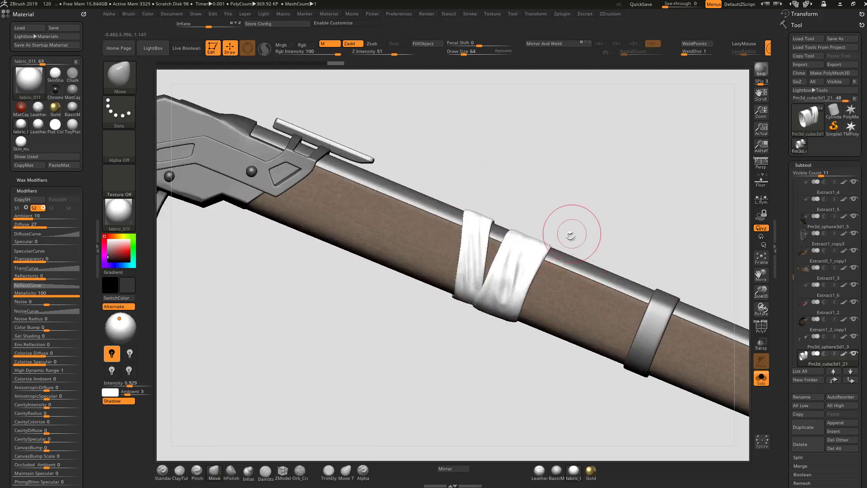
{"action": "left_click_drag", "start_coordinate": [558, 385], "coordinate": [465, 349], "text": "alt"}
{"action": "mouse_move", "coordinate": [511, 373]}
{"action": "left_mouse_down"}
{"action": "mouse_move", "coordinate": [411, 340]}
{"action": "mouse_move", "coordinate": [498, 368]}
{"action": "left_mouse_up"}
{"action": "left_click_drag", "start_coordinate": [587, 391], "coordinate": [609, 444], "text": "alt"}
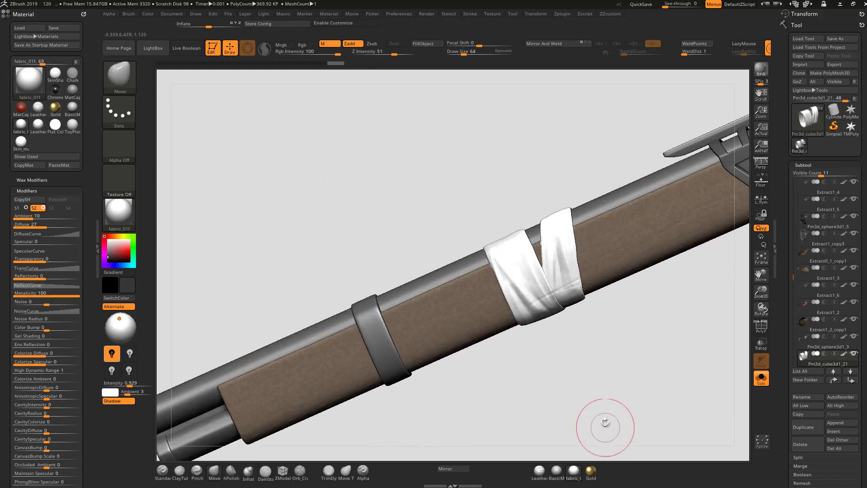
{"action": "left_click_drag", "start_coordinate": [600, 406], "coordinate": [603, 396]}
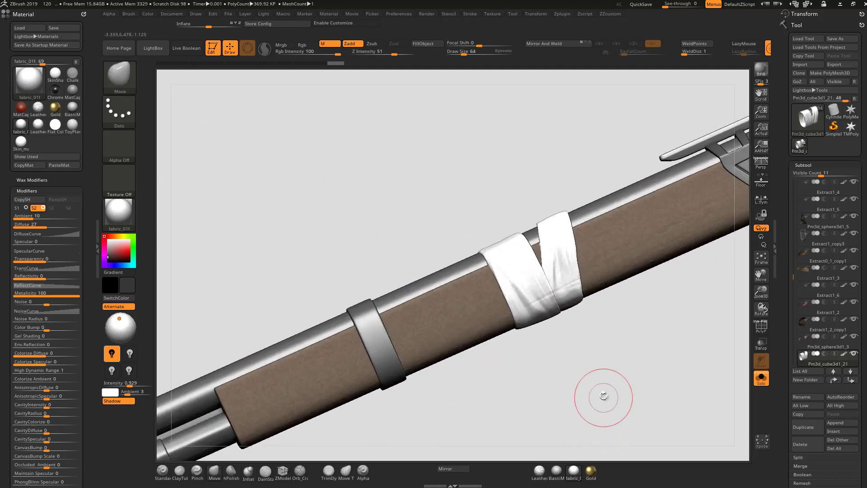
Isolate the rifle's bandage wrap again and fill it with a light beige colour in Rgb mode
{"action": "left_click", "coordinate": [566, 283], "text": "ctrl+shift"}
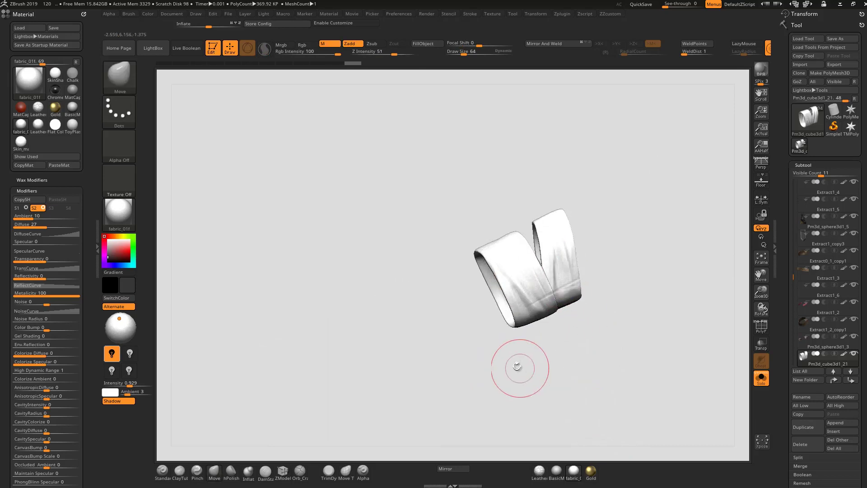
{"action": "left_click", "coordinate": [112, 244]}
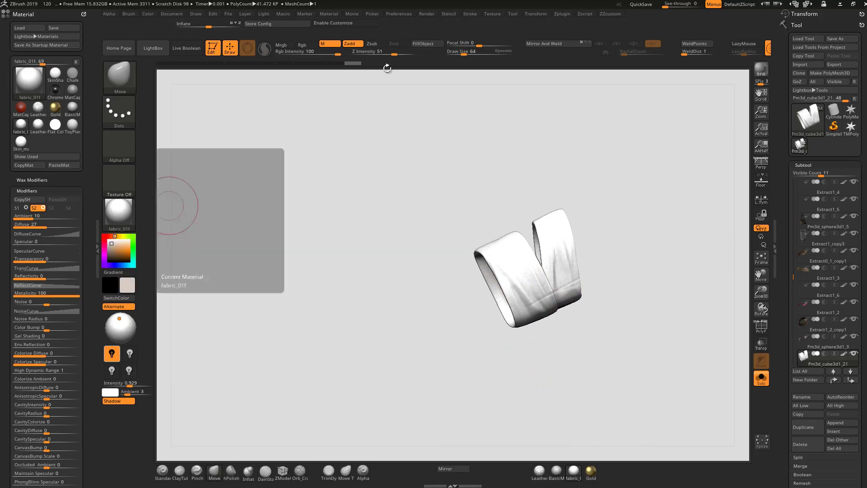
{"action": "left_click", "coordinate": [436, 47]}
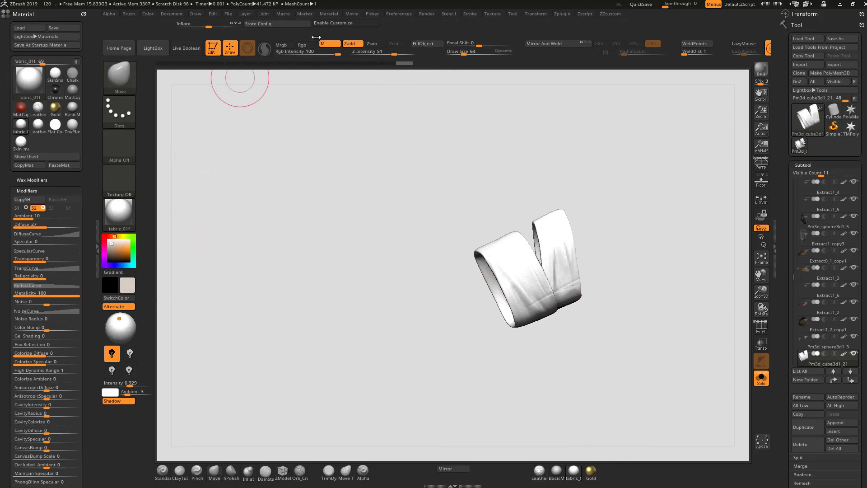
{"action": "left_click", "coordinate": [438, 46]}
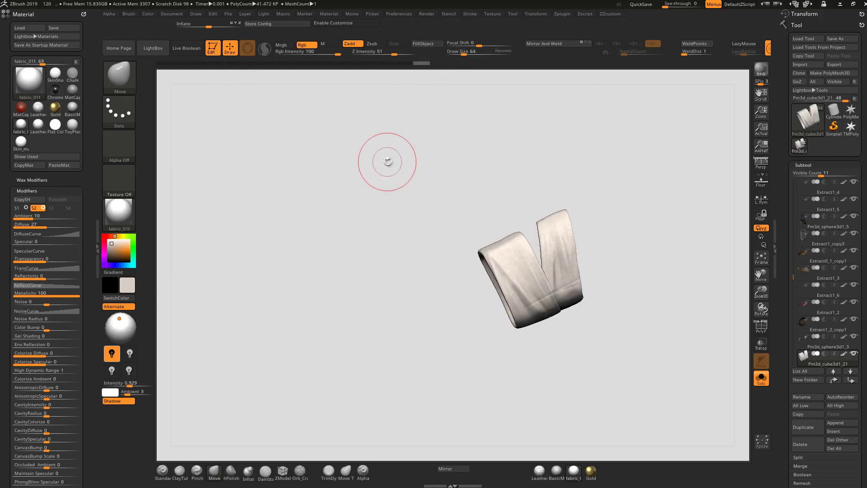
Set up the Alpha brush with the Spray stroke and Alpha 07 for colour painting
{"action": "left_click", "coordinate": [363, 471]}
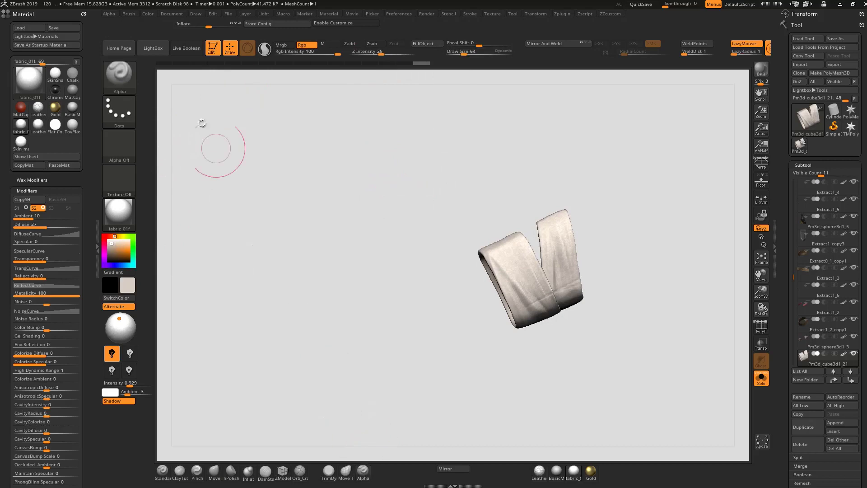
{"action": "left_click", "coordinate": [120, 114]}
{"action": "left_click", "coordinate": [302, 121]}
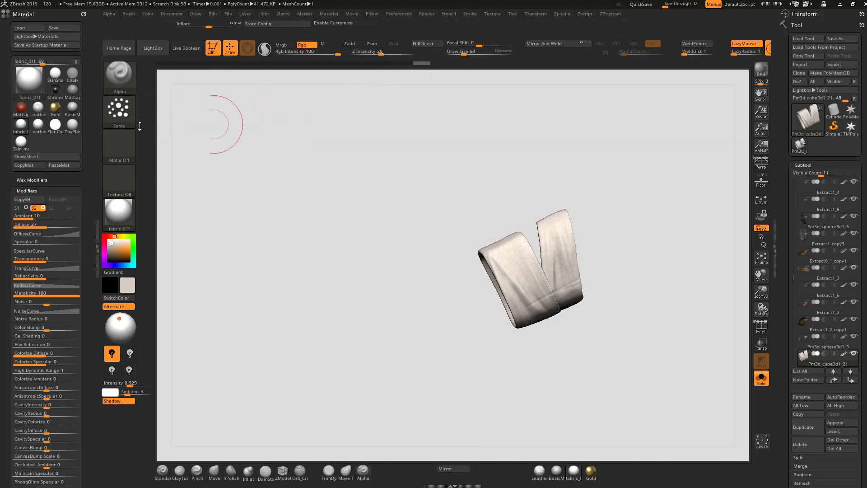
{"action": "left_click", "coordinate": [120, 145]}
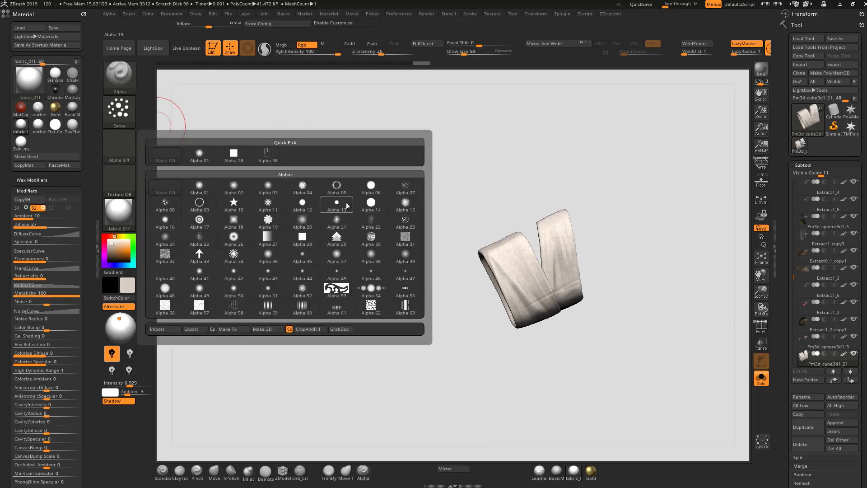
{"action": "mouse_move", "coordinate": [302, 189]}
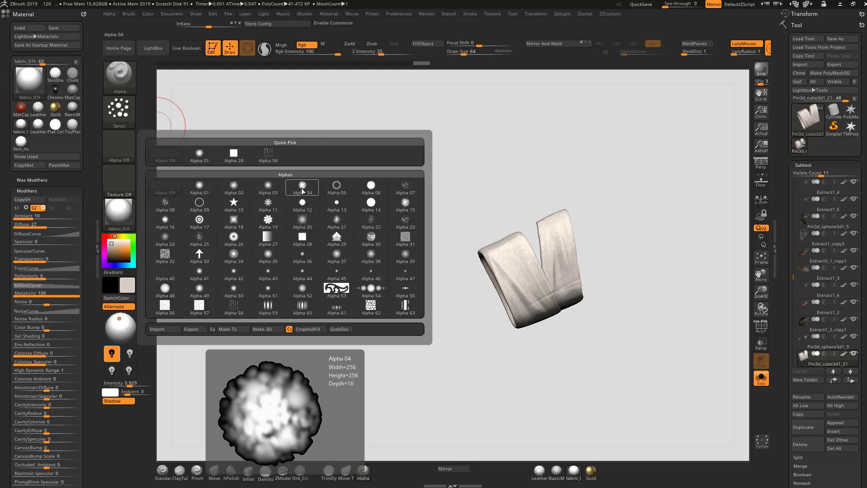
{"action": "left_click", "coordinate": [400, 190]}
{"action": "left_click_drag", "start_coordinate": [406, 238], "coordinate": [412, 246]}
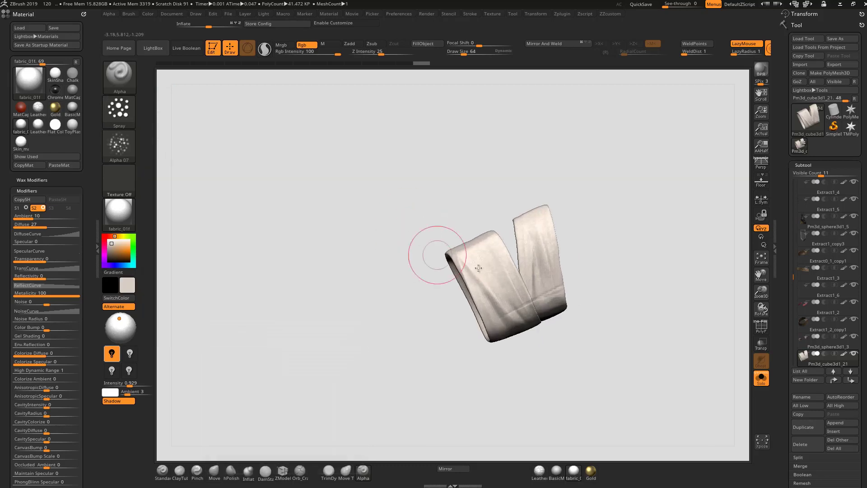
Spray muted reddish-brown stains over the folds of the rifle bandage with the Draw Size reduced to 36
{"action": "left_click", "coordinate": [115, 248]}
{"action": "left_click_drag", "start_coordinate": [482, 271], "coordinate": [470, 258]}
{"action": "key", "text": "ctrl+z"}
{"action": "key", "text": "bracketleft"}
{"action": "key", "text": "bracketleft"}
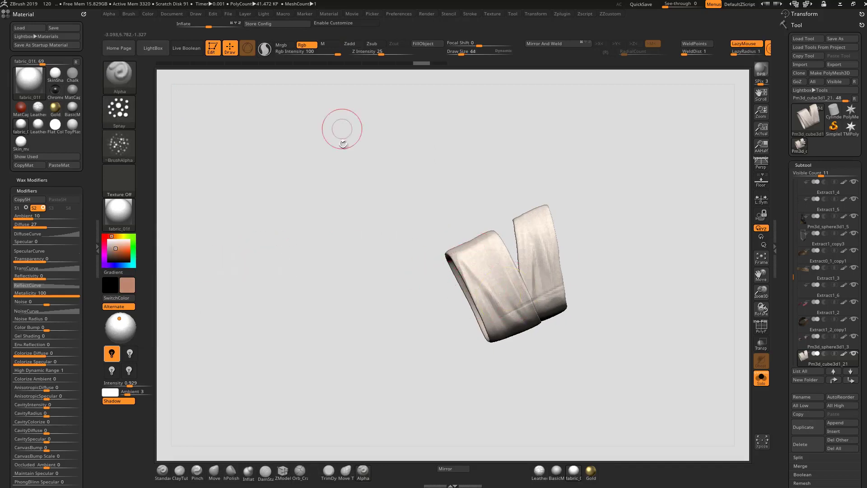
{"action": "left_click_drag", "start_coordinate": [519, 311], "coordinate": [516, 331]}
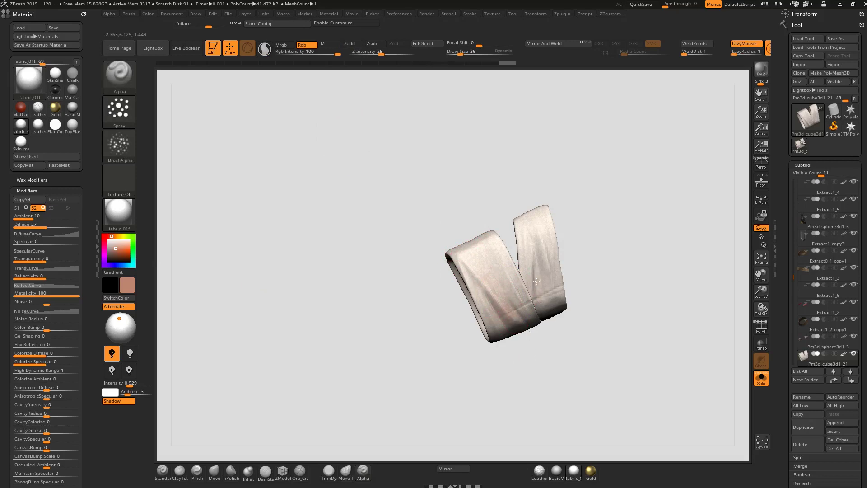
{"action": "left_click_drag", "start_coordinate": [537, 261], "coordinate": [569, 384]}
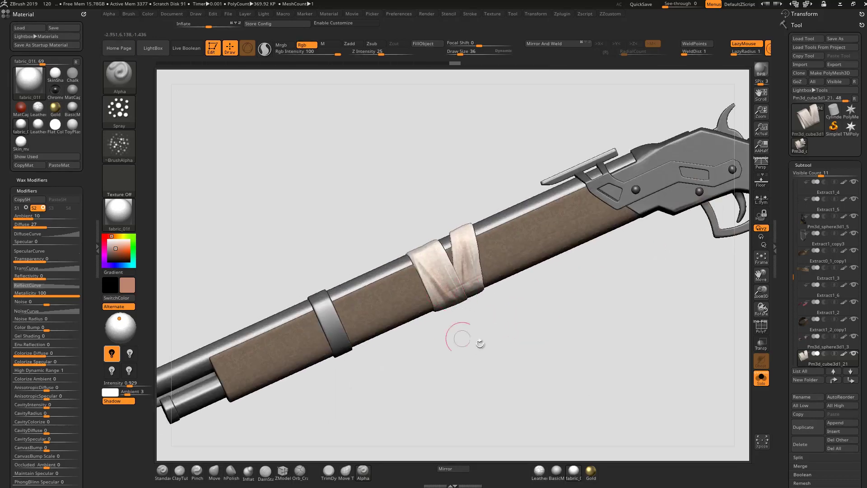
Pick a dark brown and lightly spray it over the folds of the rifle's bandage wrap
{"action": "left_click_drag", "start_coordinate": [476, 346], "coordinate": [466, 282]}
{"action": "left_click_drag", "start_coordinate": [444, 317], "coordinate": [511, 360], "text": "alt"}
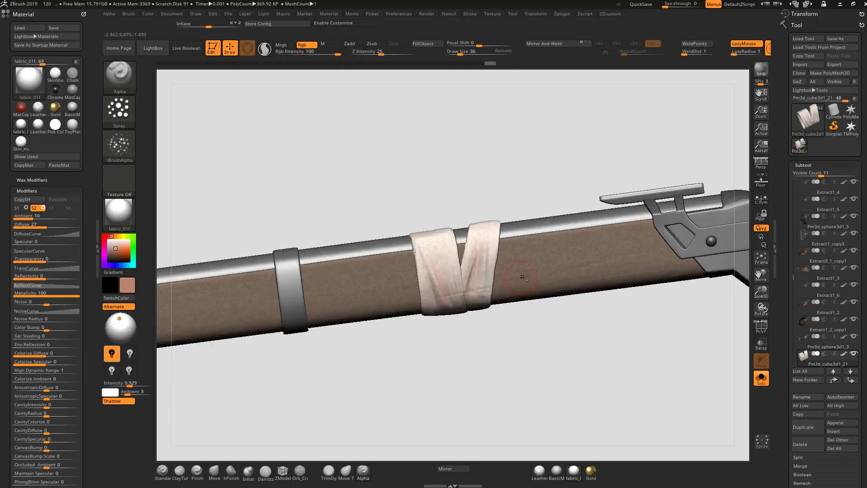
{"action": "left_click_drag", "start_coordinate": [506, 326], "coordinate": [506, 249]}
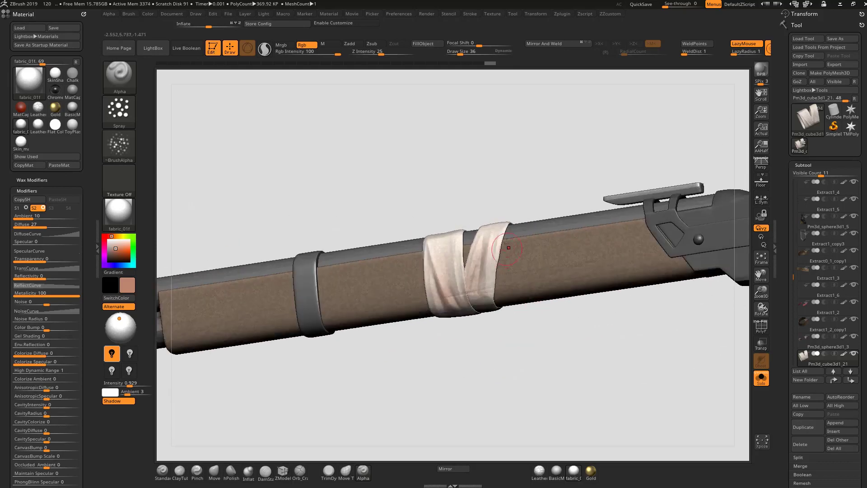
{"action": "left_click_drag", "start_coordinate": [501, 359], "coordinate": [513, 348]}
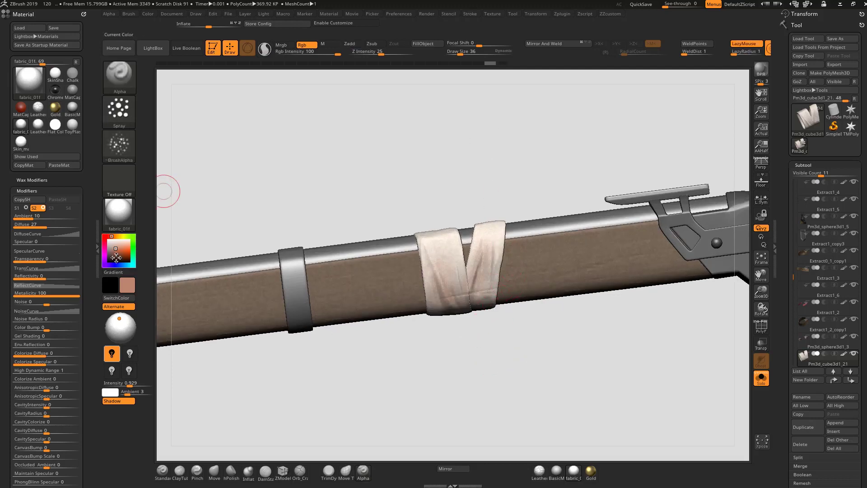
{"action": "left_click_drag", "start_coordinate": [115, 258], "coordinate": [111, 256]}
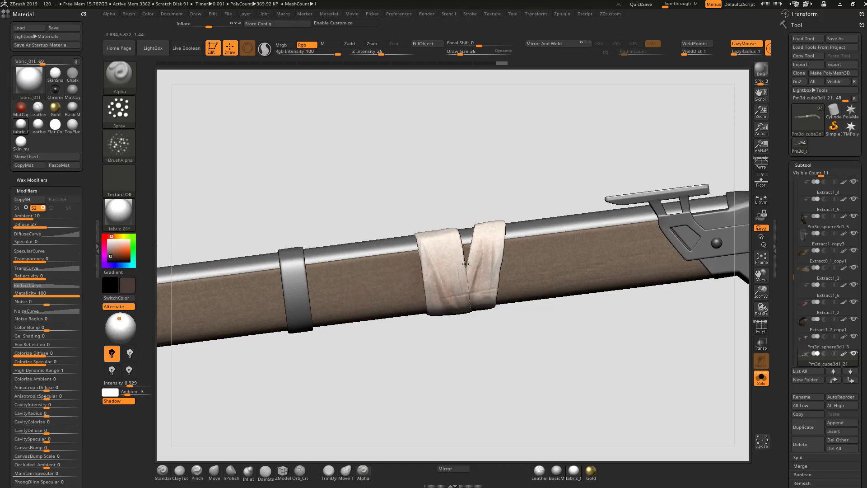
{"action": "left_click_drag", "start_coordinate": [484, 259], "coordinate": [506, 272]}
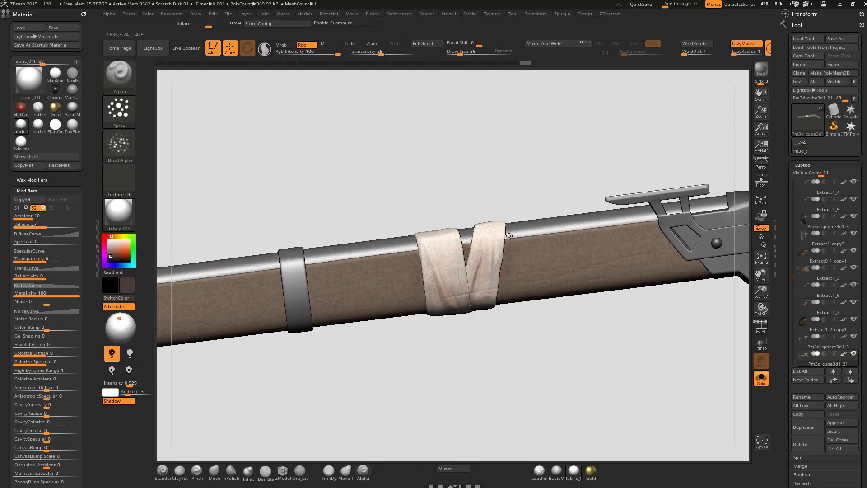
{"action": "left_click_drag", "start_coordinate": [509, 329], "coordinate": [403, 249], "text": "alt"}
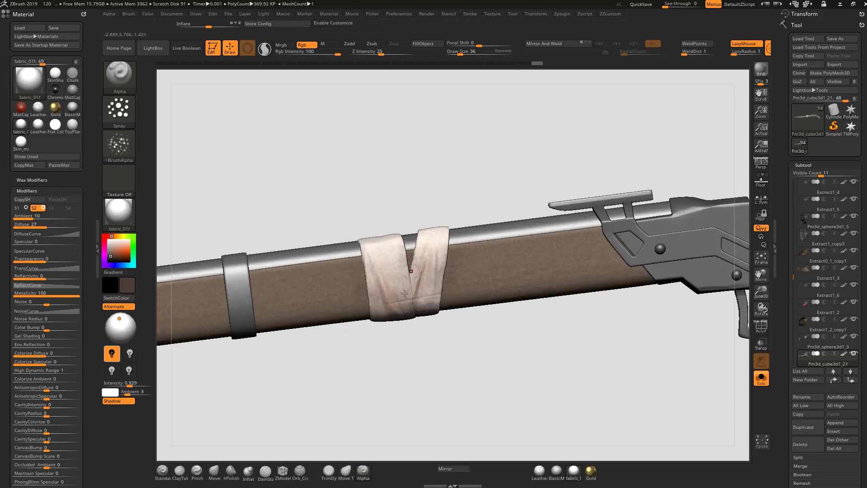
Examine the isolated rifle's bandage wrap, receiver, trigger guard and stock from both sides
{"action": "left_click_drag", "start_coordinate": [626, 341], "coordinate": [565, 328], "text": "alt"}
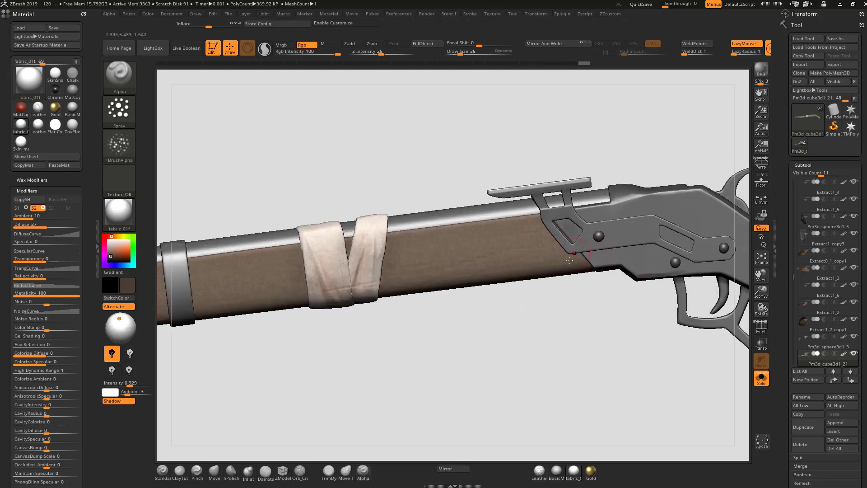
{"action": "left_click_drag", "start_coordinate": [653, 312], "coordinate": [604, 242], "text": "alt"}
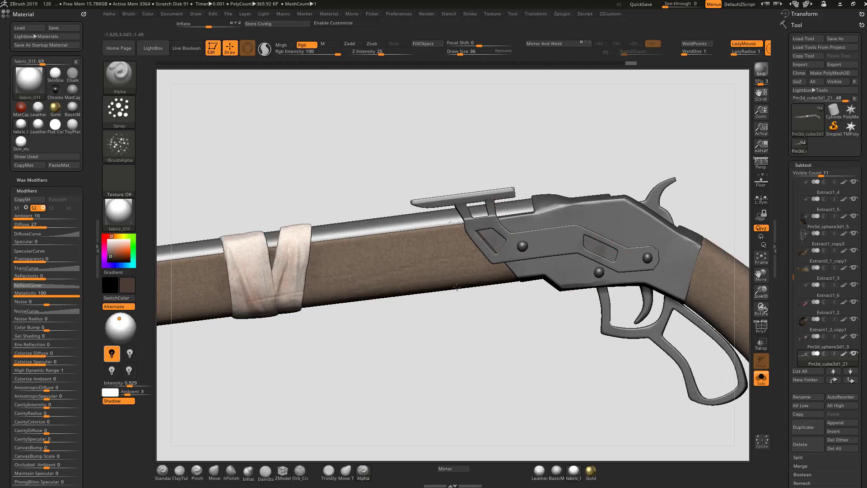
{"action": "left_click_drag", "start_coordinate": [481, 331], "coordinate": [363, 328], "text": "alt"}
{"action": "left_click_drag", "start_coordinate": [612, 206], "coordinate": [551, 227]}
{"action": "left_click_drag", "start_coordinate": [402, 286], "coordinate": [570, 261]}
{"action": "left_click_drag", "start_coordinate": [693, 250], "coordinate": [615, 299], "text": "alt"}
{"action": "mouse_move", "coordinate": [664, 323]}
{"action": "left_mouse_down"}
{"action": "mouse_move", "coordinate": [623, 340]}
{"action": "mouse_move", "coordinate": [668, 323]}
{"action": "left_mouse_up"}
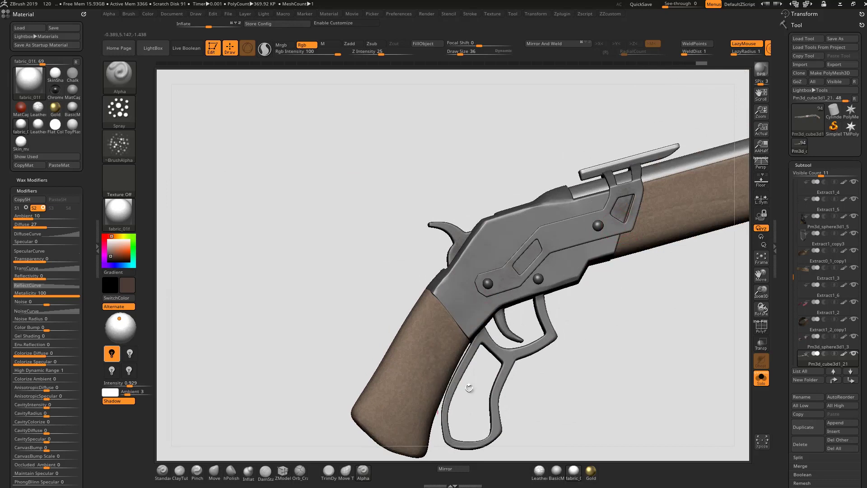
{"action": "left_click_drag", "start_coordinate": [639, 308], "coordinate": [440, 364], "text": "alt"}
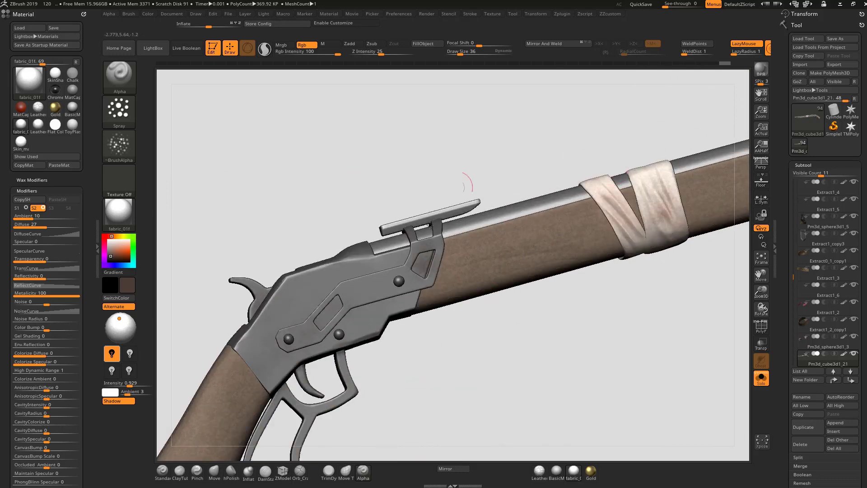
{"action": "key", "text": "super"}
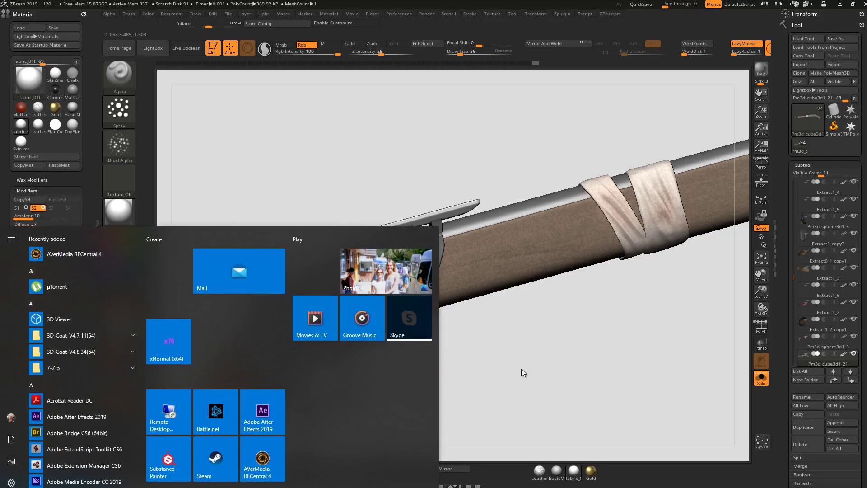
{"action": "left_click", "coordinate": [521, 369]}
{"action": "left_click_drag", "start_coordinate": [558, 368], "coordinate": [611, 354], "text": "alt"}
{"action": "left_click_drag", "start_coordinate": [577, 324], "coordinate": [743, 384], "text": "alt"}
Show the full character again, select the bandage on the rifle-supporting forearm and lightly spray dark brown over it
{"action": "left_click", "coordinate": [760, 378]}
{"action": "left_click_drag", "start_coordinate": [402, 170], "coordinate": [496, 185]}
{"action": "left_click", "coordinate": [475, 187], "text": "alt"}
{"action": "left_click_drag", "start_coordinate": [713, 217], "coordinate": [590, 209]}
{"action": "left_click_drag", "start_coordinate": [641, 217], "coordinate": [591, 215], "text": "alt"}
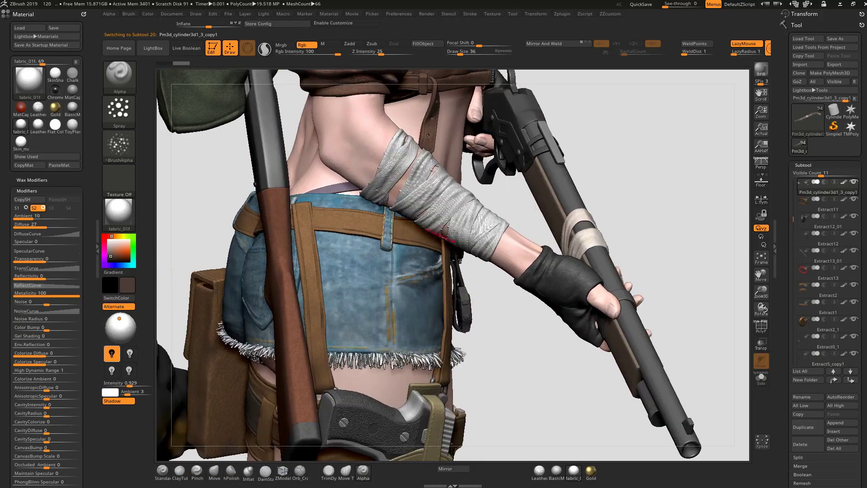
{"action": "mouse_move", "coordinate": [457, 225]}
{"action": "left_mouse_down"}
{"action": "mouse_move", "coordinate": [475, 226]}
{"action": "mouse_move", "coordinate": [438, 231]}
{"action": "left_mouse_up"}
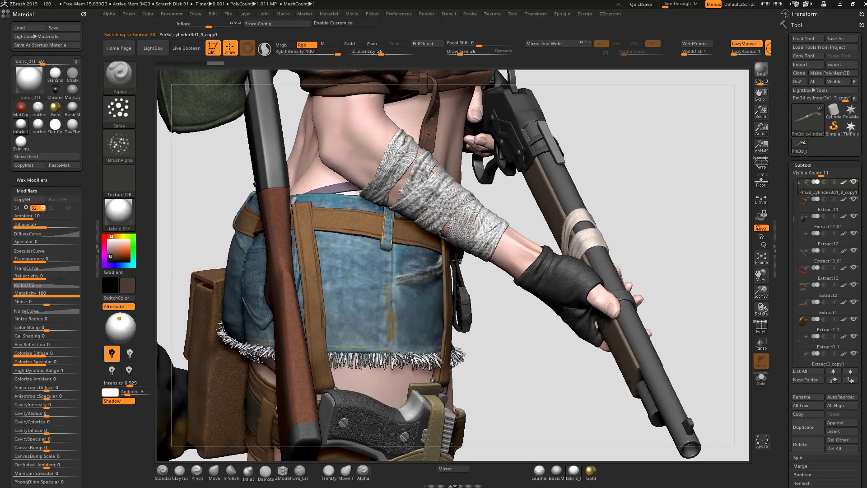
{"action": "left_click_drag", "start_coordinate": [403, 153], "coordinate": [409, 160]}
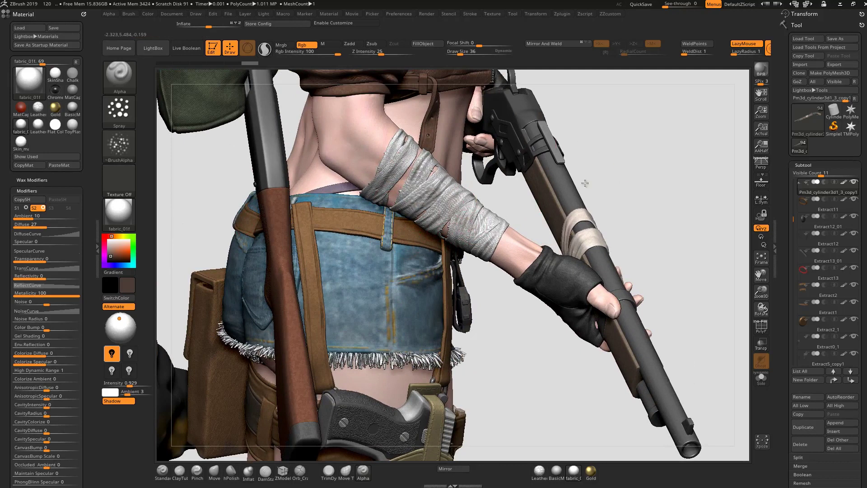
Pick a reddish-brown and spray stains over the front of the same forearm bandage
{"action": "left_click_drag", "start_coordinate": [595, 176], "coordinate": [444, 200]}
{"action": "left_click_drag", "start_coordinate": [240, 214], "coordinate": [223, 215]}
{"action": "left_click_drag", "start_coordinate": [121, 251], "coordinate": [118, 250]}
{"action": "left_click_drag", "start_coordinate": [425, 200], "coordinate": [459, 199]}
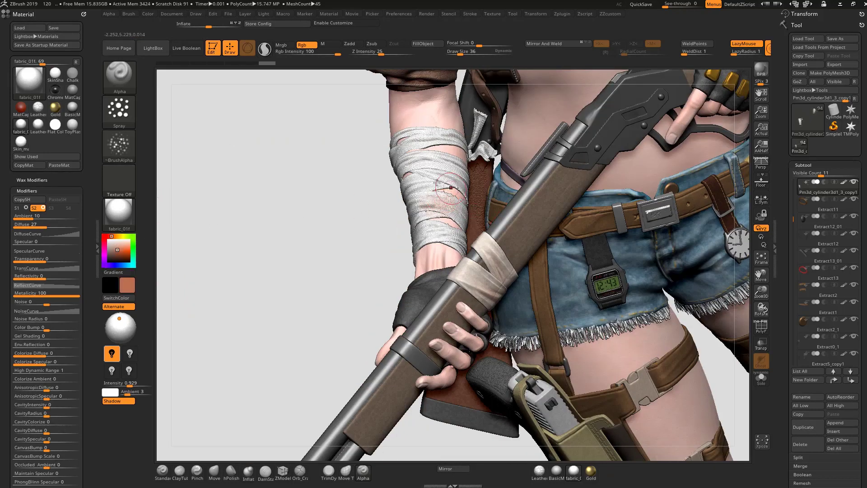
{"action": "left_click_drag", "start_coordinate": [402, 162], "coordinate": [413, 153]}
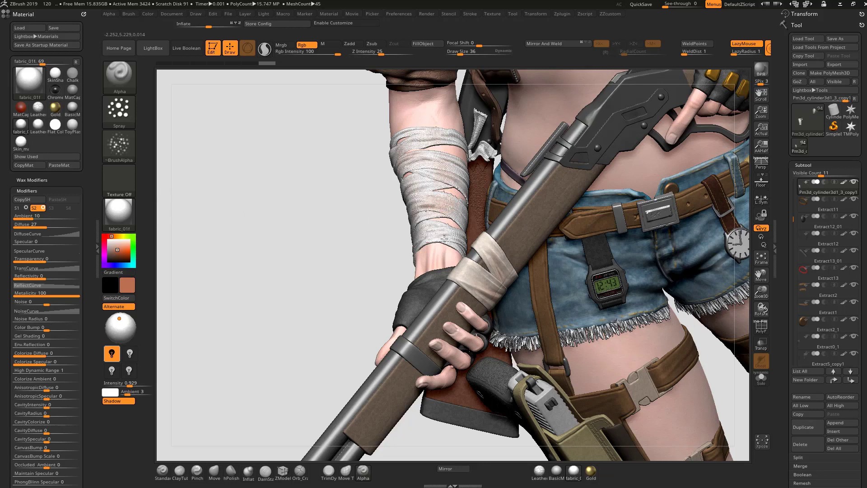
Shift the paint colour to a pure red hue and spray blood stains along the forearm bandage
{"action": "left_click_drag", "start_coordinate": [360, 253], "coordinate": [220, 200]}
{"action": "left_click_drag", "start_coordinate": [111, 236], "coordinate": [104, 236]}
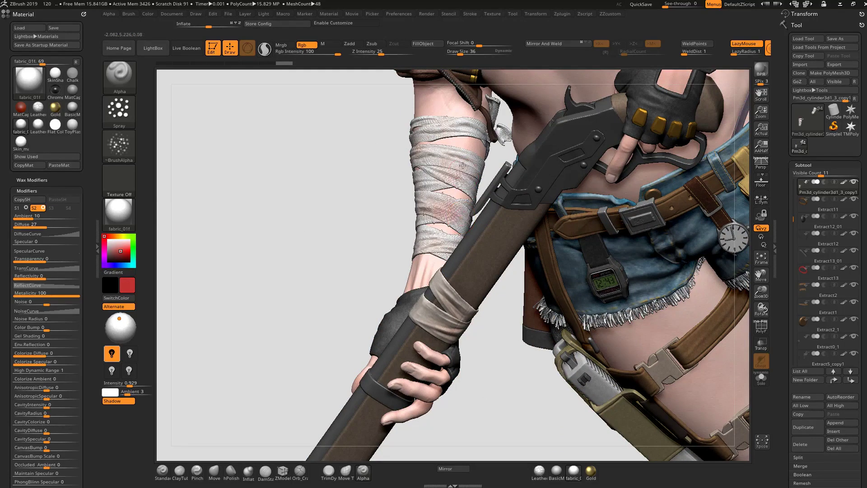
{"action": "left_click_drag", "start_coordinate": [452, 242], "coordinate": [443, 241]}
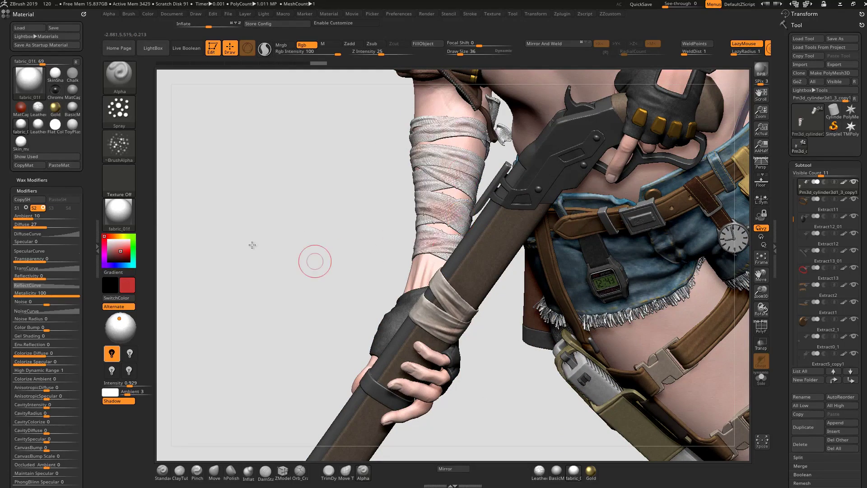
{"action": "left_click_drag", "start_coordinate": [304, 217], "coordinate": [329, 215], "text": "alt"}
Reduce the Draw Size to 24, undo a bright red pass on the other forearm's bandage and respray it in muted red
{"action": "left_click_drag", "start_coordinate": [628, 115], "coordinate": [561, 257], "text": "alt"}
{"action": "left_click_drag", "start_coordinate": [539, 173], "coordinate": [541, 201], "text": "alt"}
{"action": "left_click_drag", "start_coordinate": [515, 248], "coordinate": [529, 253]}
{"action": "mouse_move", "coordinate": [549, 224]}
{"action": "left_mouse_down"}
{"action": "mouse_move", "coordinate": [543, 210]}
{"action": "mouse_move", "coordinate": [551, 223]}
{"action": "mouse_move", "coordinate": [537, 260]}
{"action": "left_mouse_up"}
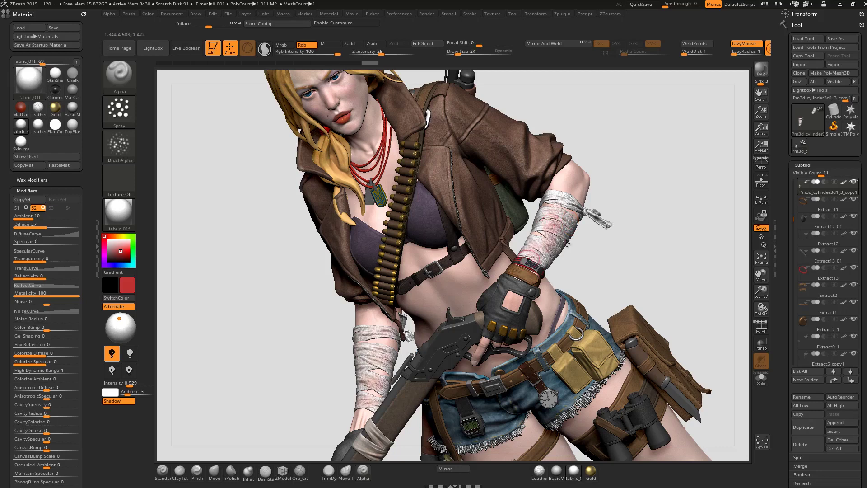
{"action": "key", "text": "ctrl"}
{"action": "left_click", "coordinate": [114, 252]}
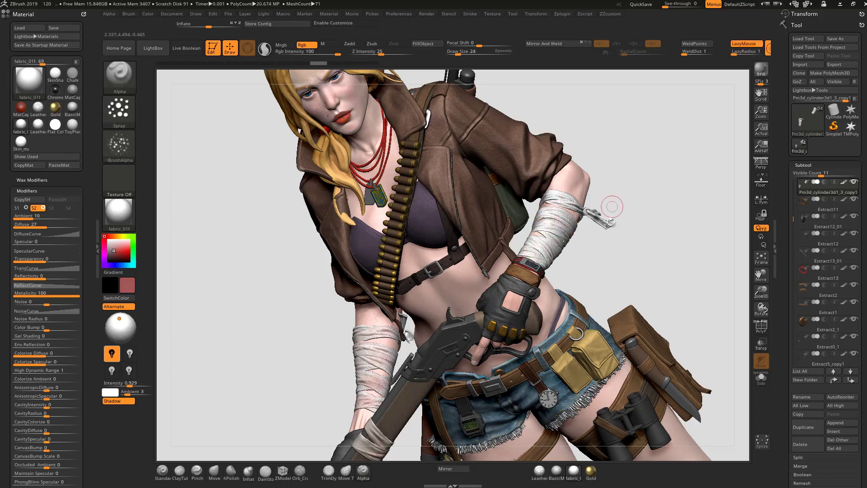
{"action": "left_click_drag", "start_coordinate": [565, 216], "coordinate": [576, 195]}
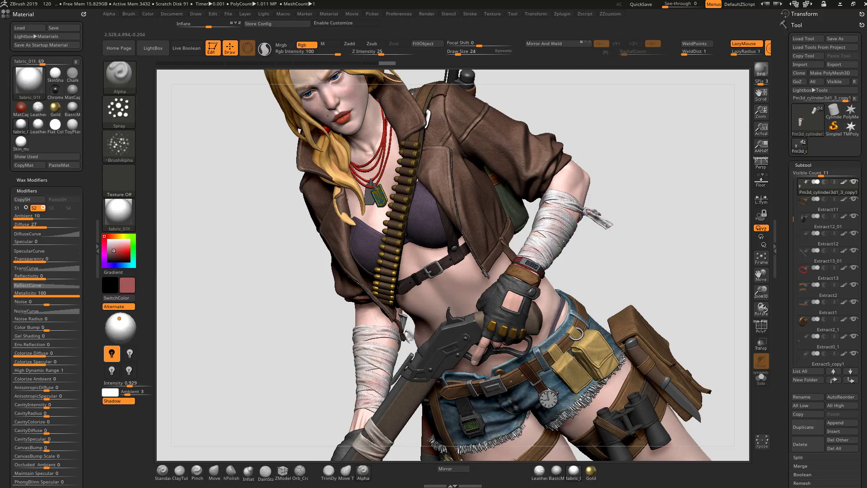
{"action": "left_click_drag", "start_coordinate": [629, 251], "coordinate": [680, 247]}
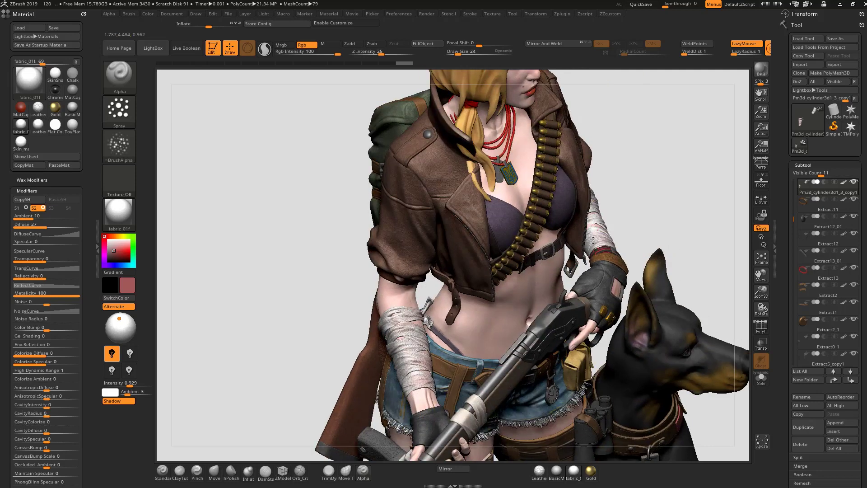
{"action": "left_click_drag", "start_coordinate": [593, 240], "coordinate": [602, 232]}
Select the lower-leg bandage and spray muted red blood stains over its front wraps with the Draw Size reduced to 10
{"action": "left_click_drag", "start_coordinate": [601, 203], "coordinate": [626, 235], "text": "alt"}
{"action": "left_click_drag", "start_coordinate": [664, 212], "coordinate": [592, 180]}
{"action": "left_click_drag", "start_coordinate": [397, 401], "coordinate": [315, 259], "text": "alt"}
{"action": "left_click_drag", "start_coordinate": [307, 402], "coordinate": [334, 265], "text": "alt"}
{"action": "left_click", "coordinate": [446, 343], "text": "alt"}
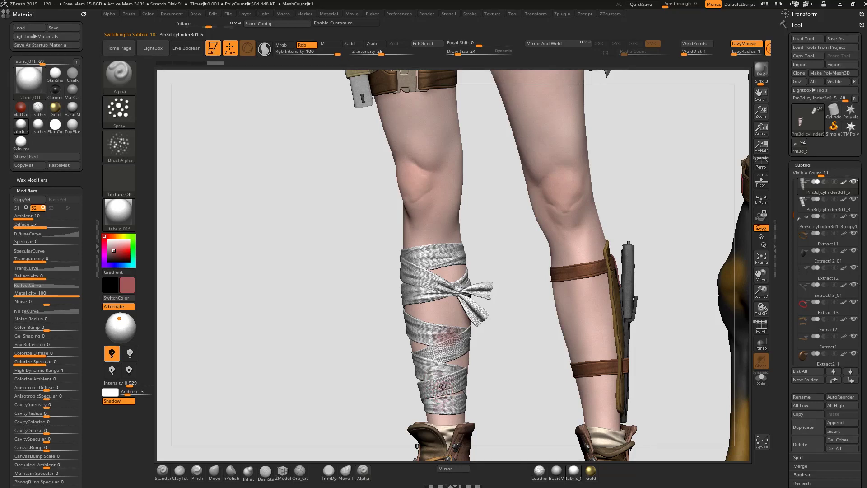
{"action": "key", "text": "bracketleft"}
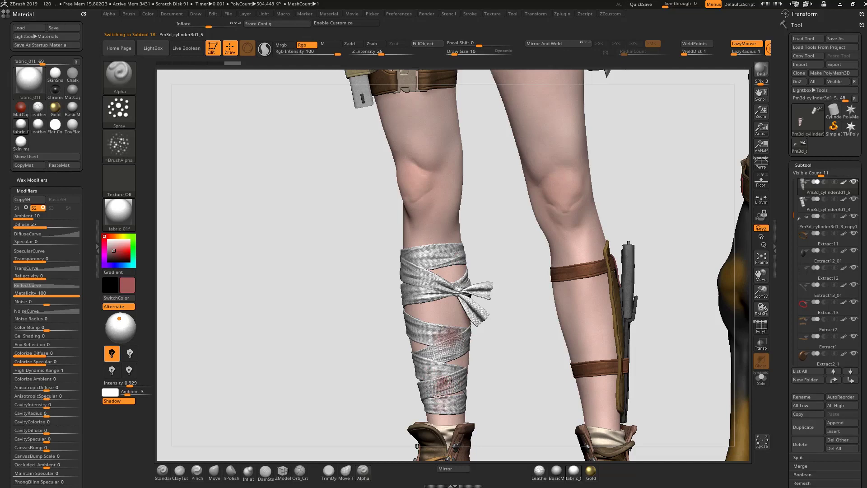
{"action": "left_click_drag", "start_coordinate": [441, 385], "coordinate": [438, 405]}
{"action": "left_click_drag", "start_coordinate": [445, 336], "coordinate": [420, 337]}
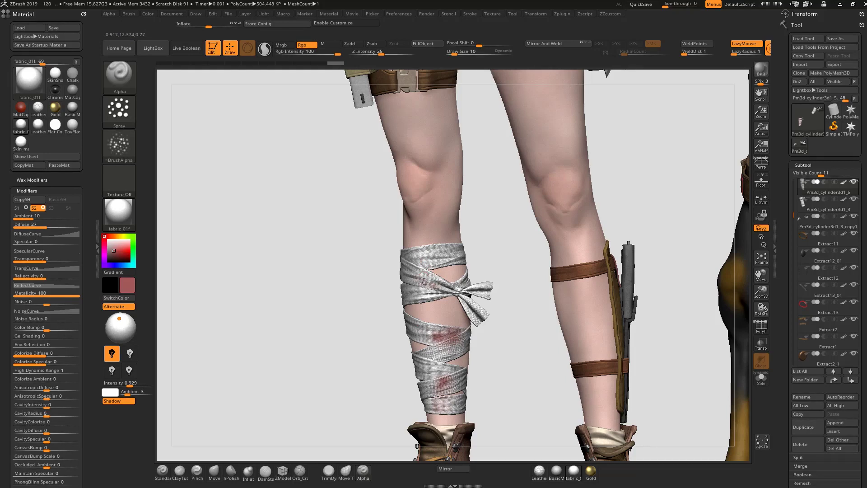
Enlarge the brush and spray muted red stains over the back wraps of the lower-leg bandage
{"action": "left_click_drag", "start_coordinate": [348, 317], "coordinate": [358, 337]}
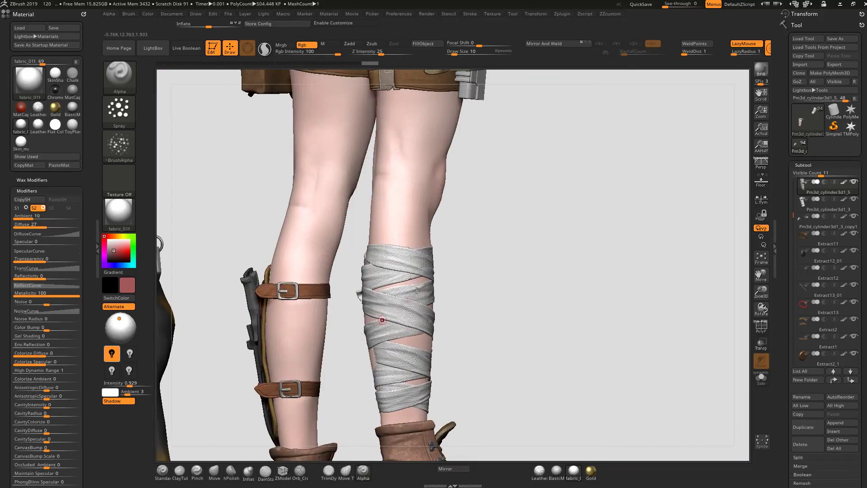
{"action": "key", "text": "bracketright"}
{"action": "key", "text": "bracketright"}
{"action": "mouse_move", "coordinate": [407, 302]}
{"action": "left_mouse_down"}
{"action": "mouse_move", "coordinate": [409, 310]}
{"action": "mouse_move", "coordinate": [417, 299]}
{"action": "left_mouse_up"}
{"action": "left_click_drag", "start_coordinate": [594, 331], "coordinate": [587, 352], "text": "alt"}
{"action": "left_click_drag", "start_coordinate": [398, 298], "coordinate": [400, 310]}
{"action": "mouse_move", "coordinate": [561, 329]}
{"action": "left_mouse_down", "text": "alt"}
{"action": "mouse_move", "coordinate": [507, 348]}
{"action": "mouse_move", "coordinate": [534, 246]}
{"action": "left_mouse_up", "text": "alt"}
{"action": "left_click_drag", "start_coordinate": [426, 309], "coordinate": [418, 306]}
{"action": "left_click_drag", "start_coordinate": [500, 349], "coordinate": [508, 332]}
Pull the inset edge of the lower-leg bandage outward around the calf using the Move brush at Draw Size 150
{"action": "key", "text": "b"}
{"action": "key", "text": "m"}
{"action": "key", "text": "v"}
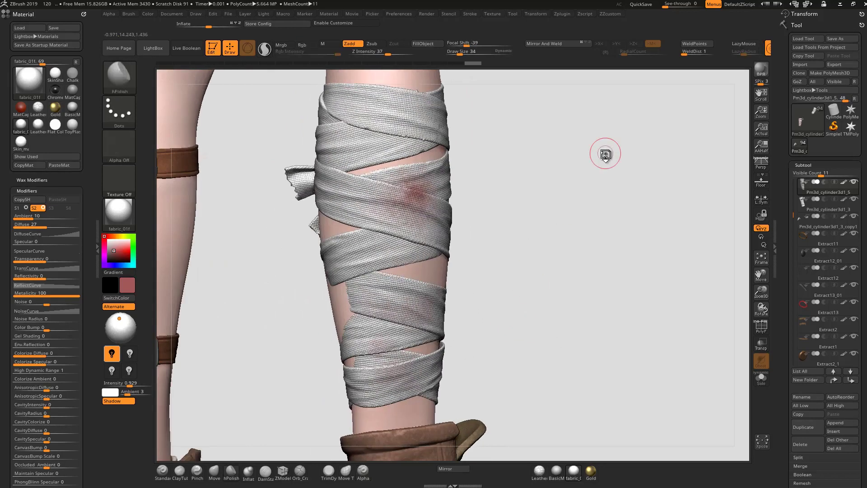
{"action": "key", "text": "bracketright"}
{"action": "left_click_drag", "start_coordinate": [341, 297], "coordinate": [320, 300]}
{"action": "left_click_drag", "start_coordinate": [287, 324], "coordinate": [316, 324]}
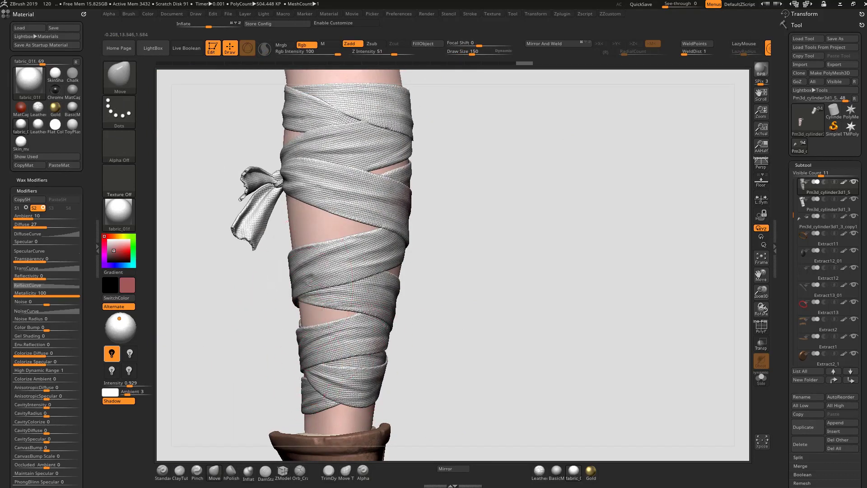
{"action": "mouse_move", "coordinate": [467, 218]}
{"action": "left_mouse_down"}
{"action": "mouse_move", "coordinate": [490, 236]}
{"action": "mouse_move", "coordinate": [371, 429]}
{"action": "left_mouse_up"}
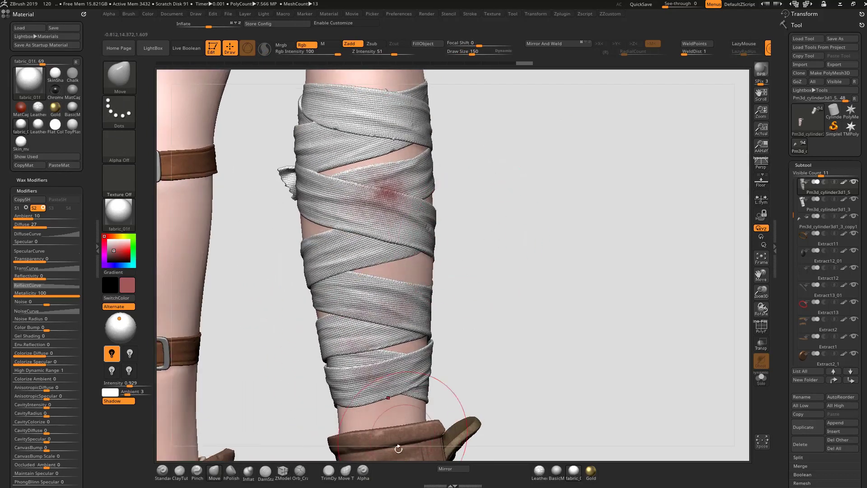
Return to the Alpha brush and spray a strong red stain on the calf wraps beside the knot, reducing the Draw Size to 38
{"action": "left_click", "coordinate": [362, 470]}
{"action": "mouse_move", "coordinate": [474, 379]}
{"action": "left_mouse_down"}
{"action": "mouse_move", "coordinate": [548, 294]}
{"action": "mouse_move", "coordinate": [348, 351]}
{"action": "left_mouse_up"}
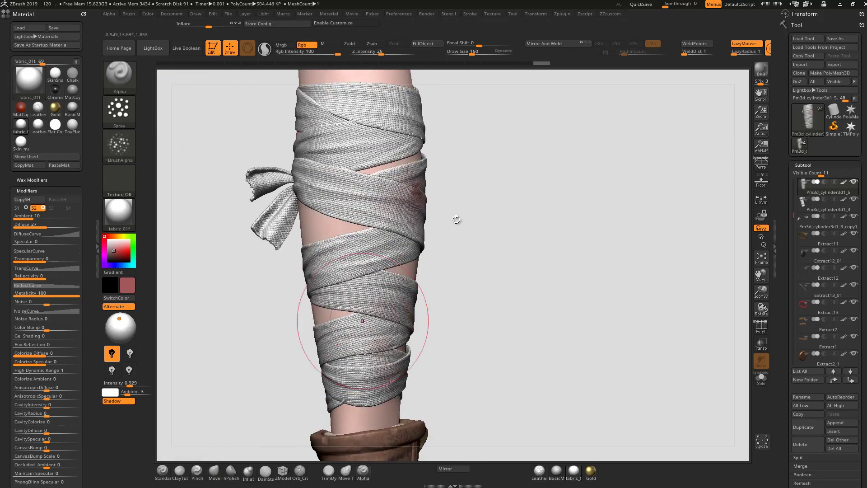
{"action": "mouse_move", "coordinate": [362, 284]}
{"action": "left_mouse_down"}
{"action": "mouse_move", "coordinate": [316, 165]}
{"action": "mouse_move", "coordinate": [327, 145]}
{"action": "left_mouse_up"}
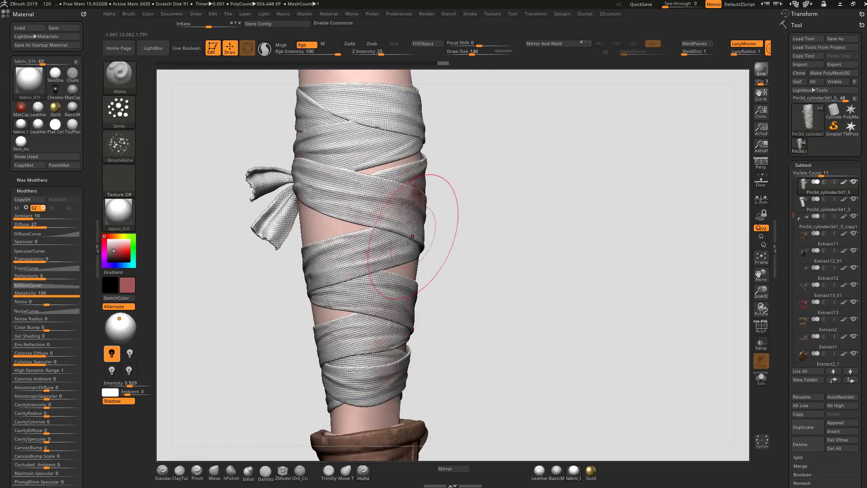
{"action": "key", "text": "bracketleft"}
{"action": "key", "text": "bracketleft"}
{"action": "key", "text": "bracketleft"}
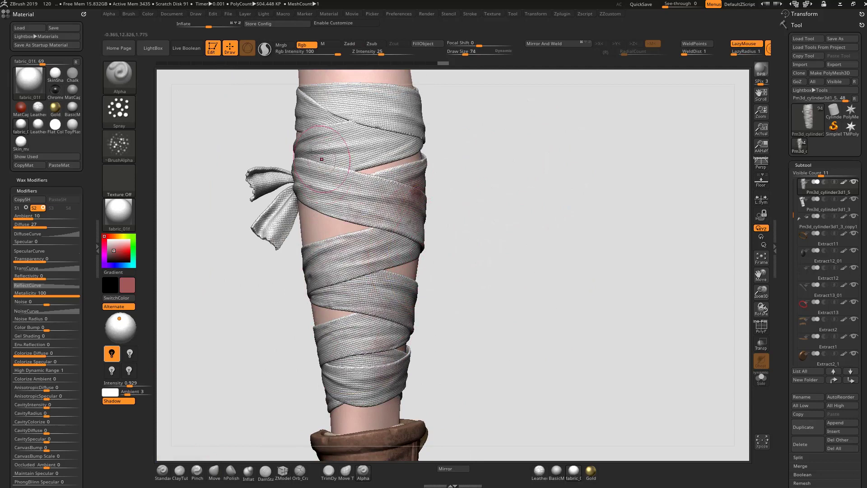
{"action": "key", "text": "bracketleft"}
{"action": "mouse_move", "coordinate": [324, 161]}
{"action": "left_mouse_down"}
{"action": "mouse_move", "coordinate": [336, 156]}
{"action": "mouse_move", "coordinate": [325, 184]}
{"action": "left_mouse_up"}
{"action": "mouse_move", "coordinate": [348, 224]}
{"action": "left_mouse_down"}
{"action": "mouse_move", "coordinate": [366, 154]}
{"action": "mouse_move", "coordinate": [328, 173]}
{"action": "mouse_move", "coordinate": [330, 161]}
{"action": "left_mouse_up"}
{"action": "key", "text": "bracketleft"}
{"action": "left_click_drag", "start_coordinate": [519, 174], "coordinate": [519, 211], "text": "alt"}
{"action": "left_click_drag", "start_coordinate": [324, 145], "coordinate": [326, 158]}
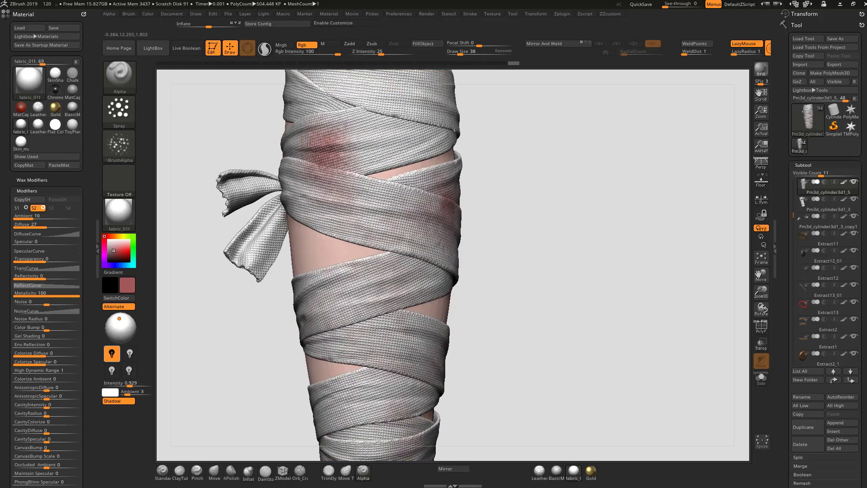
Spray muted red stains over the lowest leg wraps just above the boot
{"action": "left_click_drag", "start_coordinate": [538, 131], "coordinate": [387, 258]}
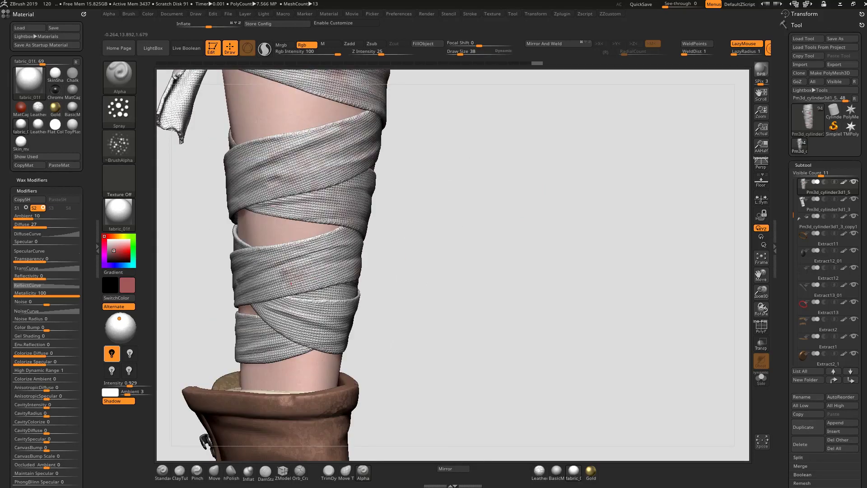
{"action": "left_click_drag", "start_coordinate": [269, 268], "coordinate": [300, 289]}
{"action": "mouse_move", "coordinate": [257, 325]}
{"action": "left_mouse_down"}
{"action": "mouse_move", "coordinate": [282, 341]}
{"action": "mouse_move", "coordinate": [291, 334]}
{"action": "left_mouse_up"}
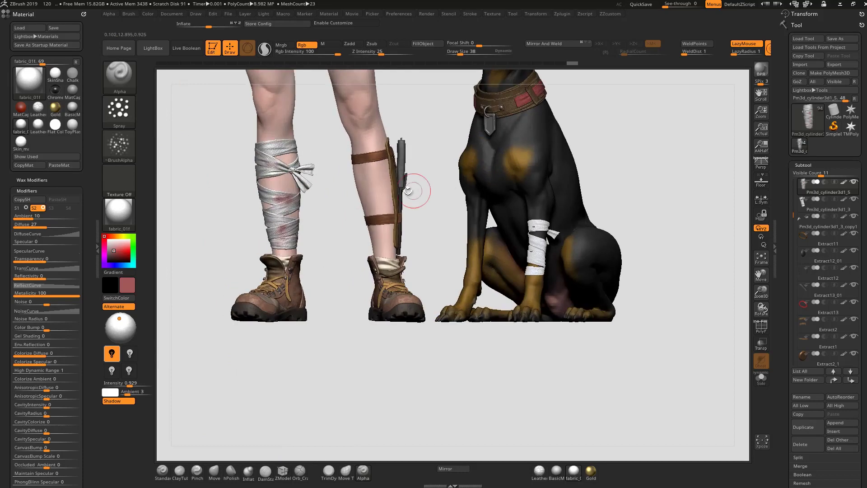
Select the bandage on the dog's foreleg and spray a muted red stain on its middle wraps, reducing the Draw Size to 26
{"action": "left_click_drag", "start_coordinate": [435, 227], "coordinate": [311, 268], "text": "alt"}
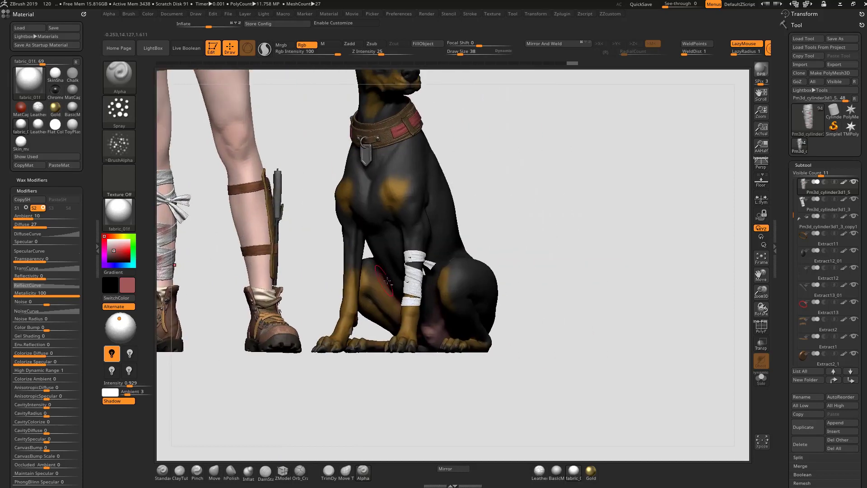
{"action": "left_click", "coordinate": [413, 277], "text": "alt"}
{"action": "left_click_drag", "start_coordinate": [572, 243], "coordinate": [527, 281], "text": "alt"}
{"action": "left_click_drag", "start_coordinate": [252, 148], "coordinate": [239, 137], "text": "alt"}
{"action": "left_click_drag", "start_coordinate": [539, 250], "coordinate": [543, 241]}
{"action": "left_click_drag", "start_coordinate": [294, 240], "coordinate": [313, 246]}
{"action": "key", "text": "["}
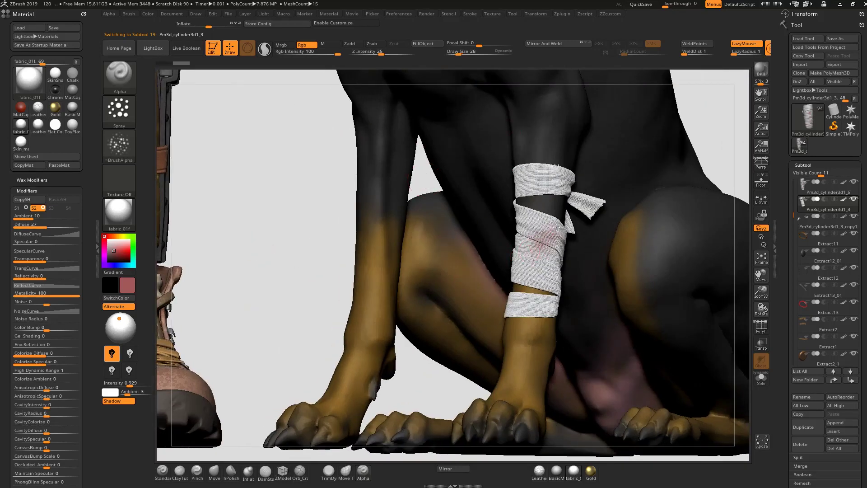
Build up the red stain across the dog bandage's middle wraps and spray more red on its upper band
{"action": "left_click_drag", "start_coordinate": [541, 252], "coordinate": [531, 275]}
{"action": "left_click_drag", "start_coordinate": [323, 248], "coordinate": [561, 250]}
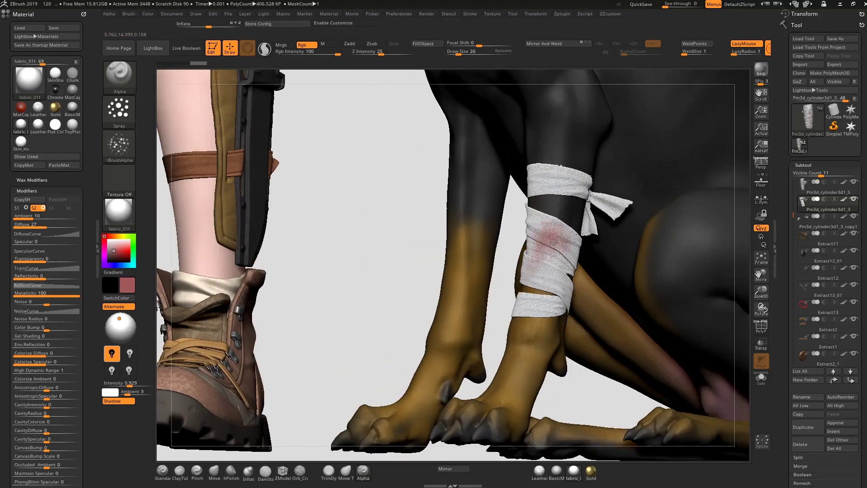
{"action": "left_click_drag", "start_coordinate": [522, 213], "coordinate": [560, 230]}
{"action": "mouse_move", "coordinate": [550, 195]}
{"action": "left_mouse_down"}
{"action": "mouse_move", "coordinate": [564, 170]}
{"action": "mouse_move", "coordinate": [561, 184]}
{"action": "left_mouse_up"}
{"action": "left_click_drag", "start_coordinate": [548, 265], "coordinate": [556, 249]}
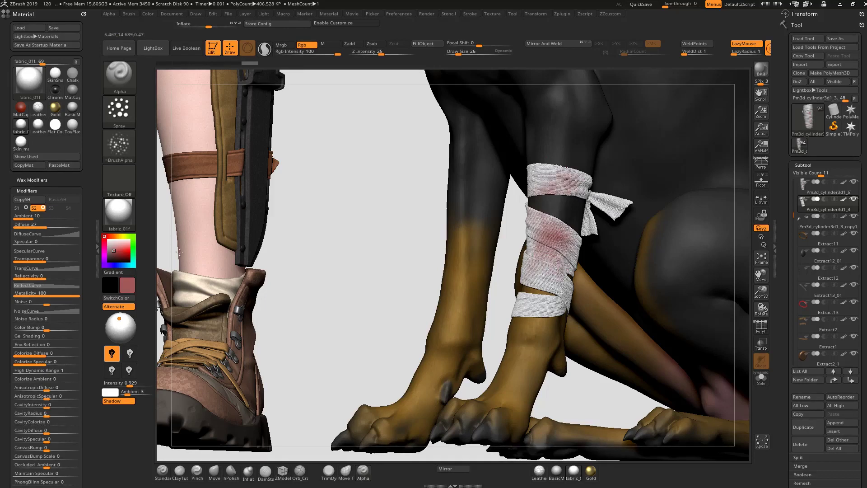
Pick a darker, greyer red and dirty the dog's foreleg bandage on its front and far side
{"action": "left_click", "coordinate": [108, 254]}
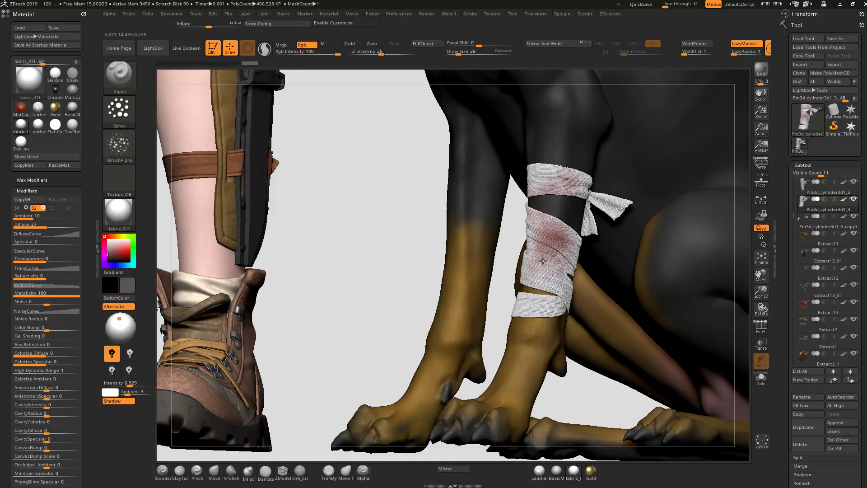
{"action": "left_click", "coordinate": [113, 252]}
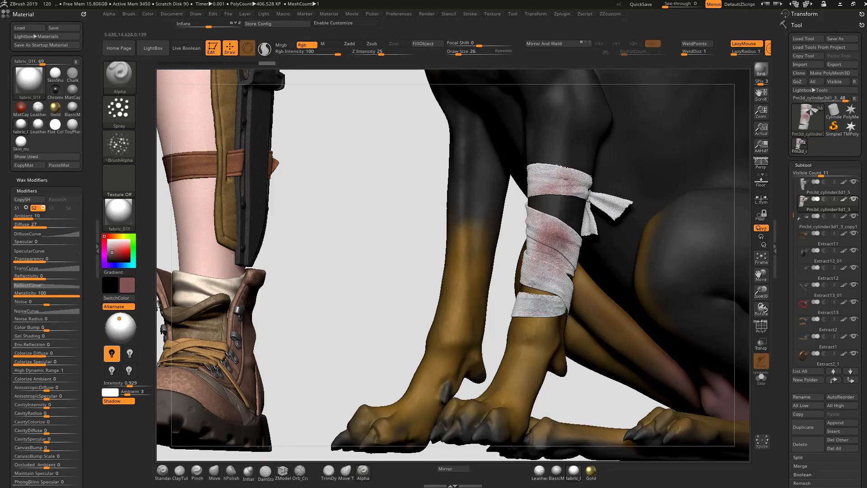
{"action": "mouse_move", "coordinate": [379, 255]}
{"action": "left_mouse_down"}
{"action": "mouse_move", "coordinate": [523, 264]}
{"action": "mouse_move", "coordinate": [501, 271]}
{"action": "mouse_move", "coordinate": [506, 312]}
{"action": "mouse_move", "coordinate": [515, 195]}
{"action": "mouse_move", "coordinate": [474, 200]}
{"action": "mouse_move", "coordinate": [519, 201]}
{"action": "left_mouse_up"}
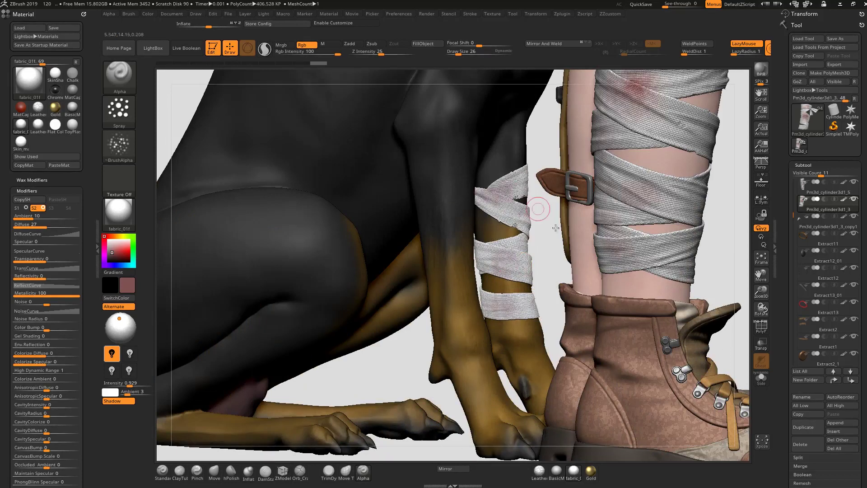
Select the boots' leather upper, pick a dark reddish brown, and spray dirt over its lower side at Draw Size 50
{"action": "left_click", "coordinate": [660, 197], "text": "alt"}
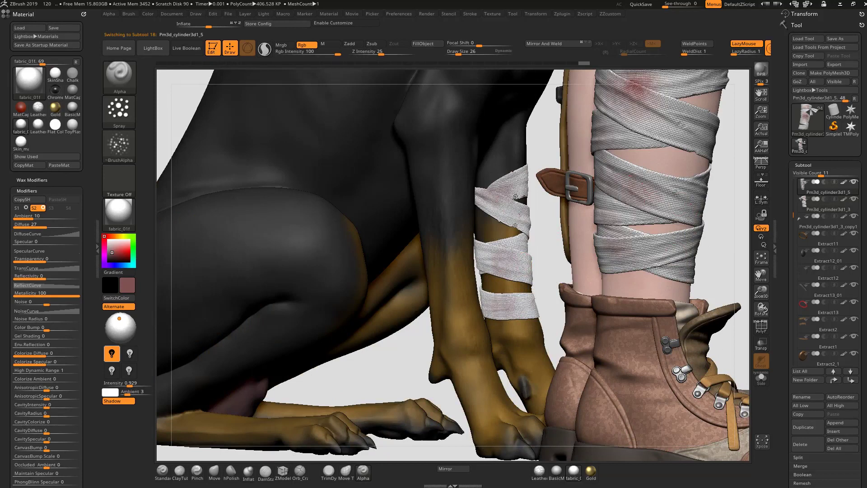
{"action": "left_click_drag", "start_coordinate": [712, 273], "coordinate": [617, 137], "text": "alt"}
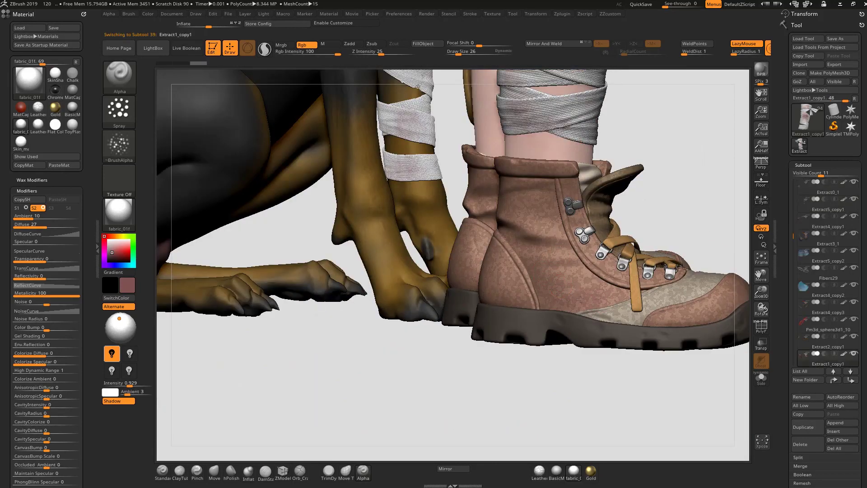
{"action": "left_click_drag", "start_coordinate": [115, 254], "coordinate": [111, 256]}
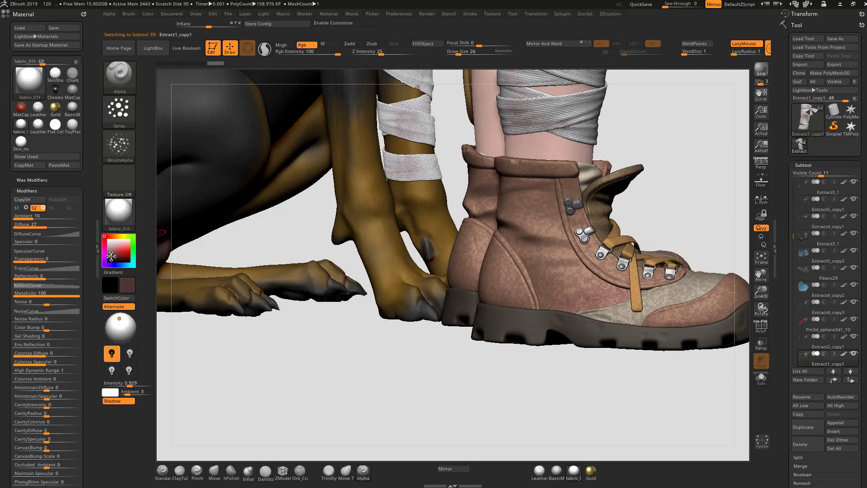
{"action": "left_click_drag", "start_coordinate": [337, 375], "coordinate": [440, 282]}
{"action": "left_click_drag", "start_coordinate": [626, 261], "coordinate": [556, 298]}
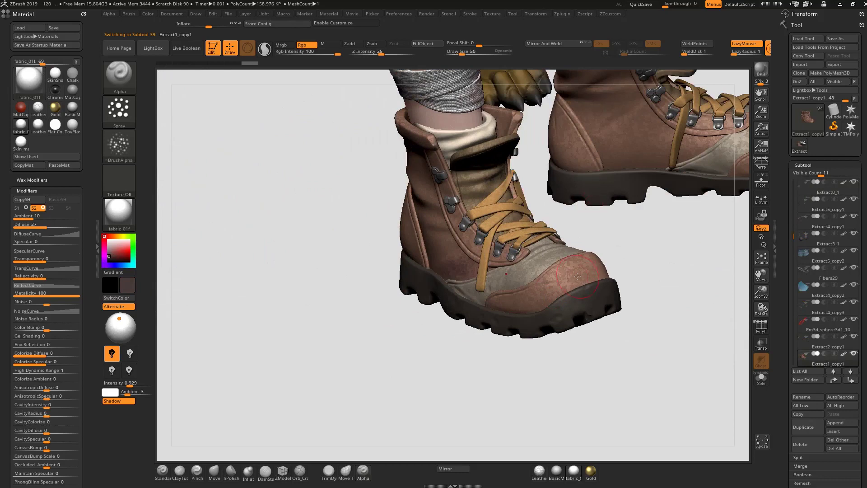
Spray dark dirt over the boot's leather toe cap and the grey panel behind it
{"action": "left_click", "coordinate": [588, 266], "text": "alt"}
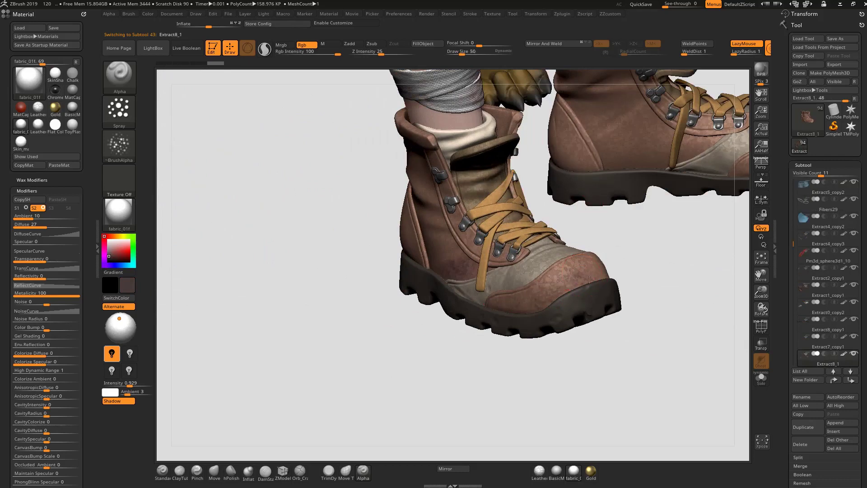
{"action": "left_click_drag", "start_coordinate": [641, 285], "coordinate": [559, 383]}
{"action": "key", "text": "f"}
{"action": "left_click", "coordinate": [568, 331], "text": "alt"}
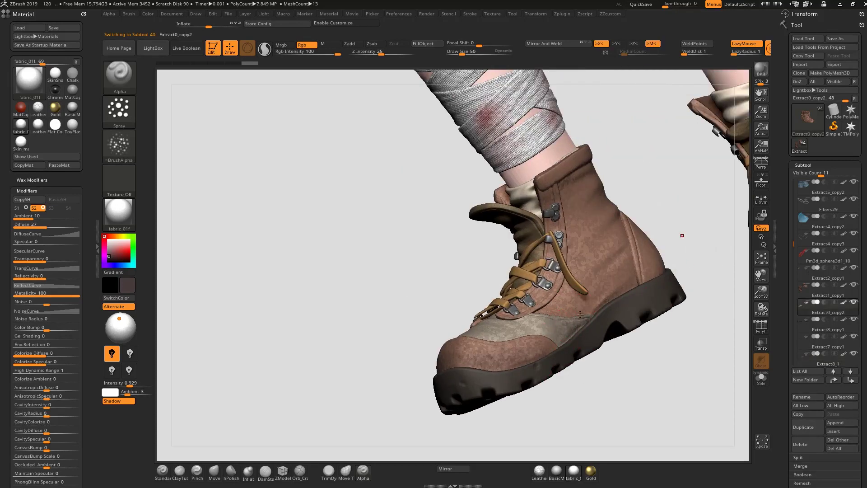
Reselect the leather upper and spray dark dirt around the boot's ankle and heel seam
{"action": "left_click", "coordinate": [615, 290], "text": "alt"}
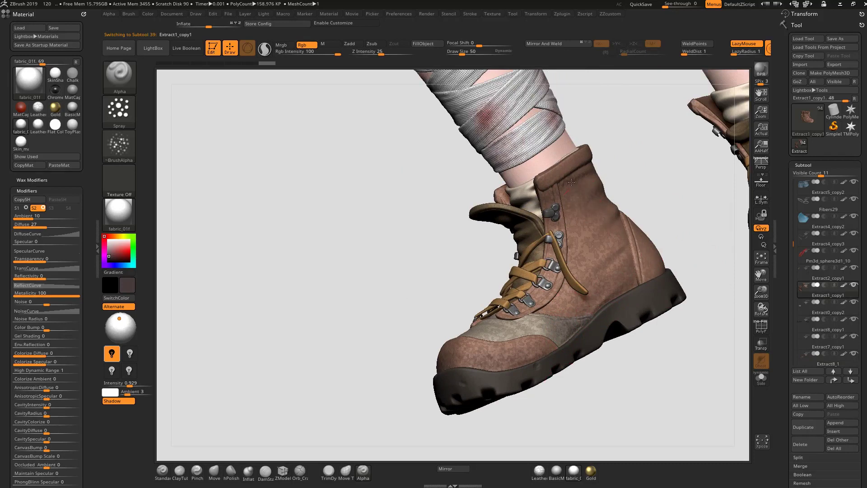
{"action": "left_click_drag", "start_coordinate": [720, 187], "coordinate": [826, 198]}
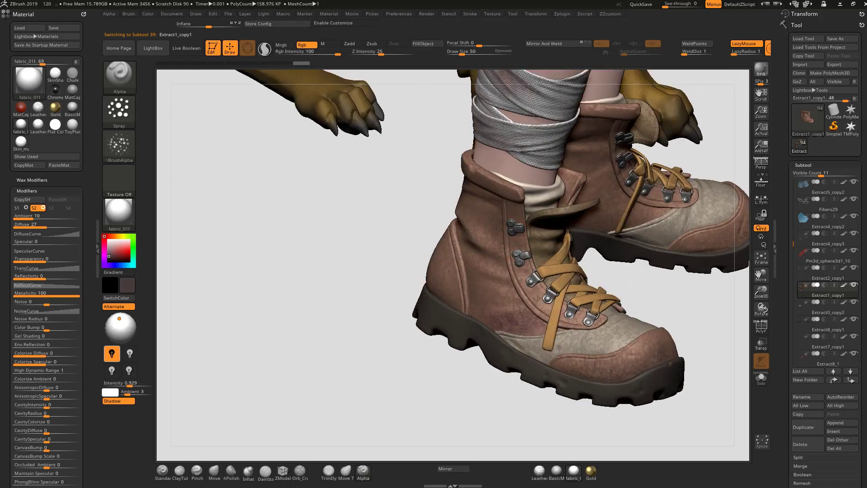
{"action": "left_click_drag", "start_coordinate": [457, 219], "coordinate": [465, 264]}
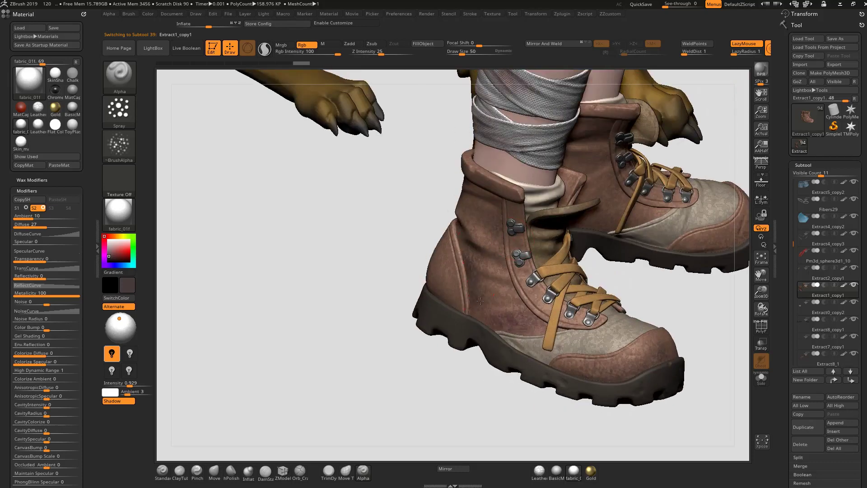
Spray dark dirt over the boot's grey side panel and its laces
{"action": "left_click", "coordinate": [524, 349], "text": "alt"}
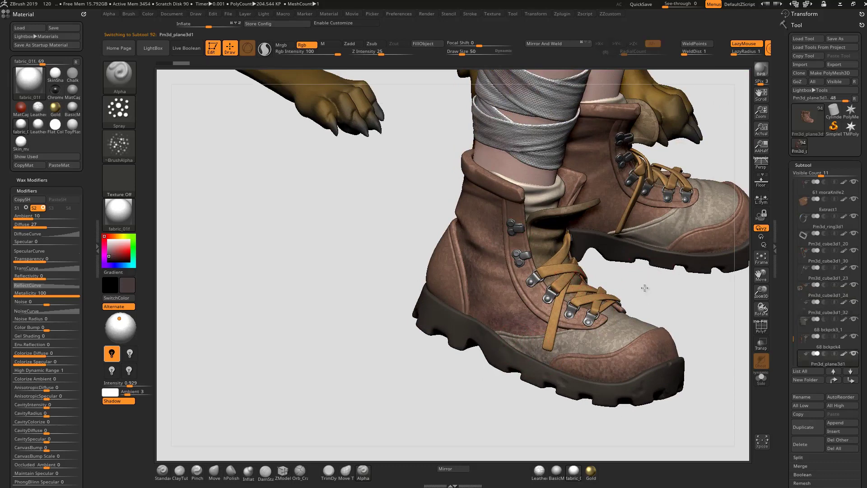
{"action": "left_click_drag", "start_coordinate": [648, 286], "coordinate": [571, 276]}
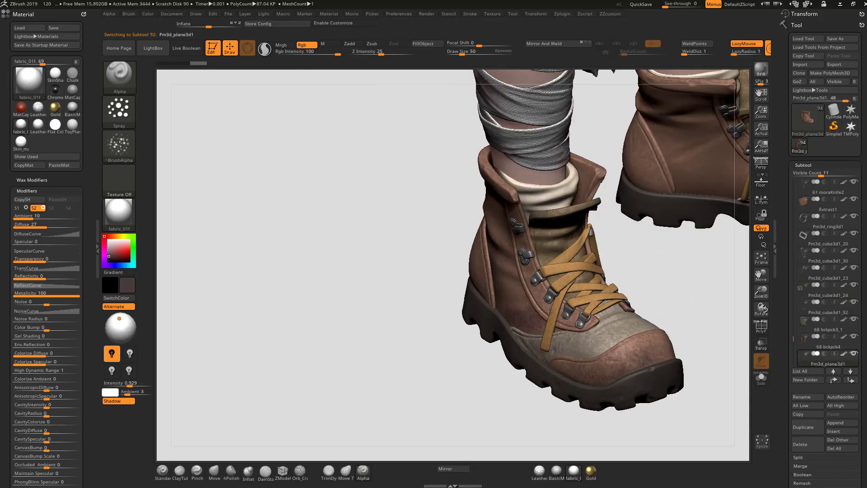
{"action": "left_click_drag", "start_coordinate": [648, 271], "coordinate": [594, 287]}
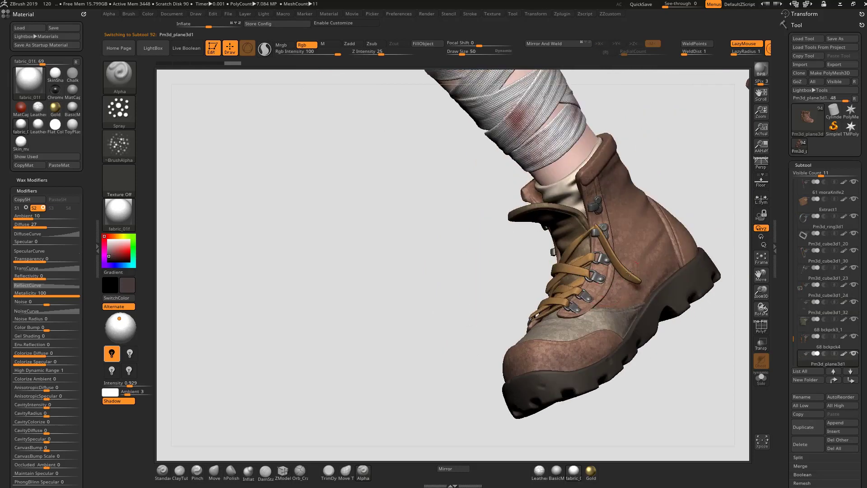
{"action": "left_click_drag", "start_coordinate": [475, 334], "coordinate": [557, 305]}
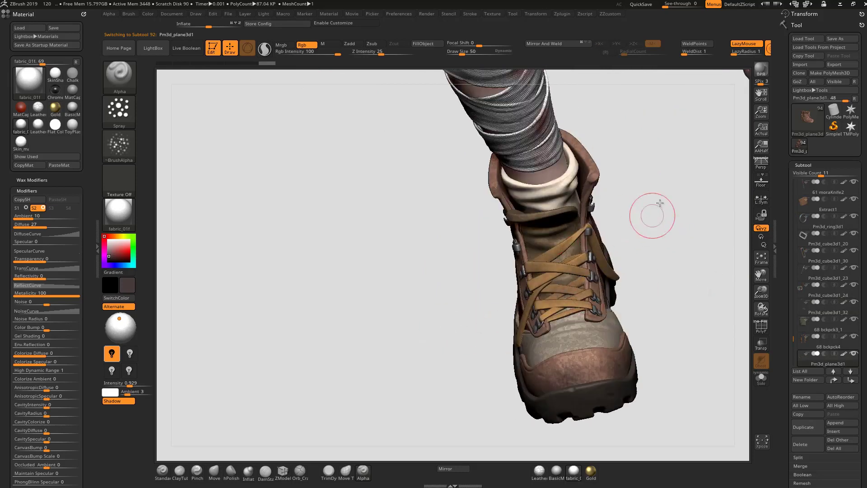
Select the heel panel and the sole from behind the bandaged leg's boot and dirty them with the dark brown spray
{"action": "left_click_drag", "start_coordinate": [646, 221], "coordinate": [709, 202]}
{"action": "left_click", "coordinate": [535, 240], "text": "alt"}
{"action": "left_click_drag", "start_coordinate": [376, 317], "coordinate": [537, 312]}
{"action": "left_click", "coordinate": [533, 331], "text": "alt"}
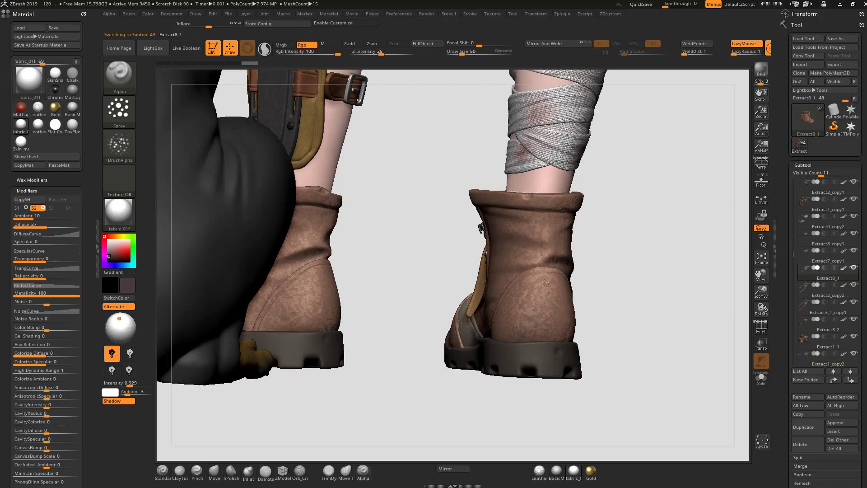
{"action": "left_click", "coordinate": [563, 359], "text": "alt"}
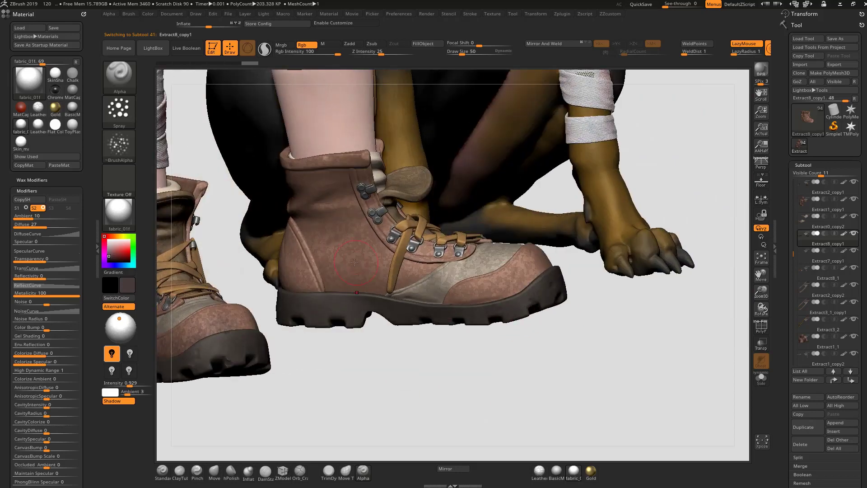
Spray dark dirt along the lower edge of the other boot's upper, grey panel and toe cap
{"action": "left_click", "coordinate": [359, 289], "text": "alt"}
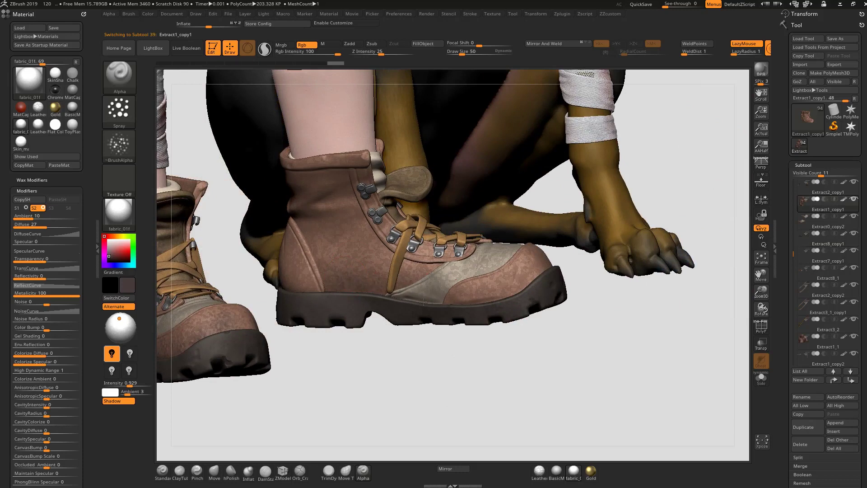
{"action": "left_click", "coordinate": [446, 292], "text": "alt"}
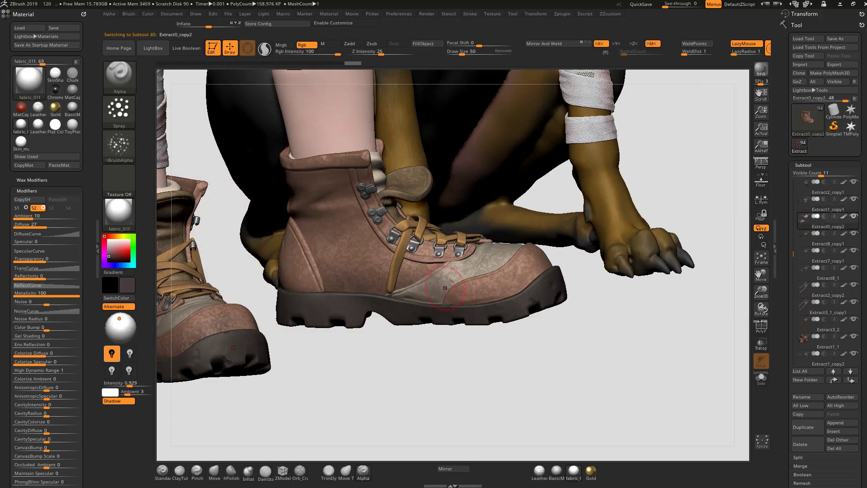
{"action": "left_click", "coordinate": [484, 296], "text": "alt"}
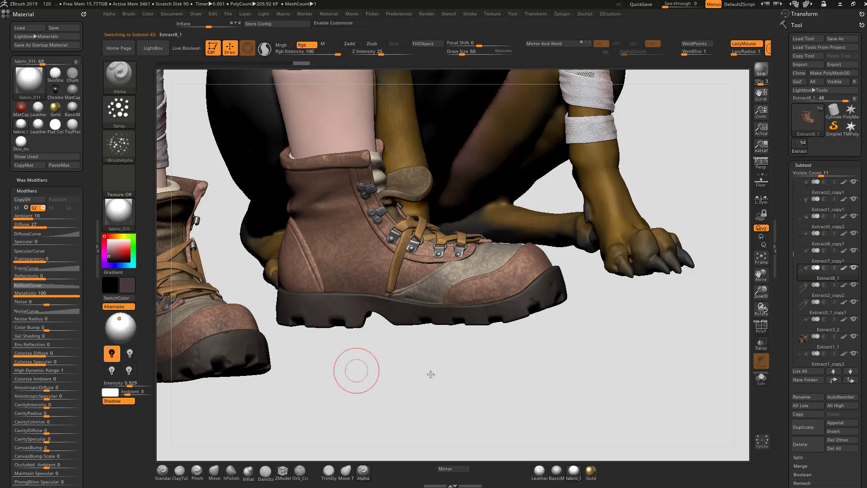
Try to spray a dark patch on the inner side of the boot's heel panel
{"action": "left_click_drag", "start_coordinate": [354, 368], "coordinate": [366, 286]}
{"action": "left_click_drag", "start_coordinate": [416, 278], "coordinate": [304, 316]}
{"action": "left_click_drag", "start_coordinate": [535, 311], "coordinate": [550, 324], "text": "alt"}
{"action": "left_click_drag", "start_coordinate": [590, 271], "coordinate": [554, 253]}
{"action": "left_click_drag", "start_coordinate": [456, 273], "coordinate": [474, 293]}
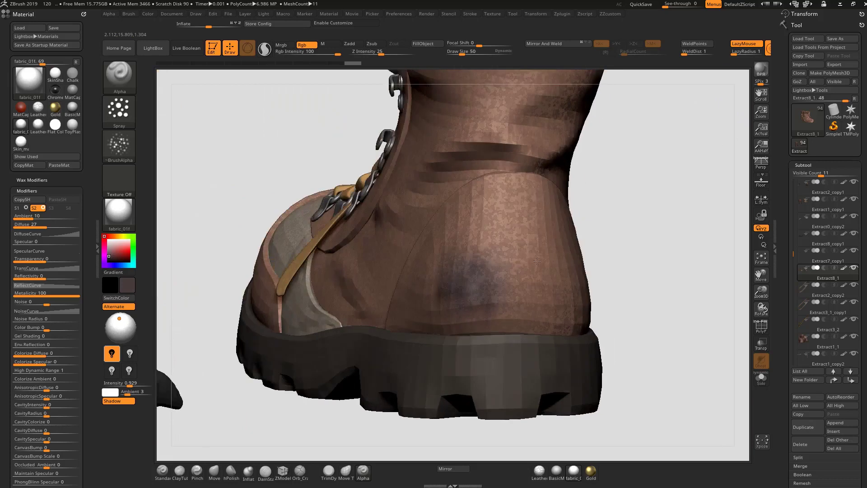
{"action": "key", "text": "ctrl"}
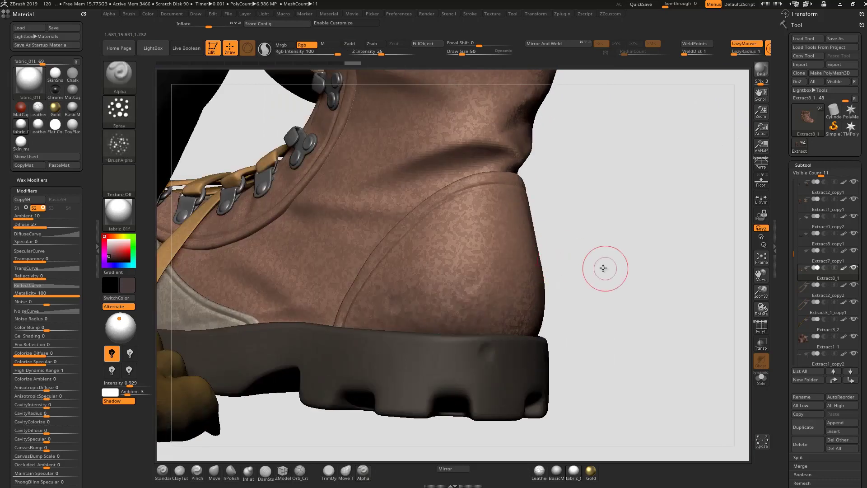
Spray dark dirt on the inner side of the toe cap, and check the first shader's settings with the leather upper selected
{"action": "mouse_move", "coordinate": [604, 270]}
{"action": "left_mouse_down"}
{"action": "mouse_move", "coordinate": [517, 253]}
{"action": "mouse_move", "coordinate": [411, 216]}
{"action": "left_mouse_up"}
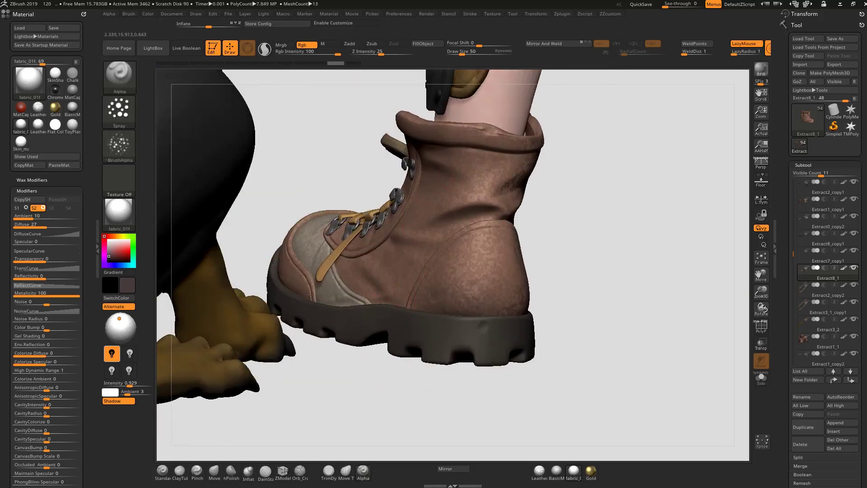
{"action": "left_click_drag", "start_coordinate": [279, 276], "coordinate": [297, 283]}
{"action": "left_click", "coordinate": [402, 303], "text": "alt"}
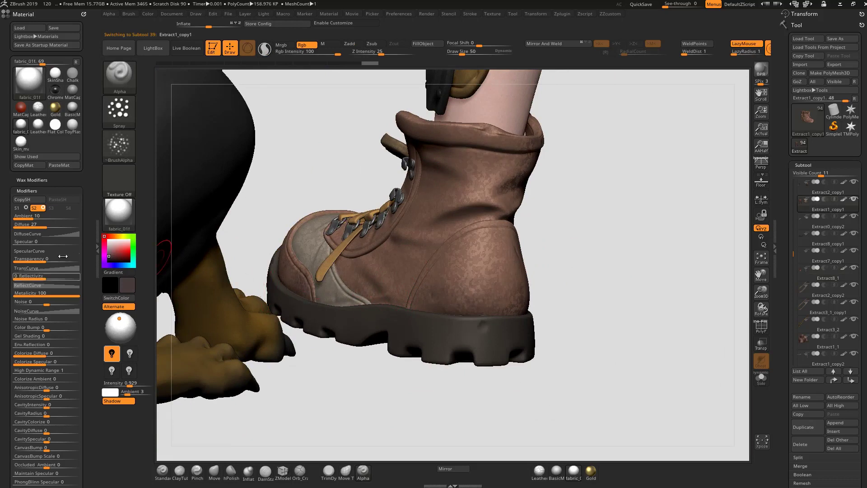
{"action": "left_click", "coordinate": [25, 208]}
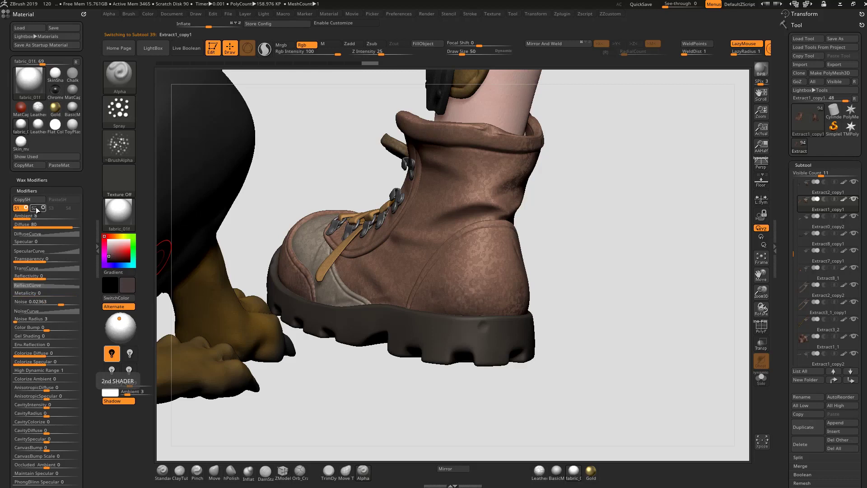
{"action": "left_click", "coordinate": [34, 208]}
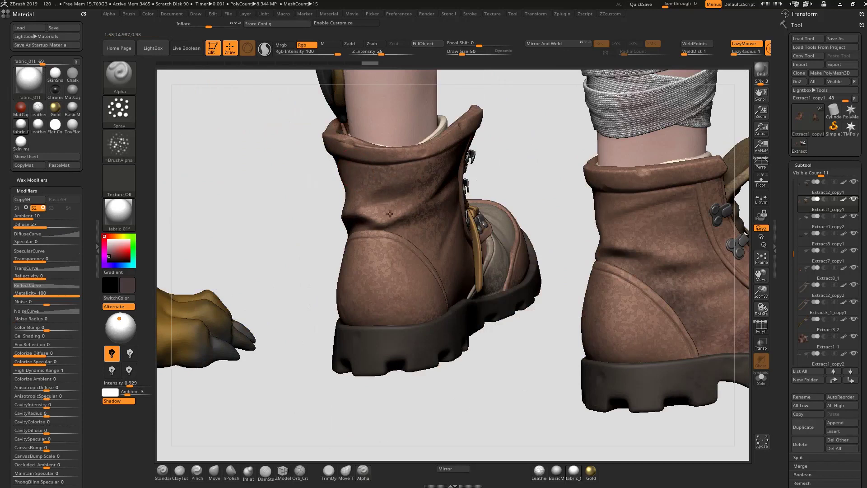
Select the boot tongue beneath the laces and spray dark dirt over it
{"action": "left_click_drag", "start_coordinate": [534, 175], "coordinate": [423, 314]}
{"action": "left_click", "coordinate": [530, 170], "text": "alt"}
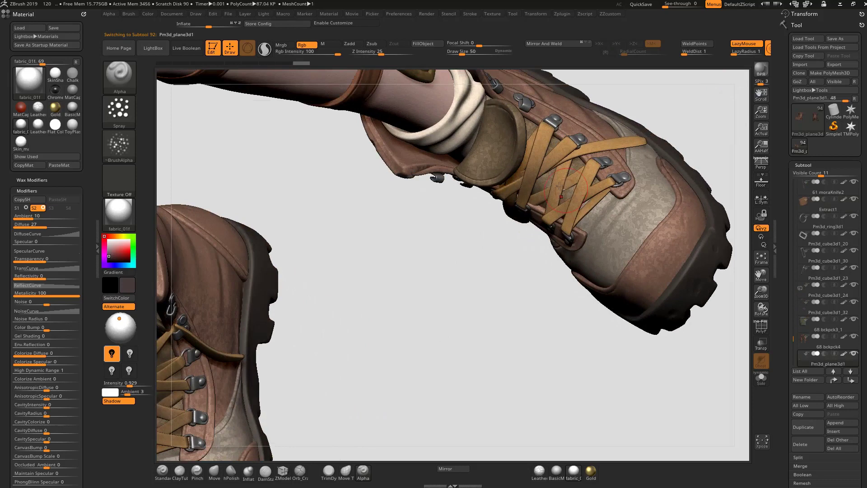
{"action": "left_click", "coordinate": [538, 180], "text": "alt"}
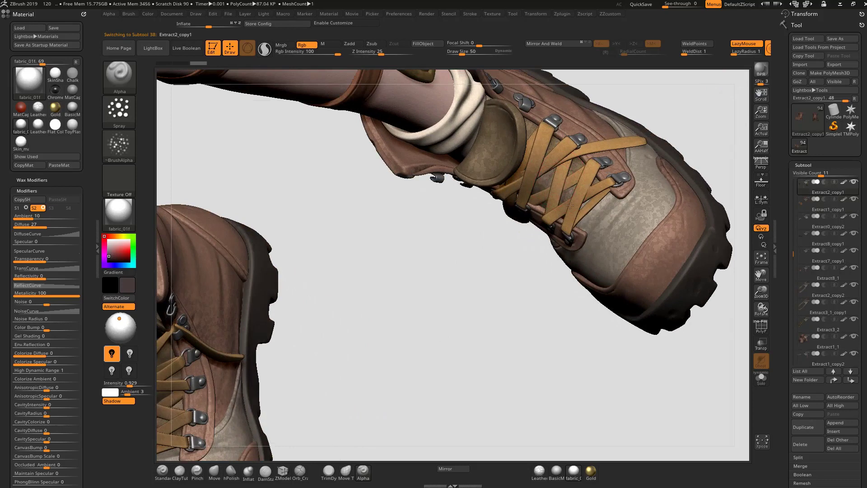
{"action": "left_click_drag", "start_coordinate": [472, 256], "coordinate": [544, 171]}
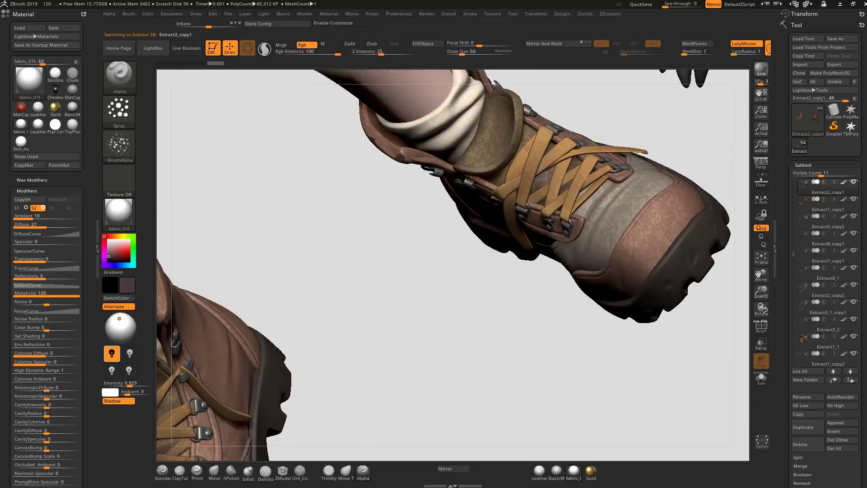
{"action": "left_click_drag", "start_coordinate": [516, 137], "coordinate": [492, 146]}
Select the grey panel behind the toe cap and spray a dark dirt spot on it, reducing the Draw Size to 22
{"action": "mouse_move", "coordinate": [681, 149]}
{"action": "left_mouse_down", "text": "alt"}
{"action": "mouse_move", "coordinate": [623, 203]}
{"action": "mouse_move", "coordinate": [622, 217]}
{"action": "mouse_move", "coordinate": [632, 209]}
{"action": "left_mouse_up", "text": "alt"}
{"action": "left_click", "coordinate": [627, 216], "text": "alt"}
{"action": "left_click", "coordinate": [614, 198], "text": "alt"}
{"action": "mouse_move", "coordinate": [697, 146]}
{"action": "left_mouse_down"}
{"action": "mouse_move", "coordinate": [577, 215]}
{"action": "mouse_move", "coordinate": [594, 218]}
{"action": "mouse_move", "coordinate": [574, 231]}
{"action": "left_mouse_up"}
{"action": "key", "text": "bracketleft"}
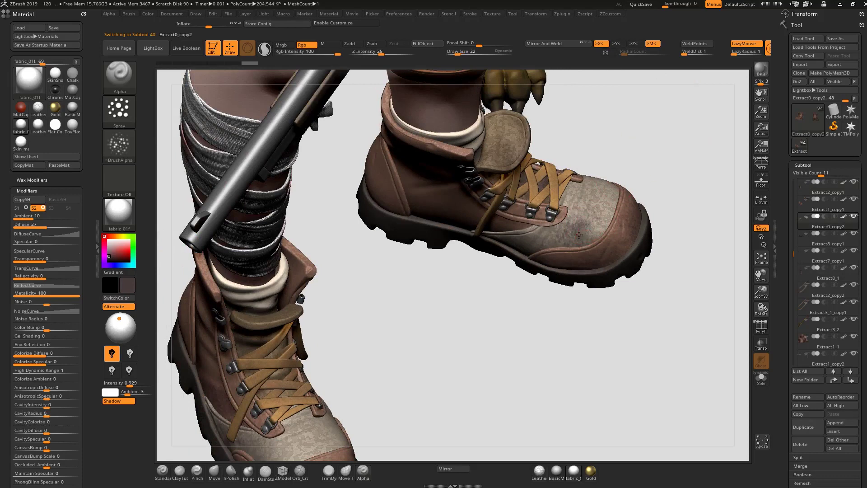
Spray more dark dirt along the upper part of the boot's grey panel behind the toe cap
{"action": "left_click_drag", "start_coordinate": [595, 196], "coordinate": [613, 197]}
{"action": "left_click_drag", "start_coordinate": [681, 195], "coordinate": [641, 226], "text": "alt"}
{"action": "mouse_move", "coordinate": [415, 349]}
{"action": "left_mouse_down"}
{"action": "mouse_move", "coordinate": [406, 356]}
{"action": "mouse_move", "coordinate": [538, 298]}
{"action": "mouse_move", "coordinate": [519, 300]}
{"action": "left_mouse_up"}
{"action": "left_click_drag", "start_coordinate": [547, 248], "coordinate": [419, 315], "text": "alt"}
{"action": "left_click_drag", "start_coordinate": [319, 377], "coordinate": [294, 481], "text": "alt"}
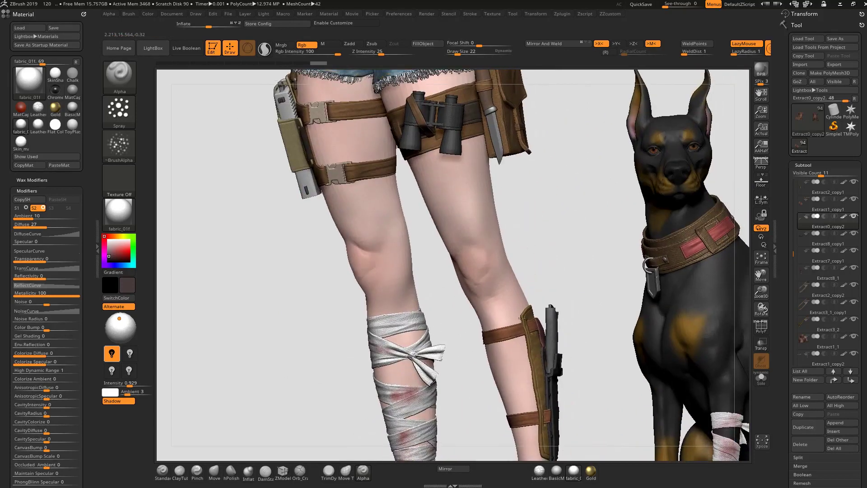
Select the binoculars hanging on the thigh and isolate them from the rest of the model
{"action": "left_click_drag", "start_coordinate": [527, 214], "coordinate": [525, 326], "text": "alt"}
{"action": "left_click_drag", "start_coordinate": [520, 294], "coordinate": [478, 197], "text": "alt"}
{"action": "left_click", "coordinate": [471, 143], "text": "alt"}
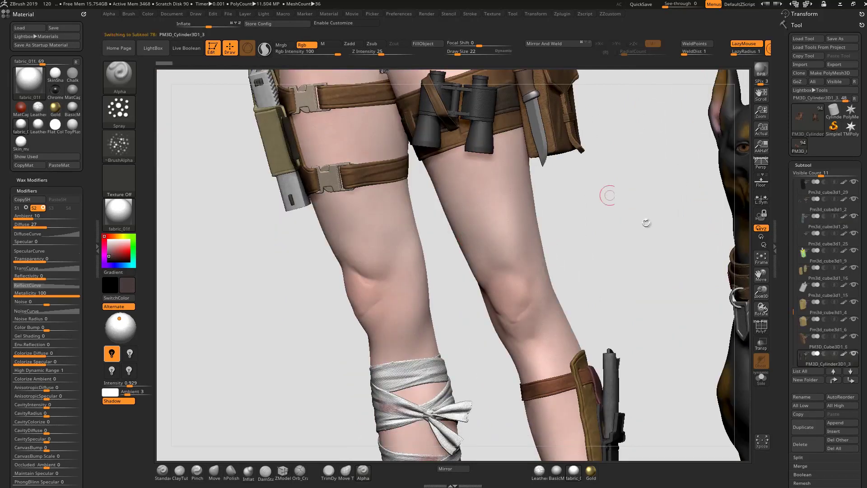
{"action": "left_click", "coordinate": [761, 378]}
{"action": "left_click_drag", "start_coordinate": [611, 259], "coordinate": [643, 420], "text": "alt"}
{"action": "key", "text": "f"}
{"action": "key", "text": "f"}
{"action": "key", "text": "f"}
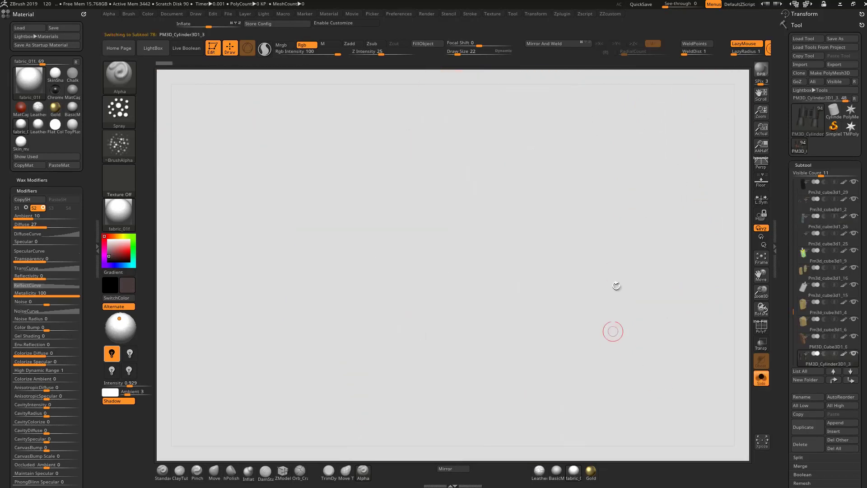
{"action": "left_click_drag", "start_coordinate": [686, 334], "coordinate": [637, 266], "text": "alt"}
Carve fine scratches into the binoculars' barrels and eyepieces with the DamStandard brush
{"action": "key", "text": "b"}
{"action": "key", "text": "d"}
{"action": "key", "text": "s"}
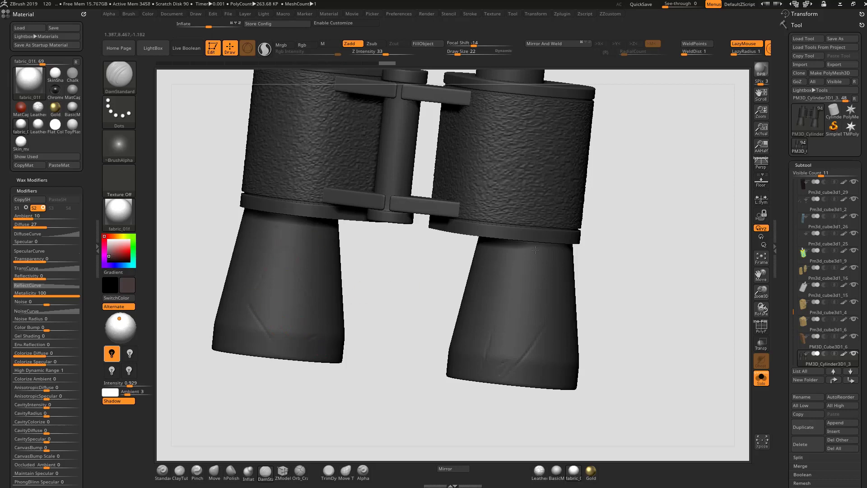
{"action": "left_click_drag", "start_coordinate": [621, 237], "coordinate": [582, 345]}
{"action": "left_click_drag", "start_coordinate": [673, 149], "coordinate": [661, 308], "text": "alt"}
{"action": "left_click_drag", "start_coordinate": [594, 205], "coordinate": [382, 187]}
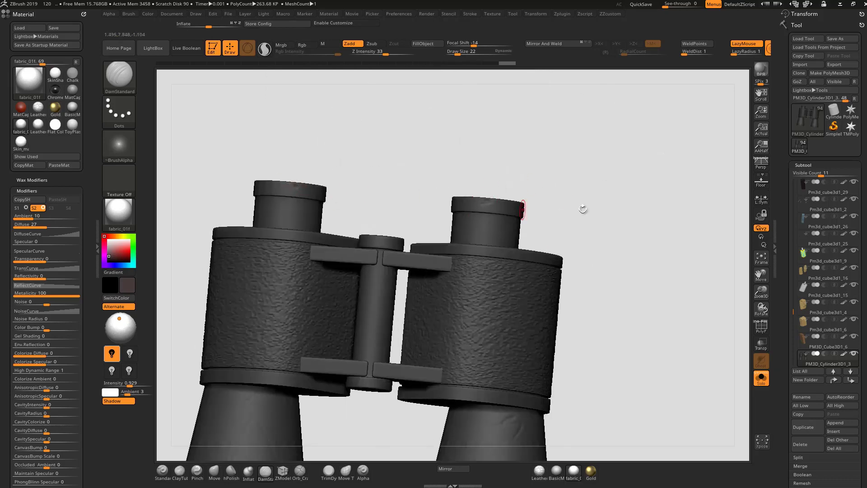
{"action": "key", "text": "f"}
{"action": "left_click_drag", "start_coordinate": [581, 167], "coordinate": [559, 247]}
{"action": "left_click_drag", "start_coordinate": [317, 391], "coordinate": [298, 399], "text": "alt"}
Copy the BasicMaterial settings and paste them over the SilverFoilBright material to create a spare copy for plastic
{"action": "left_click", "coordinate": [119, 214]}
{"action": "left_click_drag", "start_coordinate": [122, 131], "coordinate": [398, 290]}
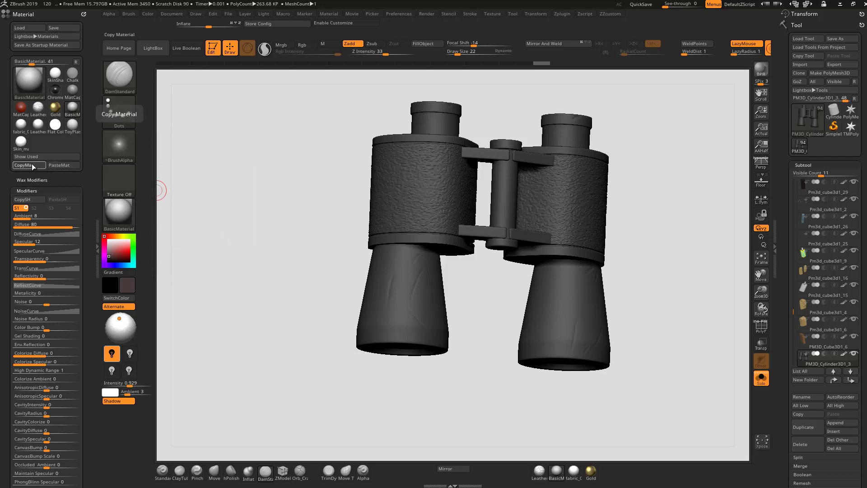
{"action": "left_click", "coordinate": [539, 472]}
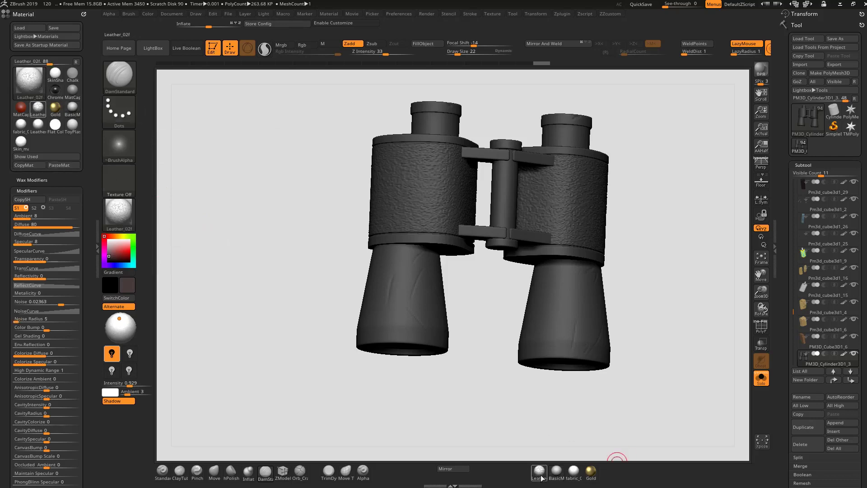
{"action": "left_click", "coordinate": [558, 472]}
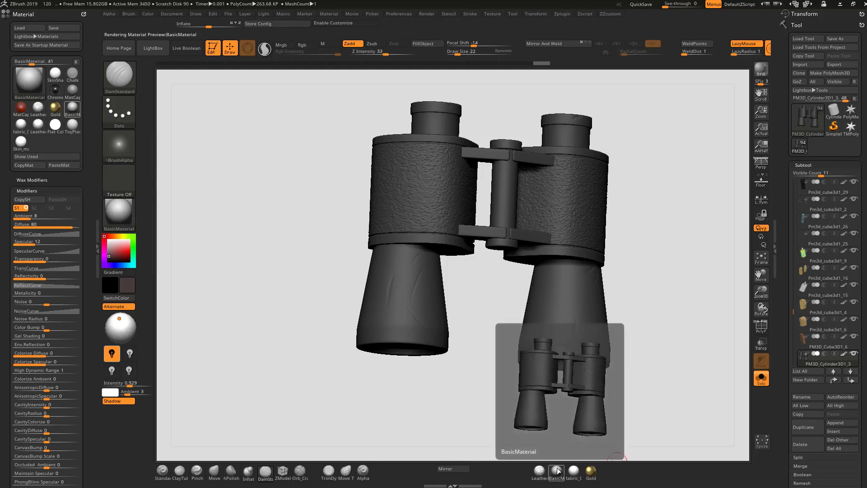
{"action": "left_click", "coordinate": [558, 472]}
{"action": "left_click", "coordinate": [560, 471]}
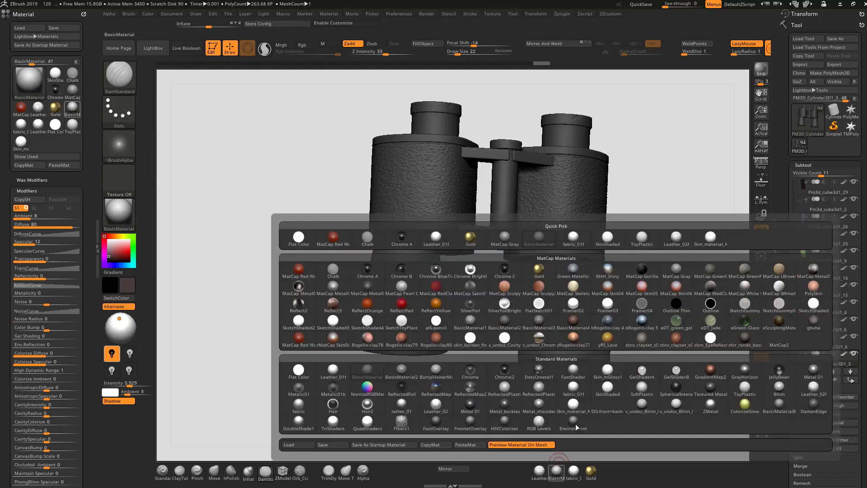
{"action": "left_click", "coordinate": [505, 303]}
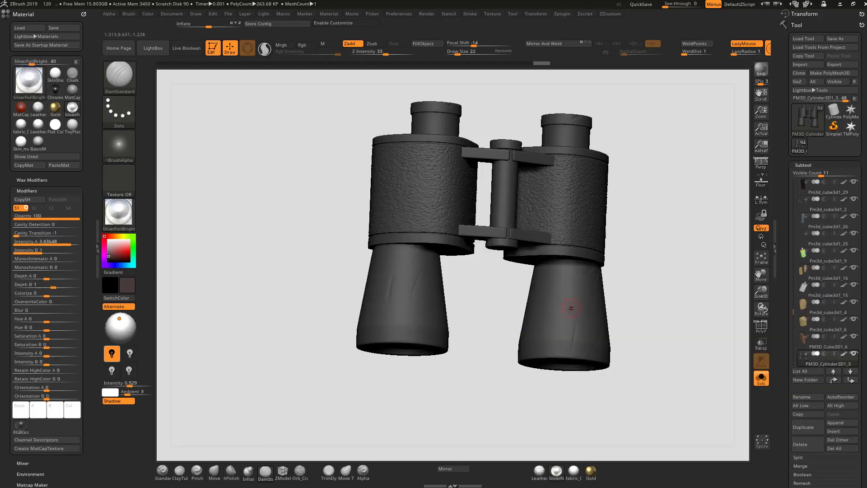
{"action": "left_click", "coordinate": [62, 164]}
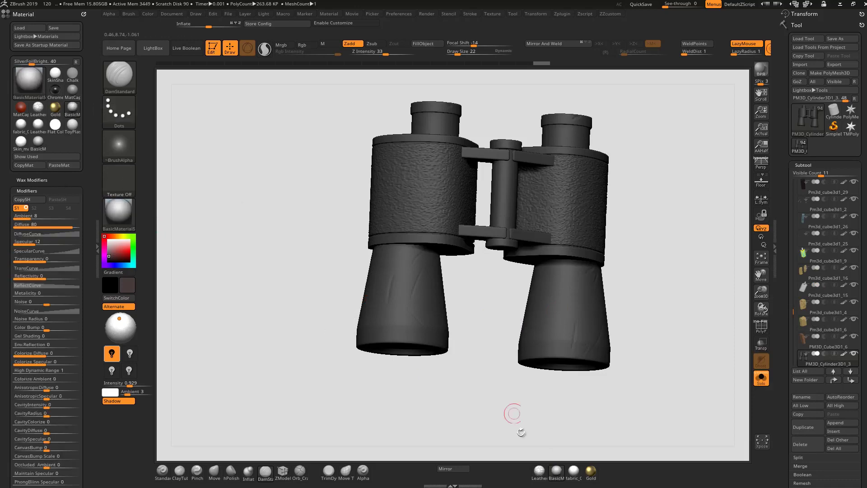
Save the copied basic material as Plastic_01f in the ZMaterials folder
{"action": "left_click", "coordinate": [560, 472]}
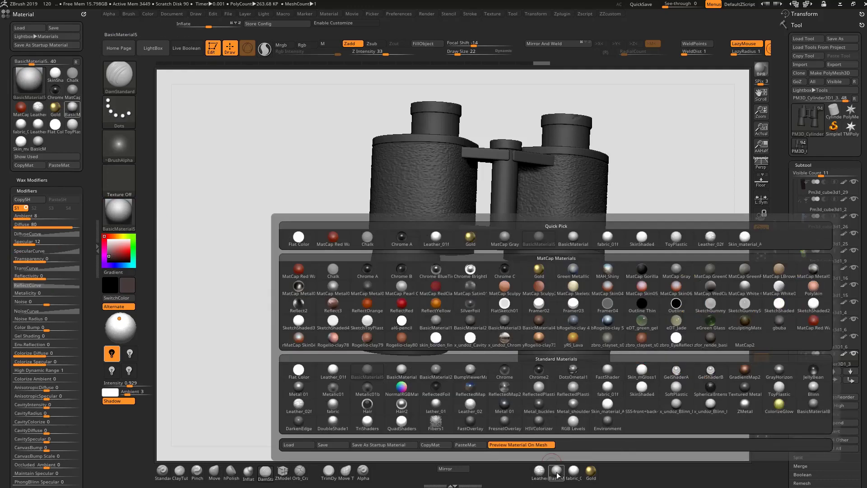
{"action": "left_click", "coordinate": [346, 445]}
{"action": "type", "text": "pl"}
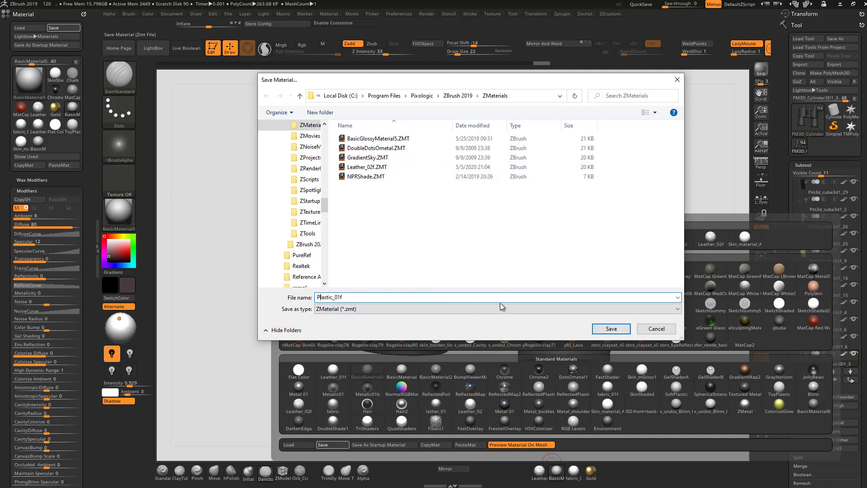
{"action": "left_click", "coordinate": [610, 328]}
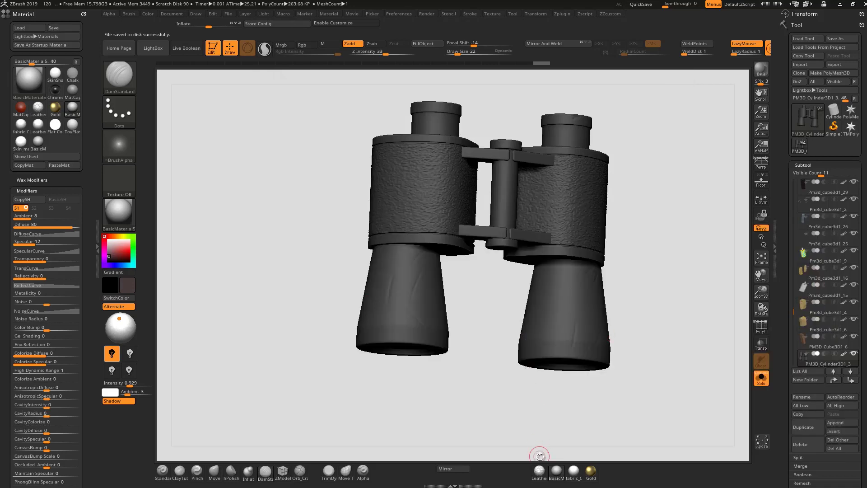
{"action": "left_click", "coordinate": [557, 470]}
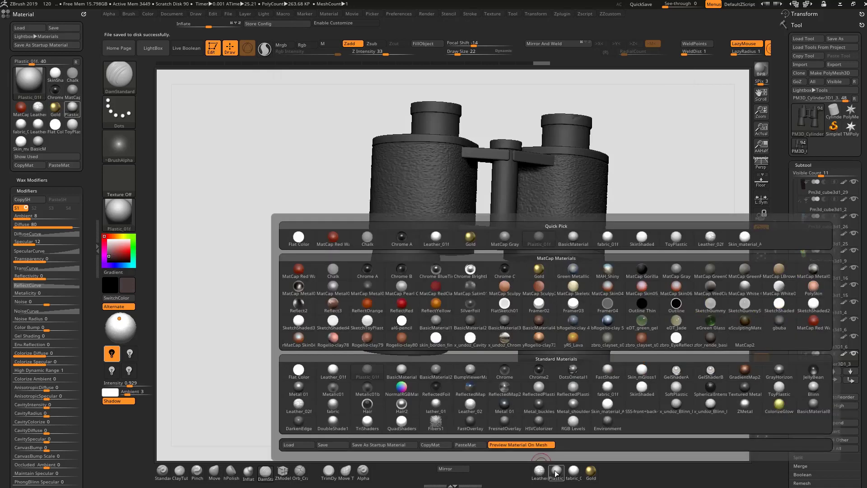
{"action": "left_click", "coordinate": [332, 444]}
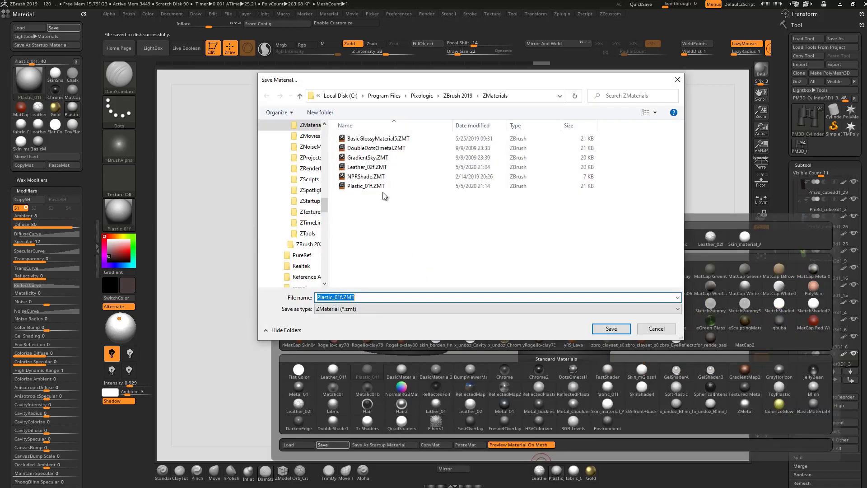
{"action": "left_click", "coordinate": [408, 167]}
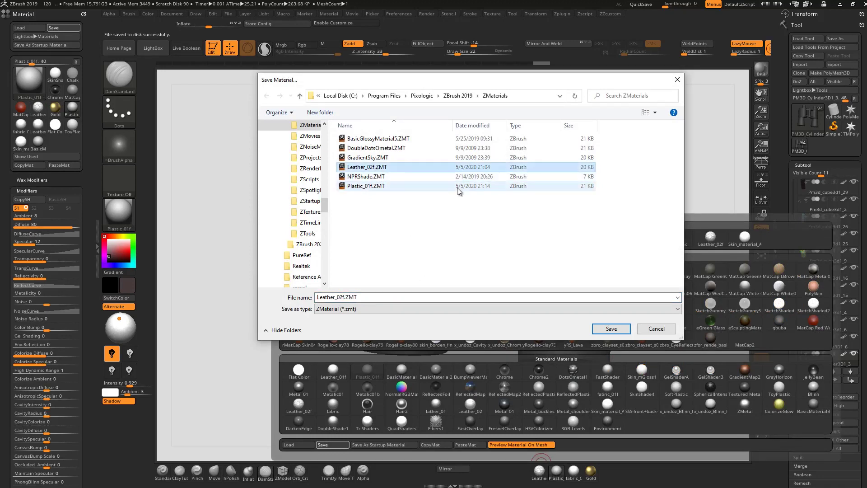
{"action": "left_click", "coordinate": [399, 186]}
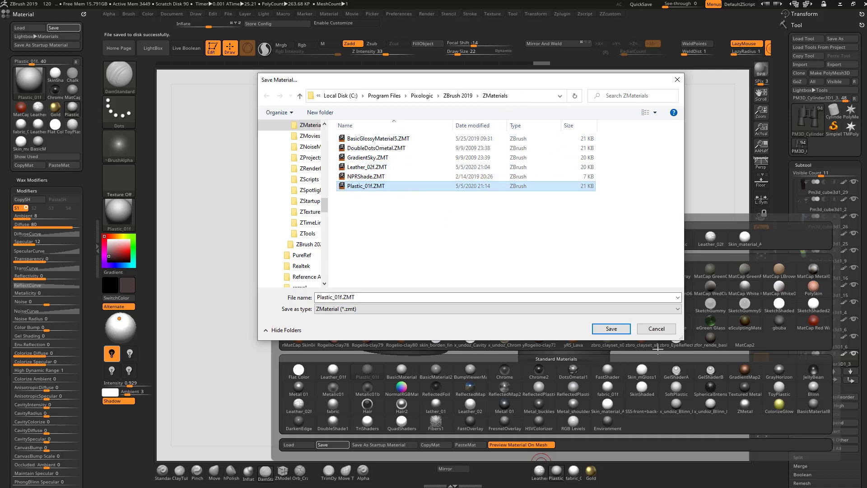
{"action": "left_click", "coordinate": [656, 329]}
Set the Plastic_01f material's Noise to 0.2942 and Noise Radius to 34, and fill the binoculars with the material only
{"action": "left_click_drag", "start_coordinate": [629, 261], "coordinate": [587, 247], "text": "alt"}
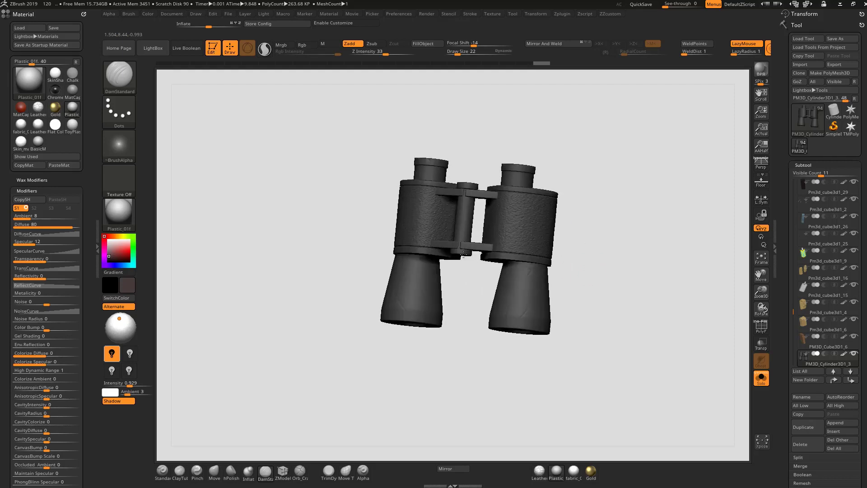
{"action": "left_click_drag", "start_coordinate": [46, 302], "coordinate": [48, 309]}
{"action": "left_click", "coordinate": [36, 319]}
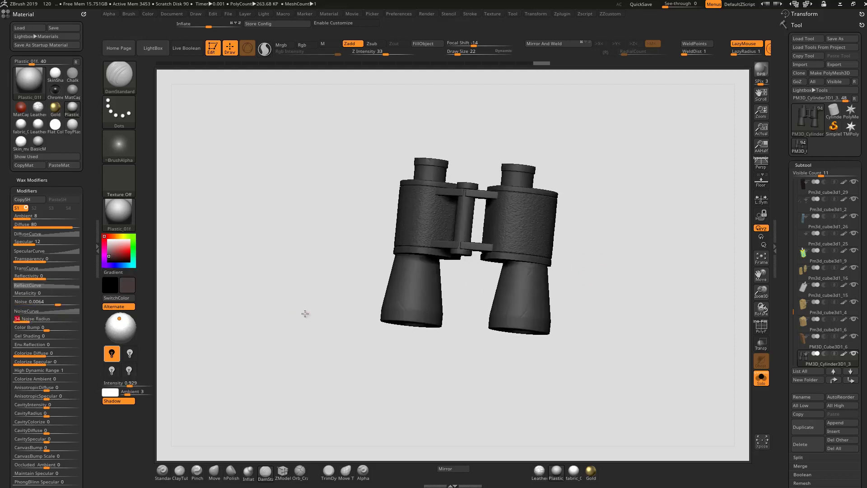
{"action": "left_click_drag", "start_coordinate": [302, 309], "coordinate": [164, 323], "text": "alt"}
{"action": "left_click_drag", "start_coordinate": [58, 302], "coordinate": [70, 304]}
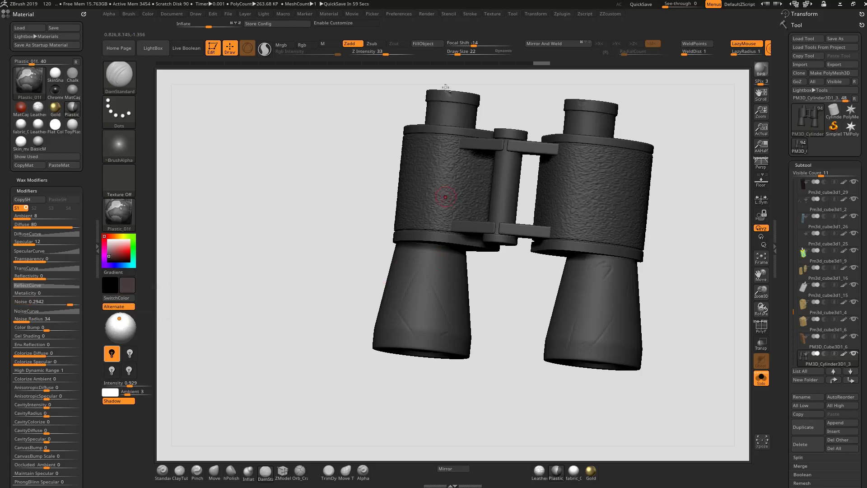
{"action": "left_click", "coordinate": [330, 43]}
{"action": "left_click", "coordinate": [425, 45]}
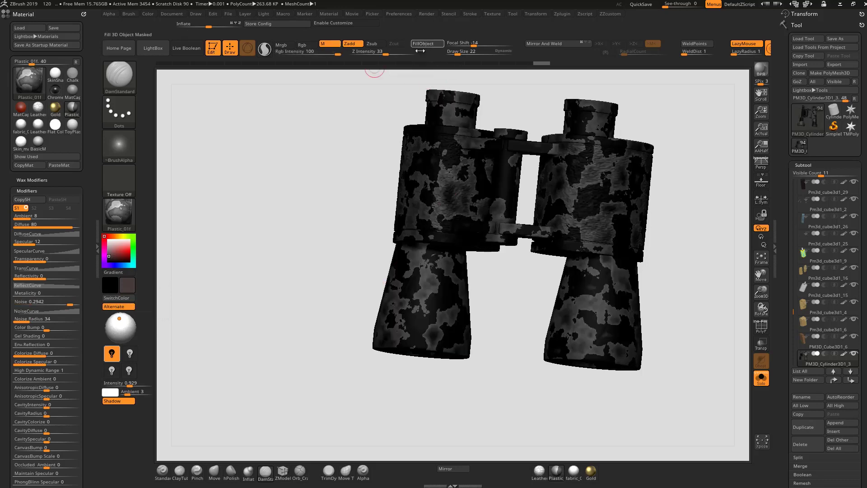
Refine the Plastic_01f surface grain with Noise 0.0117, Noise Radius 2 and Color Bump 3.63559
{"action": "left_click_drag", "start_coordinate": [69, 302], "coordinate": [58, 327]}
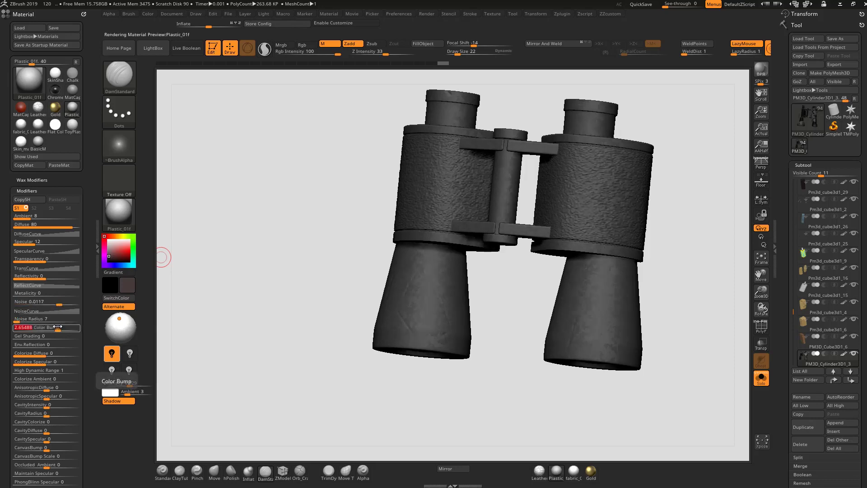
{"action": "left_click_drag", "start_coordinate": [238, 250], "coordinate": [244, 269], "text": "alt"}
{"action": "left_click_drag", "start_coordinate": [58, 327], "coordinate": [60, 304]}
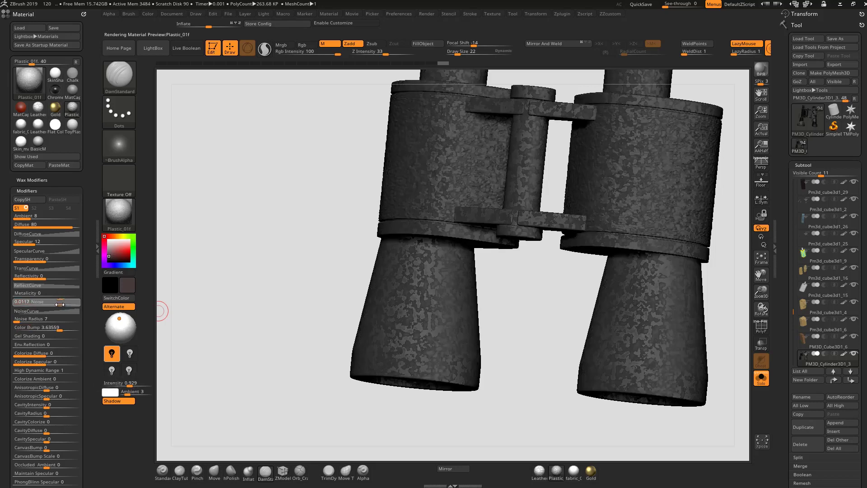
{"action": "left_click", "coordinate": [61, 303]}
{"action": "left_click_drag", "start_coordinate": [244, 267], "coordinate": [221, 200], "text": "alt"}
{"action": "left_click_drag", "start_coordinate": [288, 201], "coordinate": [296, 251], "text": "shift"}
{"action": "left_click_drag", "start_coordinate": [296, 250], "coordinate": [289, 325], "text": "alt"}
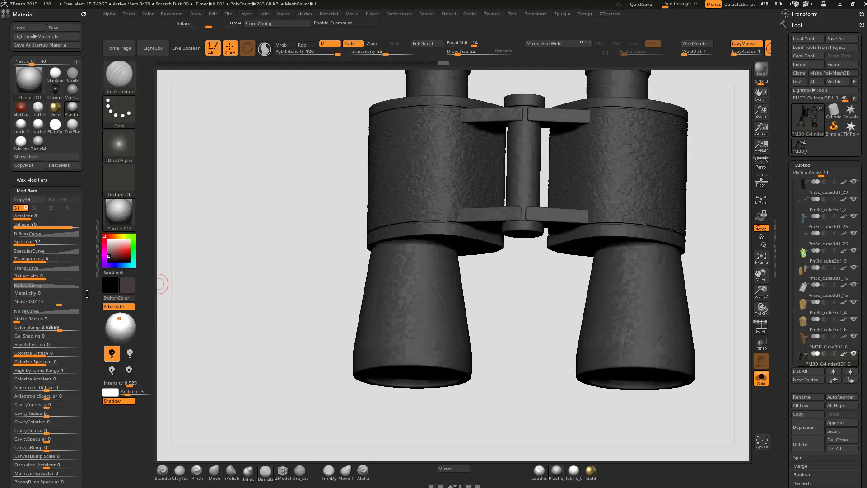
{"action": "left_click", "coordinate": [18, 319]}
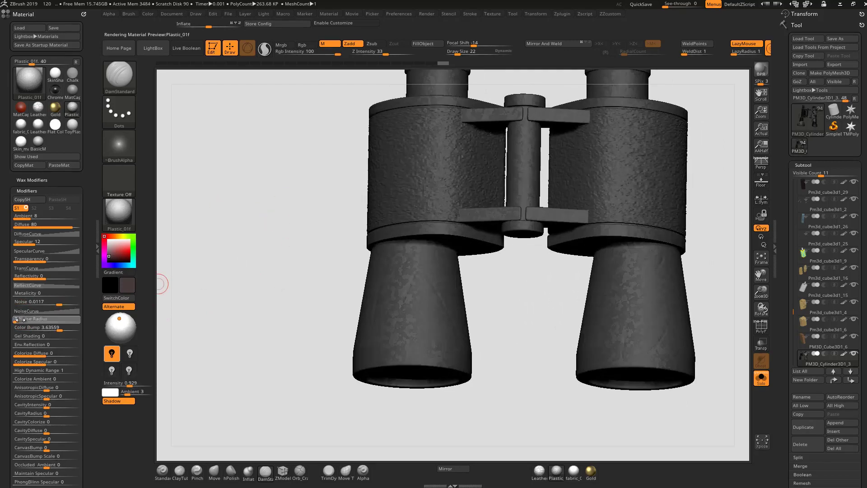
{"action": "left_click_drag", "start_coordinate": [277, 243], "coordinate": [465, 390], "text": "alt"}
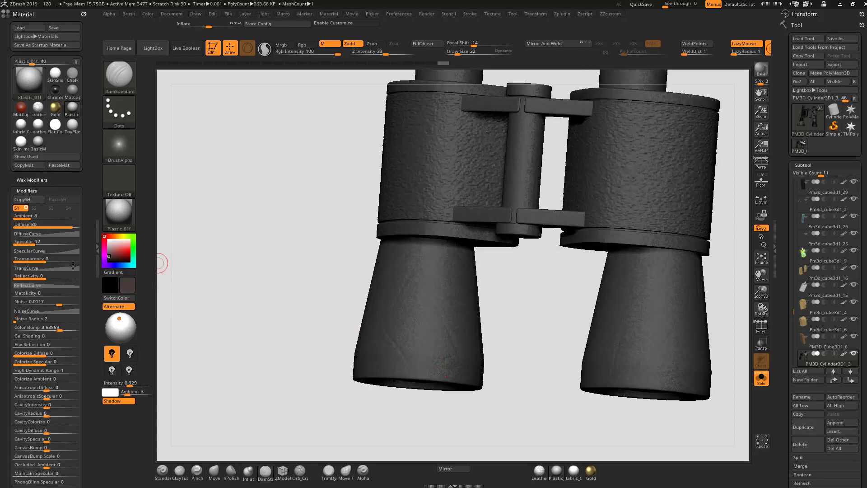
Set the Plastic_01f material's Specular to 8, Ambient to 20 and Diffuse to 70
{"action": "left_click_drag", "start_coordinate": [35, 244], "coordinate": [43, 223]}
{"action": "left_click", "coordinate": [72, 227]}
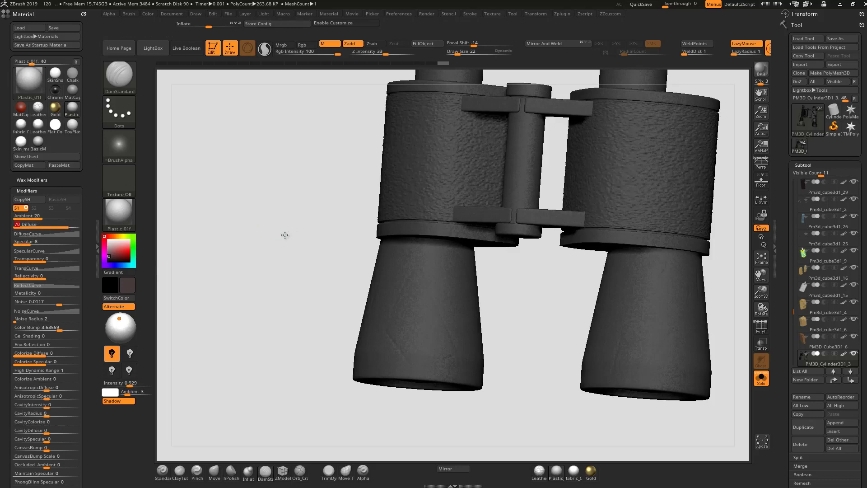
{"action": "left_click_drag", "start_coordinate": [286, 235], "coordinate": [448, 429]}
Save the adjusted material as Plastic_01f.ZMT in the Female_hunter_course folder on the Desktop
{"action": "left_click", "coordinate": [556, 471]}
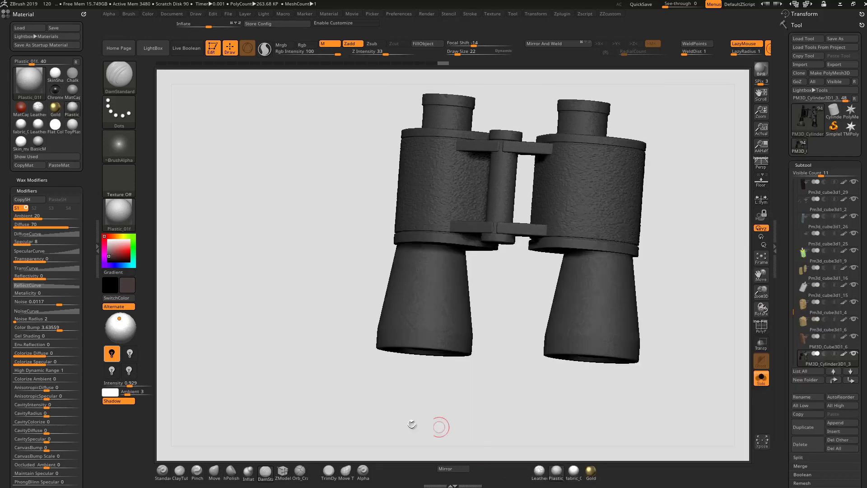
{"action": "left_click", "coordinate": [537, 471]}
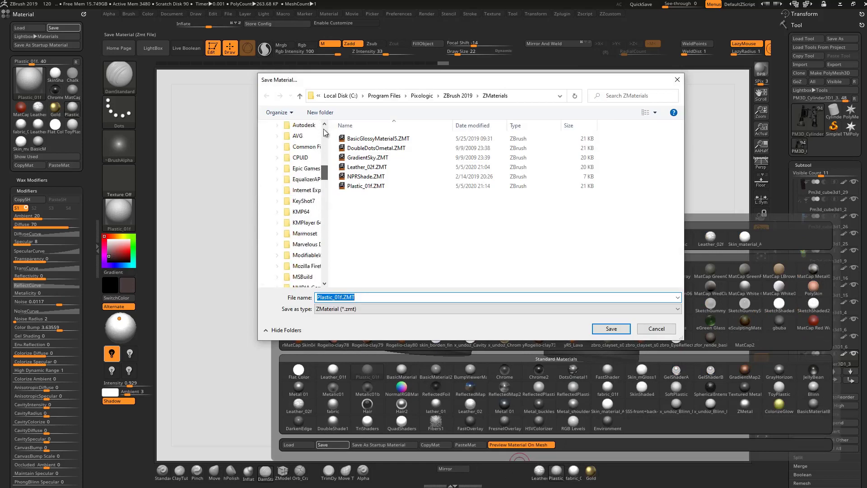
{"action": "left_click", "coordinate": [296, 194]}
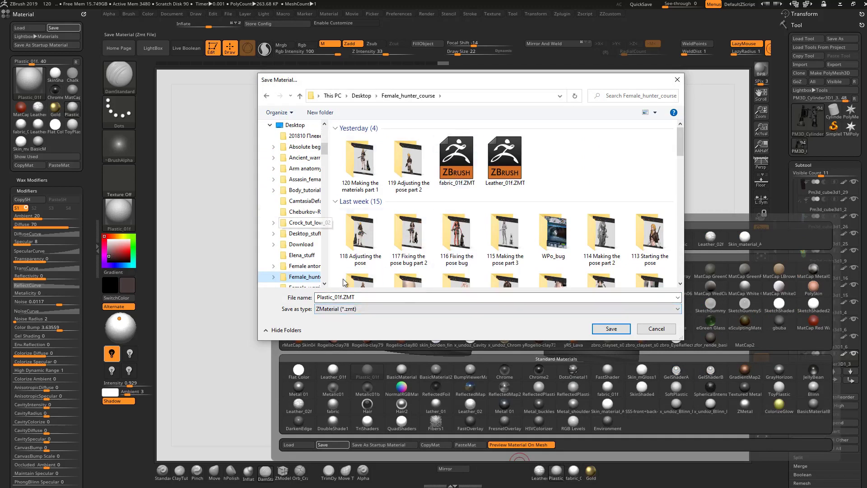
{"action": "left_click", "coordinate": [614, 327]}
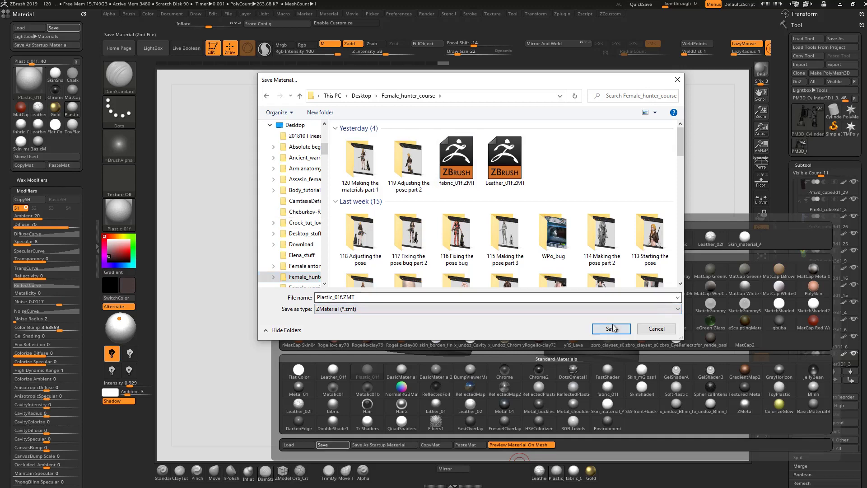
Save the Leather_02f material as Leather_02f.ZMT in the Female_hunter_course folder on the Desktop
{"action": "mouse_move", "coordinate": [539, 475]}
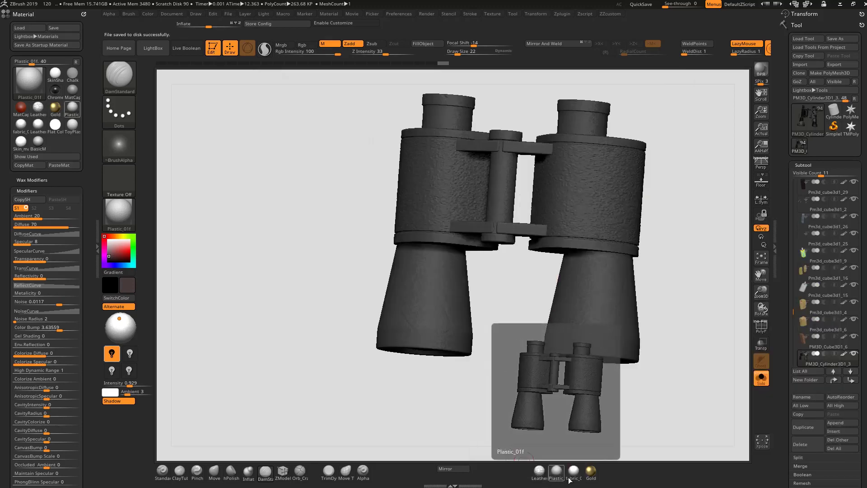
{"action": "left_click", "coordinate": [540, 477]}
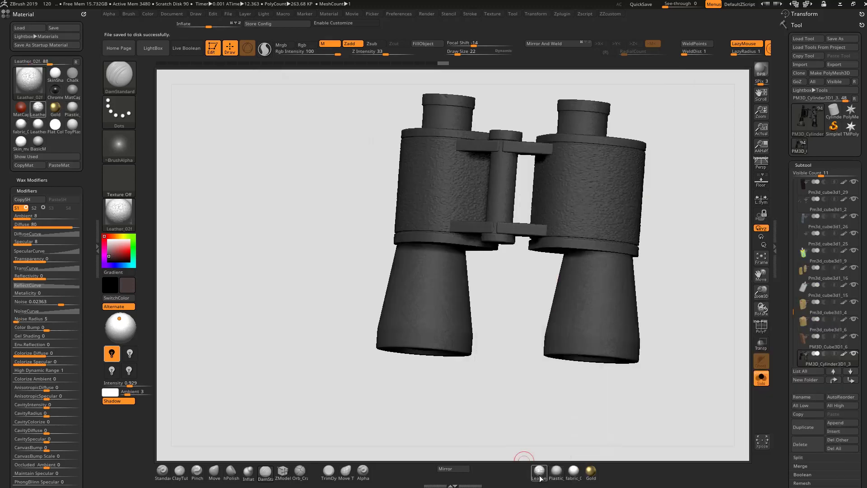
{"action": "left_click", "coordinate": [539, 477]}
{"action": "left_click", "coordinate": [539, 474]}
{"action": "left_click", "coordinate": [323, 445]}
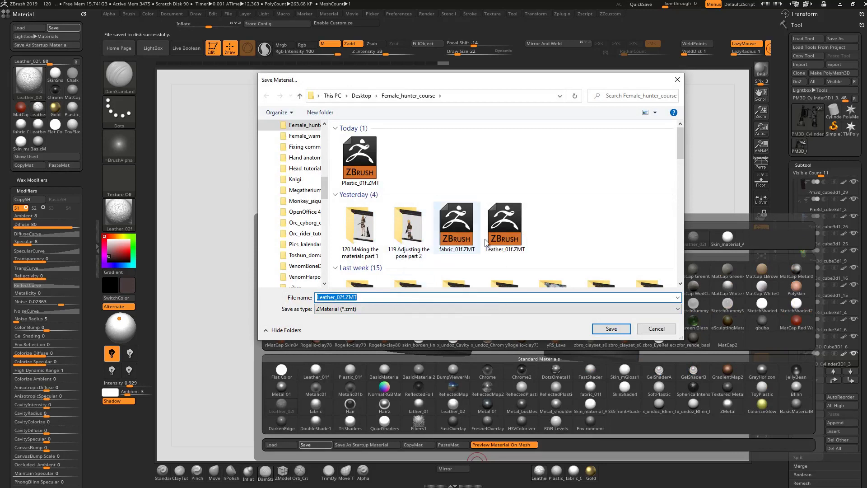
{"action": "left_click", "coordinate": [611, 329]}
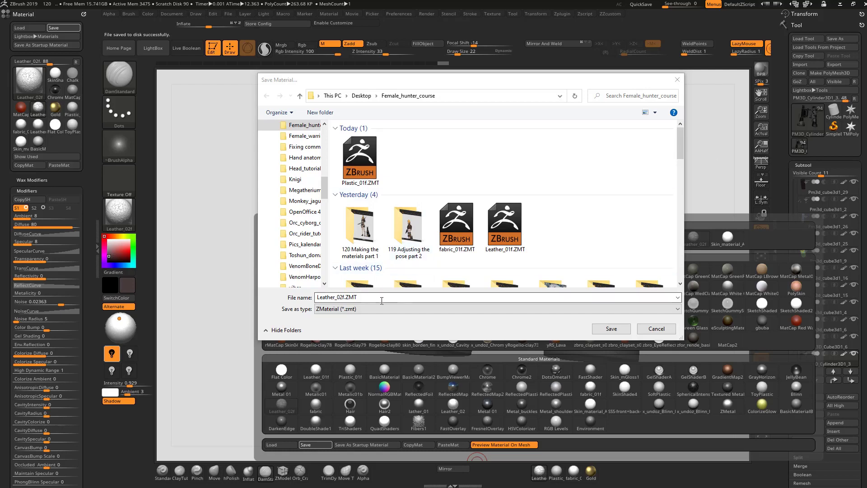
{"action": "left_click", "coordinate": [612, 329]}
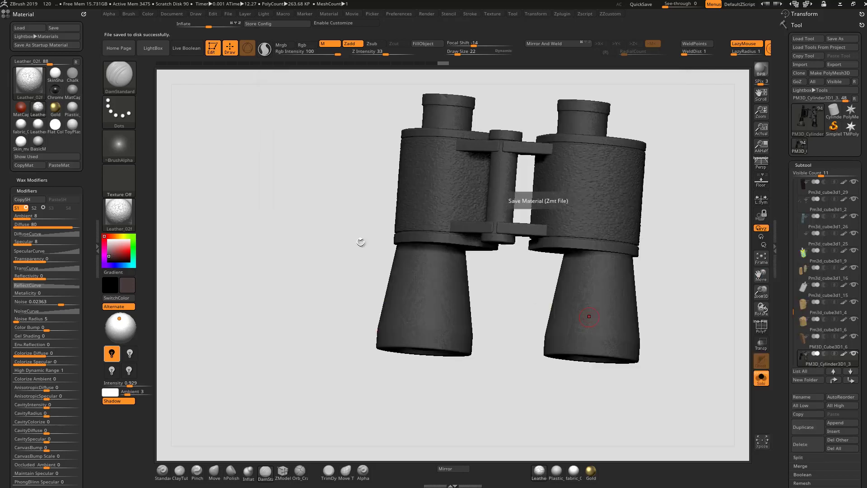
Leave the binoculars' isolated view, select the thigh-strap buckles and isolate them
{"action": "left_click_drag", "start_coordinate": [294, 240], "coordinate": [295, 232]}
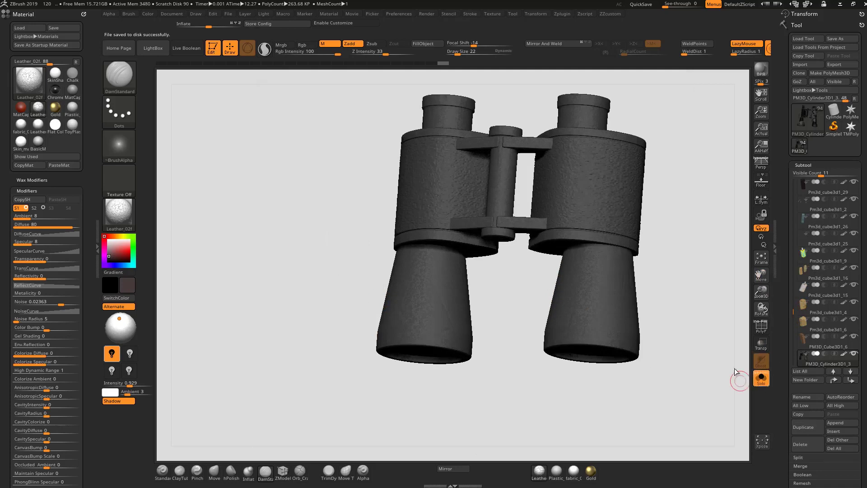
{"action": "left_click", "coordinate": [759, 380]}
{"action": "right_click_drag", "start_coordinate": [503, 269], "coordinate": [448, 280], "text": "ctrl"}
{"action": "left_click", "coordinate": [360, 269], "text": "alt"}
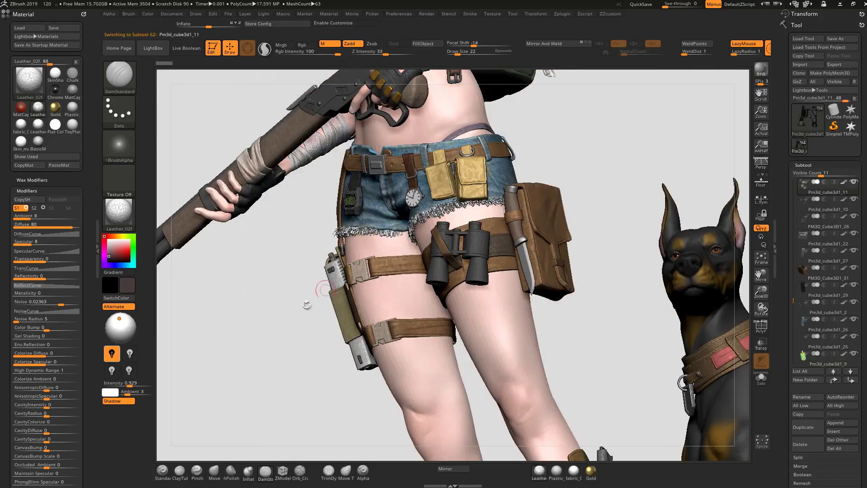
{"action": "right_click_drag", "start_coordinate": [307, 314], "coordinate": [730, 368]}
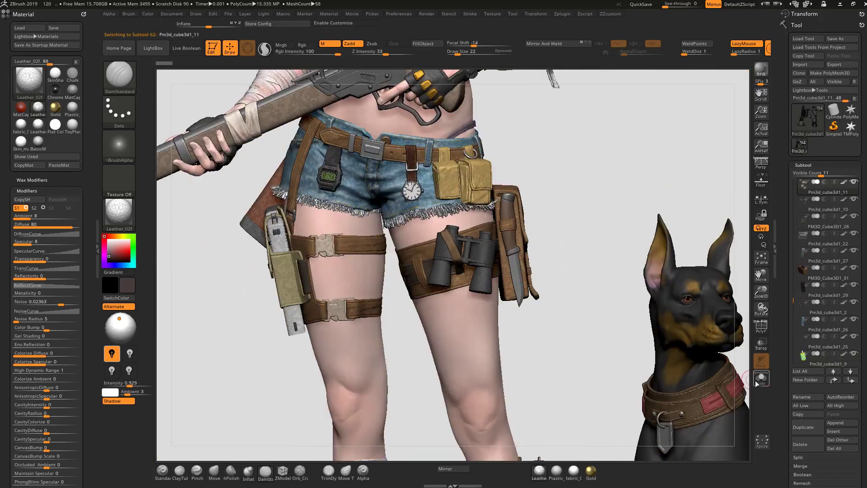
{"action": "left_click", "coordinate": [759, 382]}
Fill the isolated thigh-strap buckles with the Leather_02f material and inspect them from several angles
{"action": "right_click_drag", "start_coordinate": [493, 97], "coordinate": [420, 75]}
{"action": "left_click", "coordinate": [429, 45]}
{"action": "right_click_drag", "start_coordinate": [464, 166], "coordinate": [589, 179], "text": "alt"}
{"action": "right_click_drag", "start_coordinate": [591, 246], "coordinate": [590, 238]}
{"action": "right_click_drag", "start_coordinate": [615, 269], "coordinate": [168, 256]}
{"action": "right_click_drag", "start_coordinate": [227, 267], "coordinate": [292, 309]}
Fill the thigh-strap buckles with the Plastic_01f material and bring the rest of the model back into view
{"action": "left_click", "coordinate": [556, 470]}
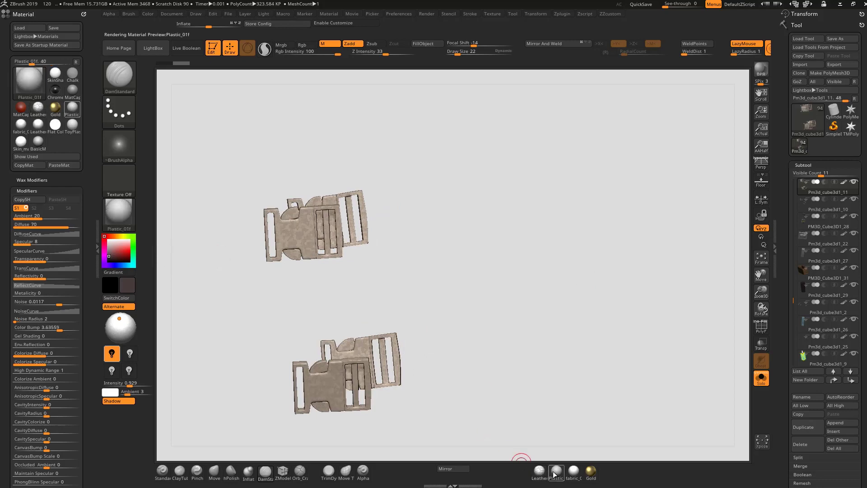
{"action": "left_click", "coordinate": [433, 44]}
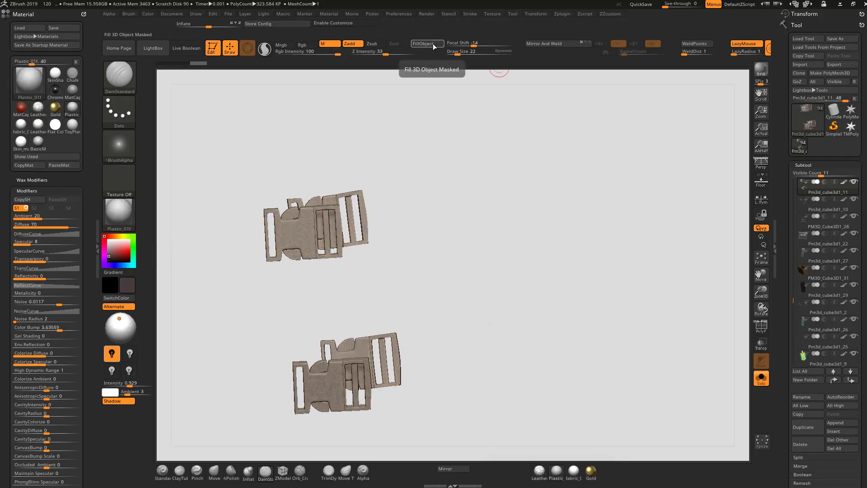
{"action": "right_click_drag", "start_coordinate": [442, 164], "coordinate": [667, 249], "text": "ctrl"}
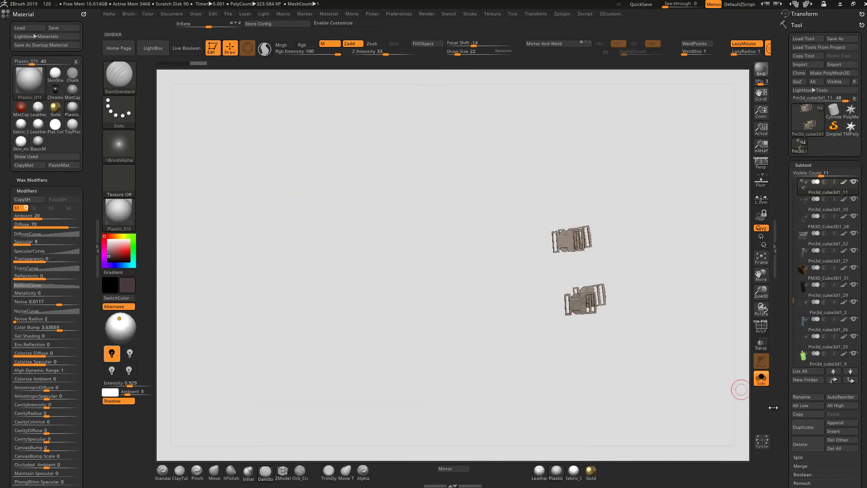
{"action": "left_click", "coordinate": [762, 378]}
Select the denim shorts subtool and subdivide its geometry once
{"action": "right_click_drag", "start_coordinate": [394, 301], "coordinate": [363, 301], "text": "alt"}
{"action": "mouse_move", "coordinate": [363, 300]}
{"action": "left_mouse_down"}
{"action": "mouse_move", "coordinate": [338, 297]}
{"action": "mouse_move", "coordinate": [358, 305]}
{"action": "left_mouse_up"}
{"action": "right_click_drag", "start_coordinate": [396, 356], "coordinate": [462, 214], "text": "ctrl"}
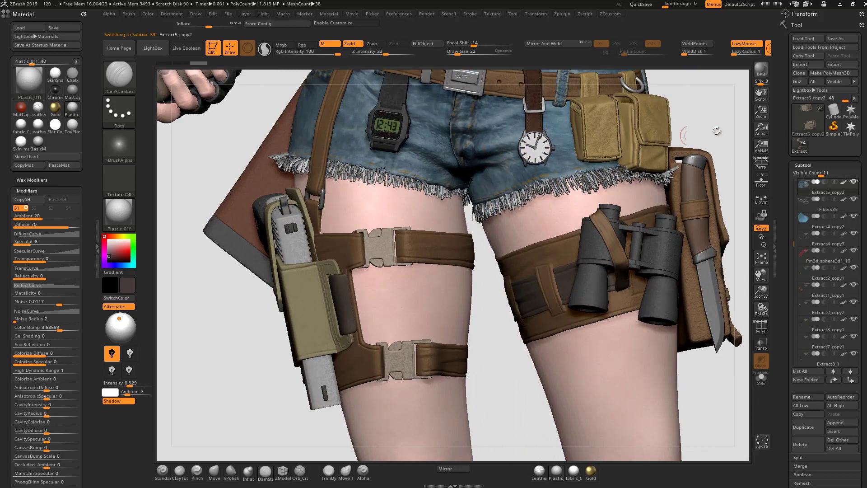
{"action": "right_click_drag", "start_coordinate": [715, 178], "coordinate": [660, 185], "text": "ctrl"}
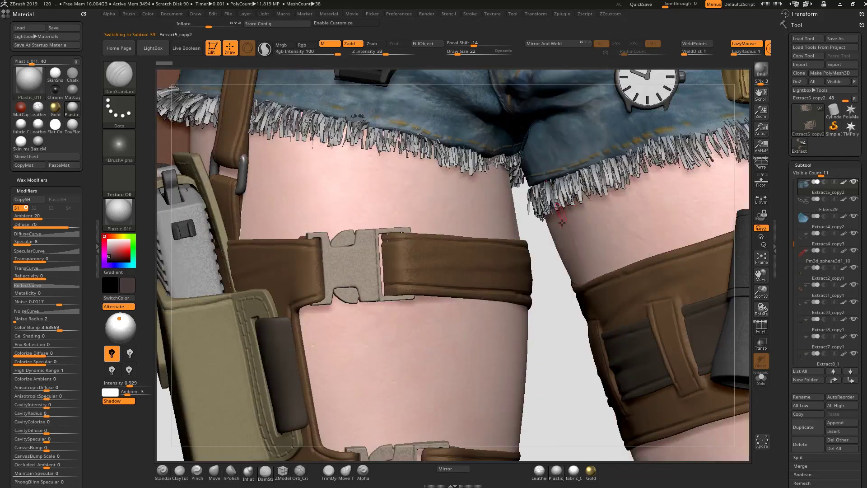
{"action": "right_click_drag", "start_coordinate": [561, 305], "coordinate": [539, 261], "text": "alt"}
{"action": "key", "text": "ctrl+d"}
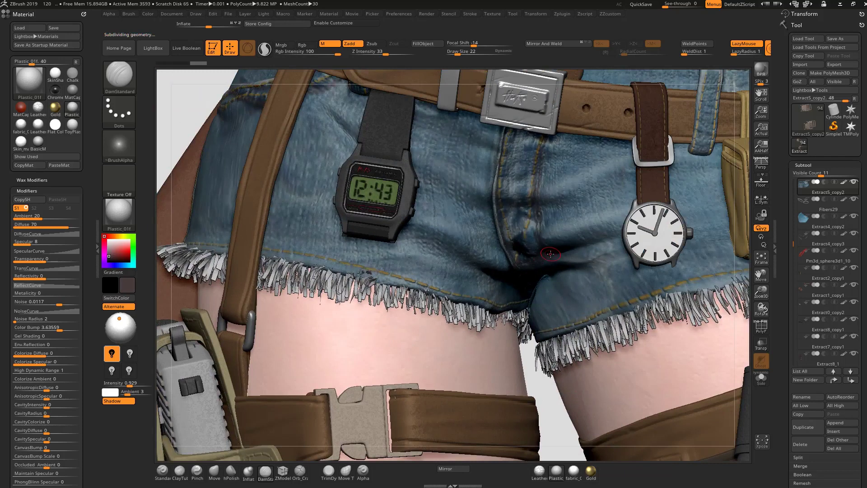
Check the shorts' paint with the Flat Color material, and fill them with the fabric_01f material
{"action": "right_click_drag", "start_coordinate": [501, 361], "coordinate": [493, 290], "text": "ctrl"}
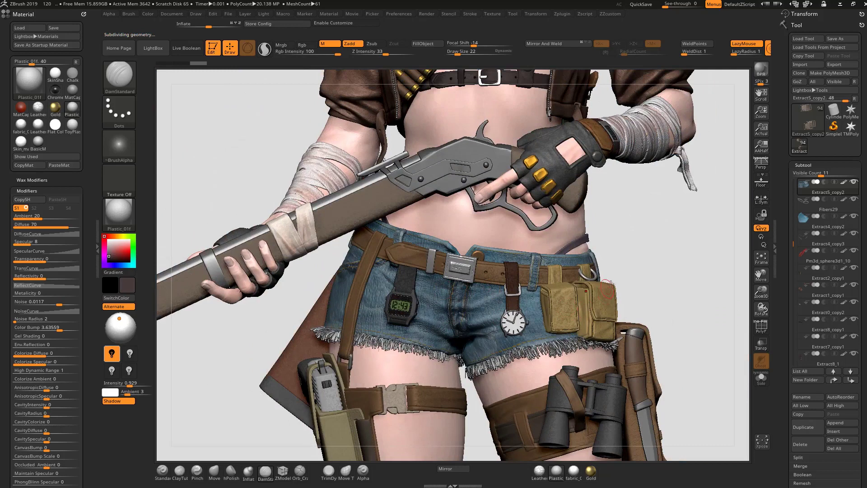
{"action": "right_click_drag", "start_coordinate": [607, 259], "coordinate": [501, 263]}
{"action": "right_click_drag", "start_coordinate": [639, 290], "coordinate": [639, 289]}
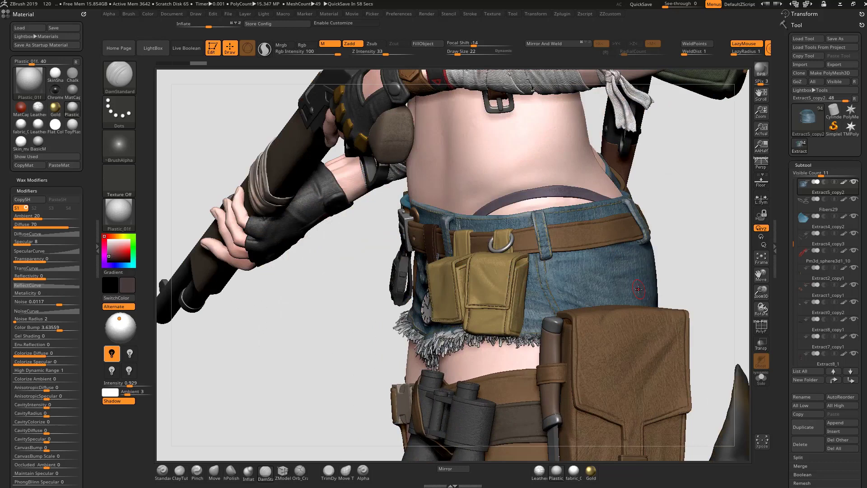
{"action": "right_click_drag", "start_coordinate": [678, 243], "coordinate": [467, 260], "text": "alt"}
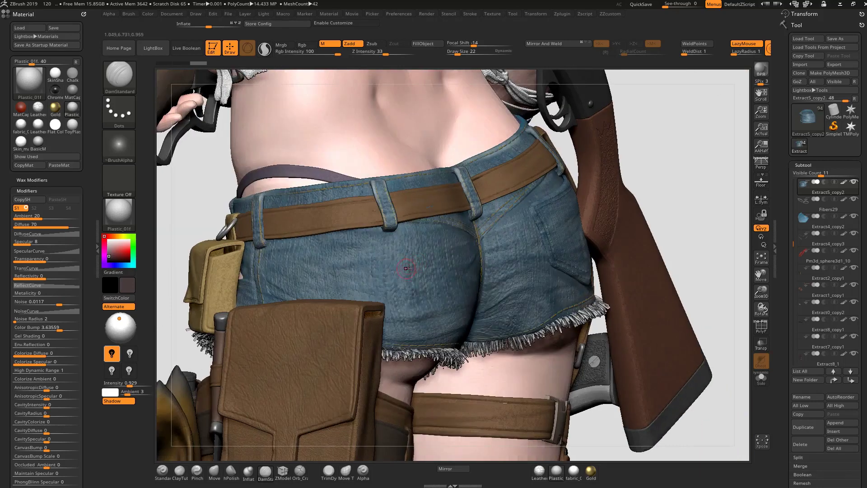
{"action": "left_click", "coordinate": [54, 124]}
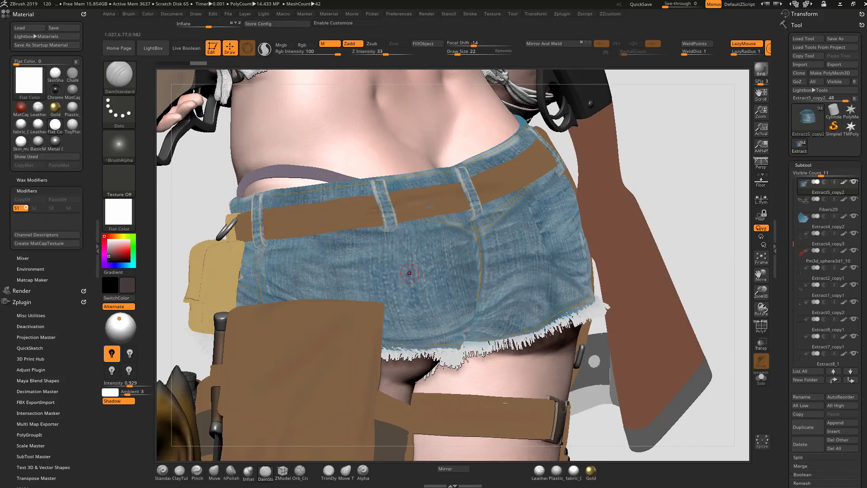
{"action": "left_click", "coordinate": [573, 472]}
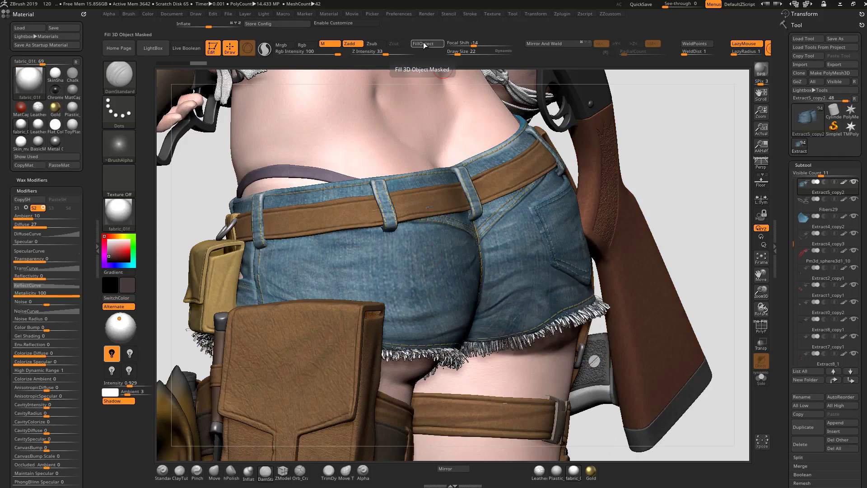
Raise the fabric_01f material's Color Bump to 11.30821, checking the denim weave and stitching close up
{"action": "mouse_move", "coordinate": [677, 192]}
{"action": "left_mouse_down", "text": "alt"}
{"action": "mouse_move", "coordinate": [630, 189]}
{"action": "mouse_move", "coordinate": [677, 187]}
{"action": "left_mouse_up", "text": "alt"}
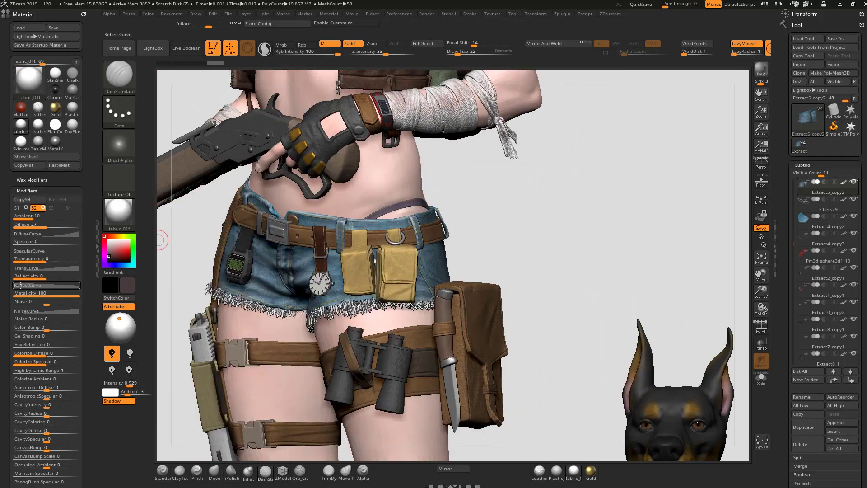
{"action": "left_click_drag", "start_coordinate": [50, 331], "coordinate": [66, 330]}
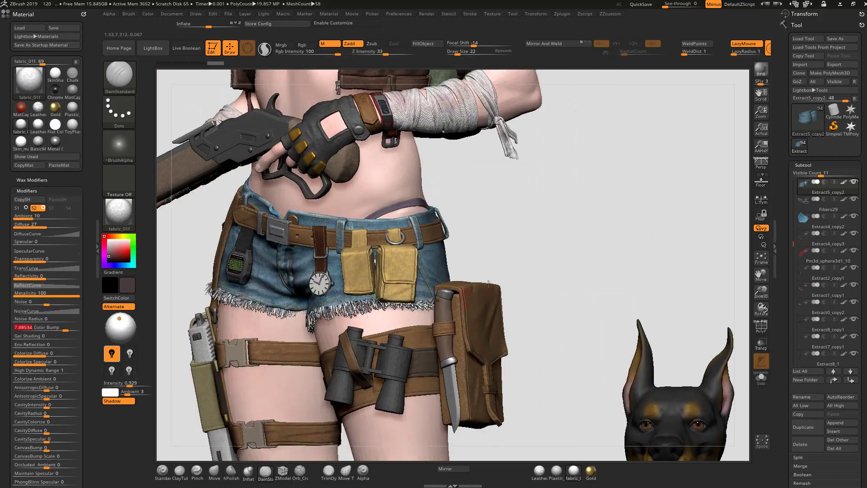
{"action": "left_click_drag", "start_coordinate": [542, 382], "coordinate": [536, 316], "text": "alt"}
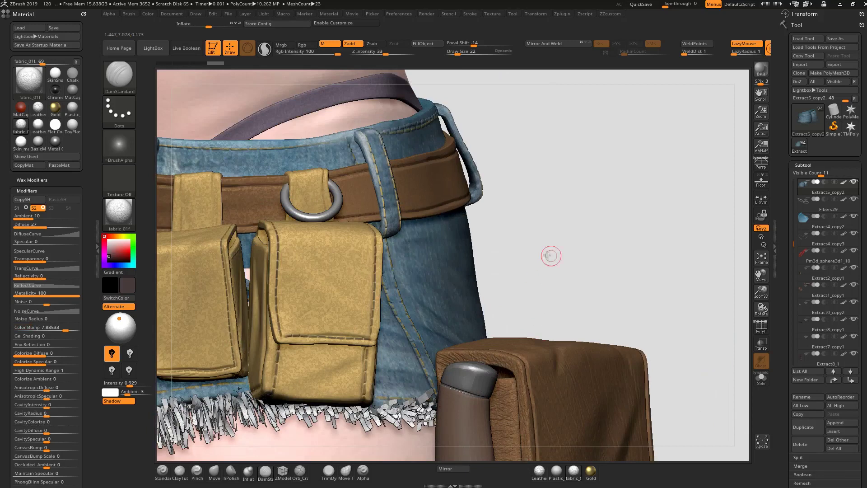
{"action": "left_click_drag", "start_coordinate": [543, 265], "coordinate": [514, 256]}
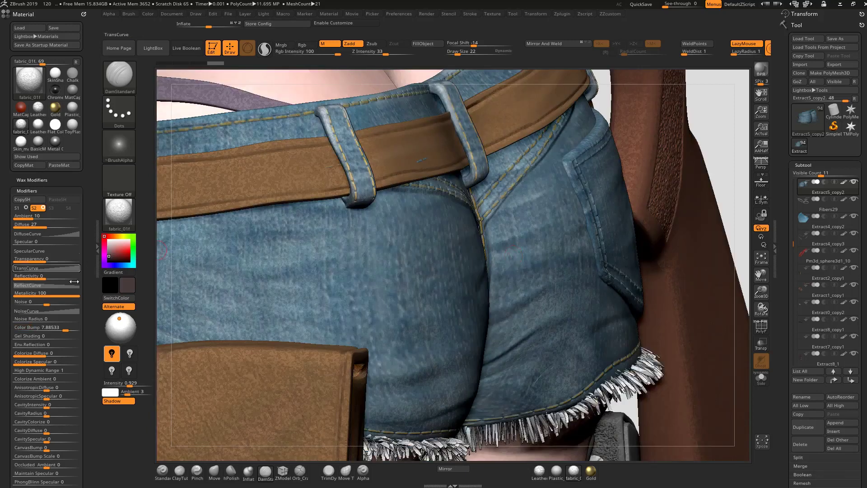
{"action": "left_click_drag", "start_coordinate": [67, 329], "coordinate": [70, 330]}
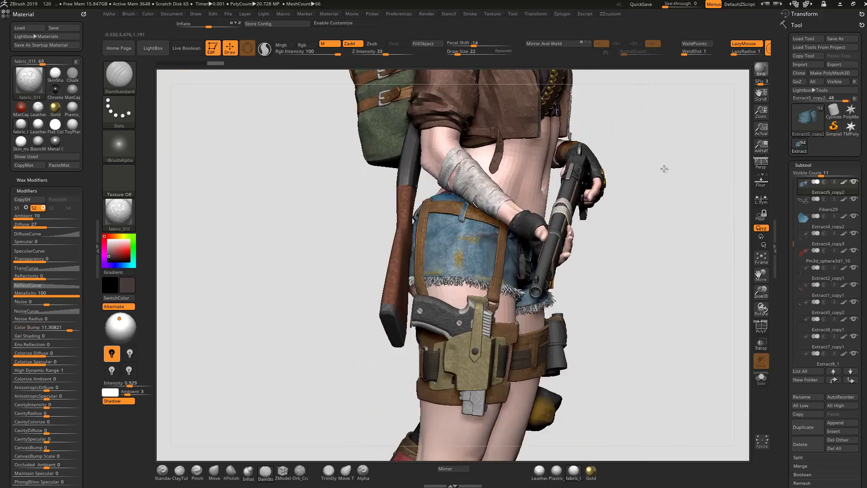
Examine the fabric bump on the shorts, pouches, straps and gun stocks from the front and back
{"action": "key", "text": "shift"}
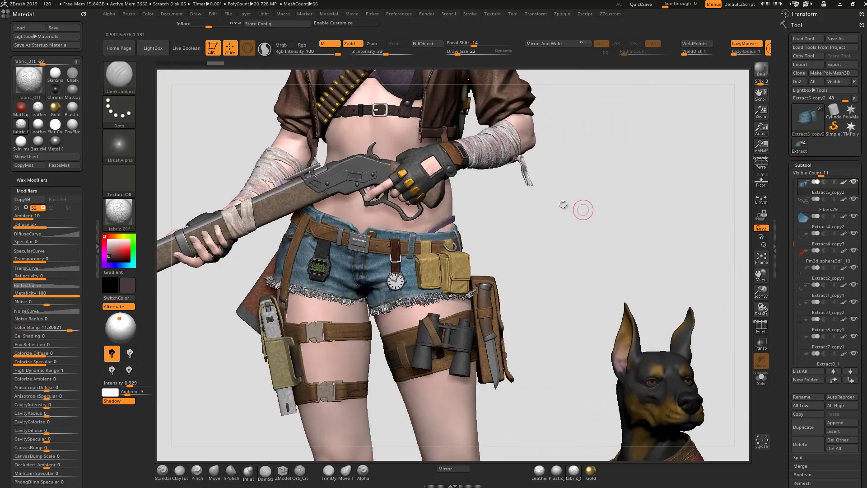
{"action": "left_click_drag", "start_coordinate": [606, 223], "coordinate": [588, 181], "text": "alt"}
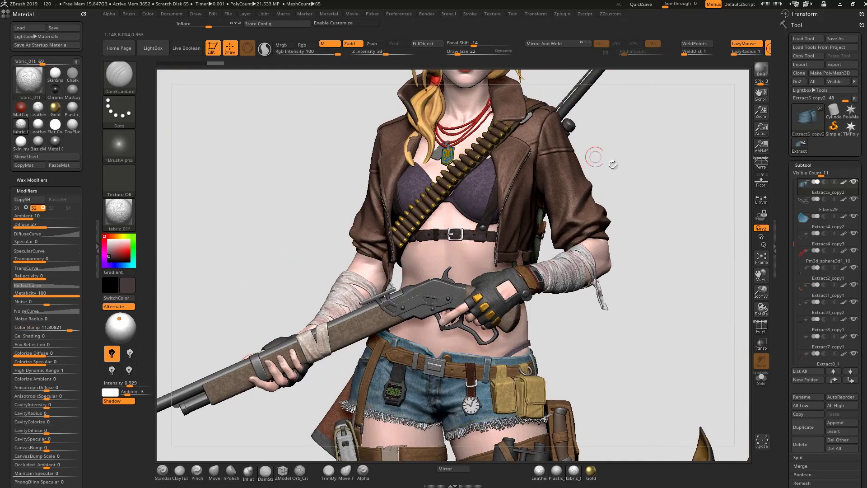
{"action": "left_click_drag", "start_coordinate": [619, 308], "coordinate": [560, 306]}
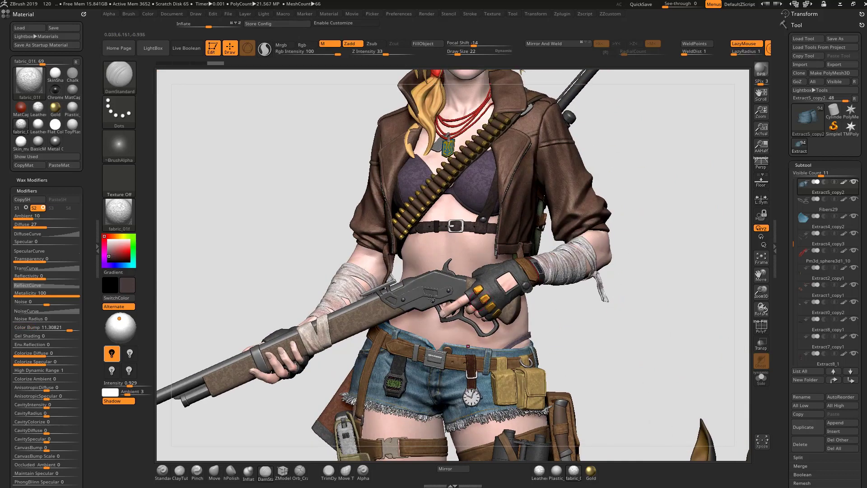
{"action": "left_click_drag", "start_coordinate": [305, 203], "coordinate": [304, 202]}
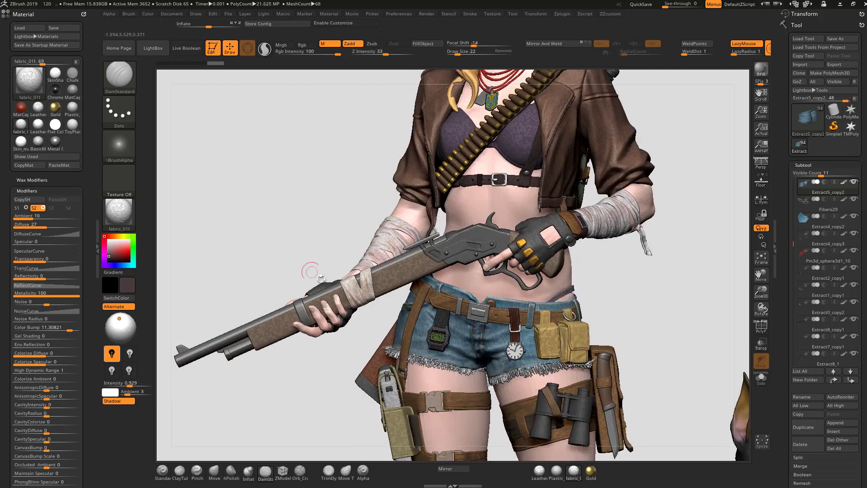
{"action": "left_click_drag", "start_coordinate": [352, 234], "coordinate": [358, 269]}
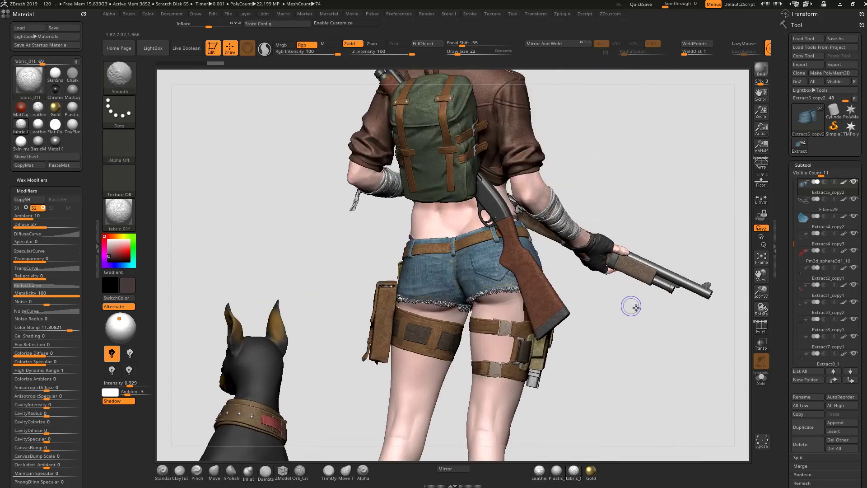
{"action": "scroll", "coordinate": [658, 300], "scroll_direction": "up", "scroll_amount": 5}
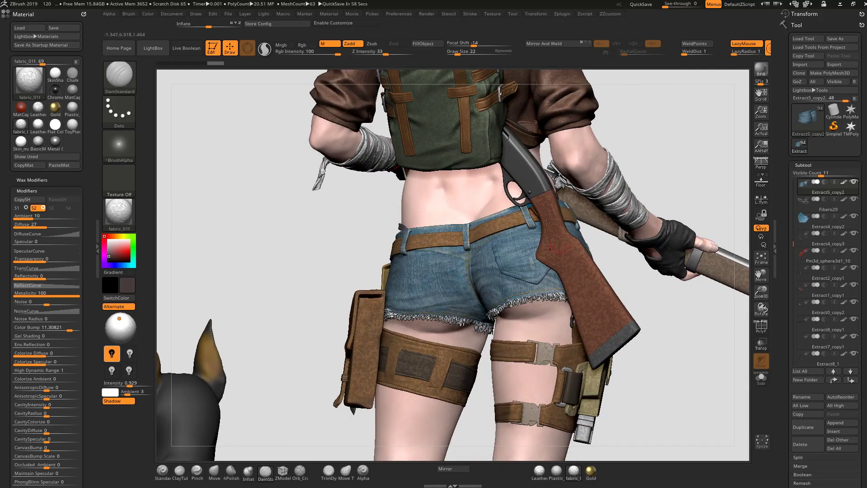
{"action": "left_click_drag", "start_coordinate": [671, 325], "coordinate": [640, 334], "text": "alt"}
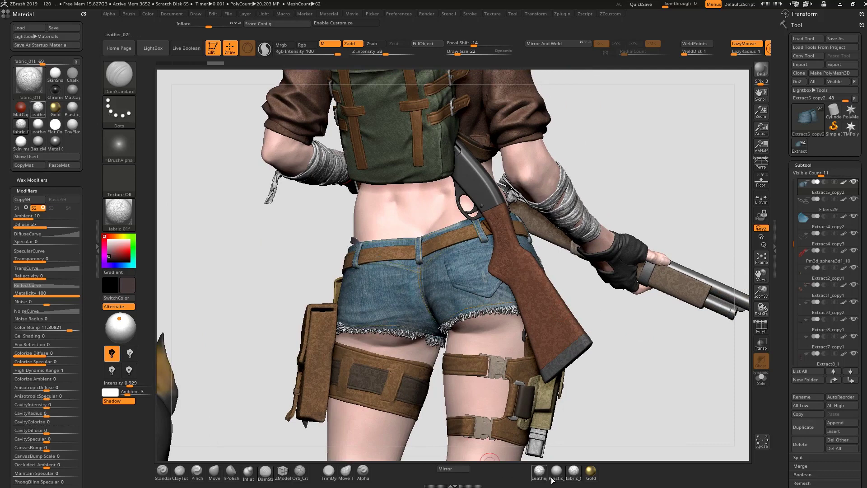
Copy the fabric_01f material and paste it into the BasicMaterial4 slot
{"action": "left_click", "coordinate": [567, 474]}
{"action": "left_click", "coordinate": [478, 295]}
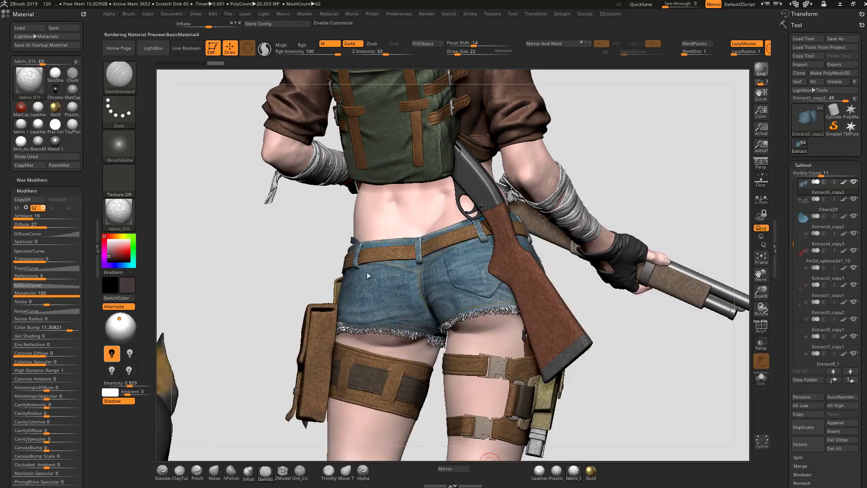
{"action": "left_click", "coordinate": [60, 164]}
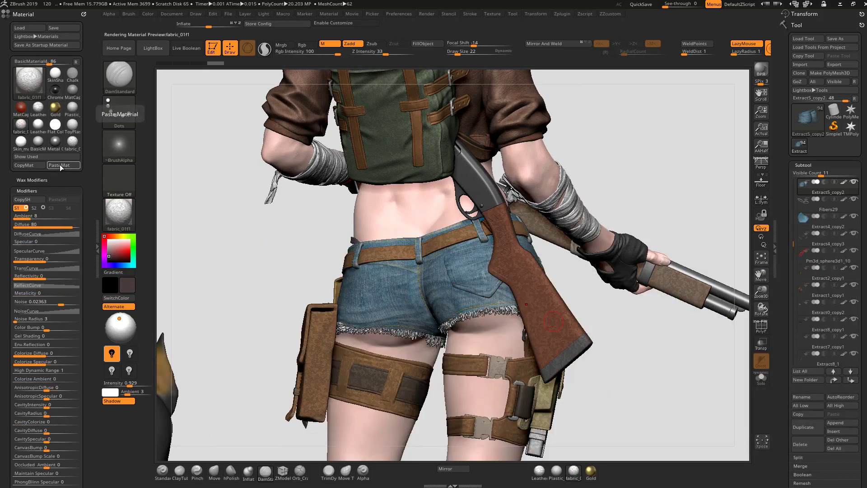
Solo the slung shotgun and isolate its wooden buttstock by hiding the other parts
{"action": "left_click", "coordinate": [762, 378]}
{"action": "left_click", "coordinate": [553, 297], "text": "ctrl+shift"}
{"action": "left_click_drag", "start_coordinate": [616, 274], "coordinate": [617, 308], "text": "alt"}
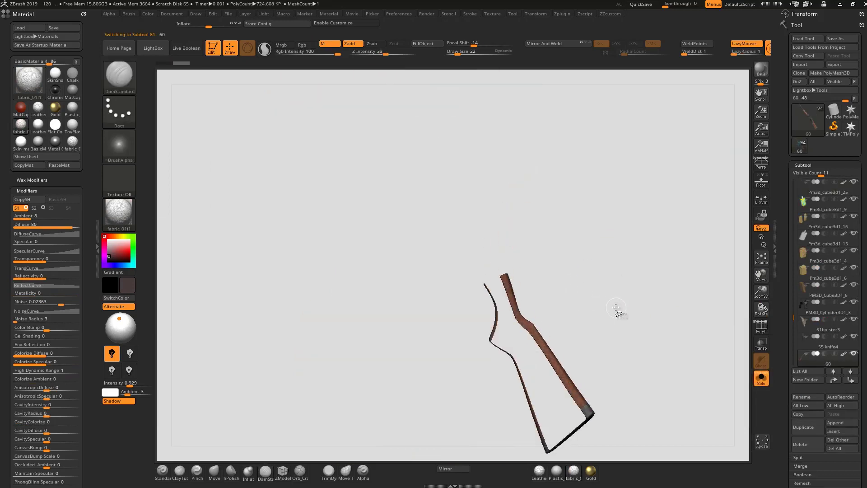
{"action": "key", "text": "ctrl+shift+a"}
{"action": "left_click_drag", "start_coordinate": [558, 223], "coordinate": [535, 255], "text": "alt"}
{"action": "left_click", "coordinate": [402, 227], "text": "ctrl+shift"}
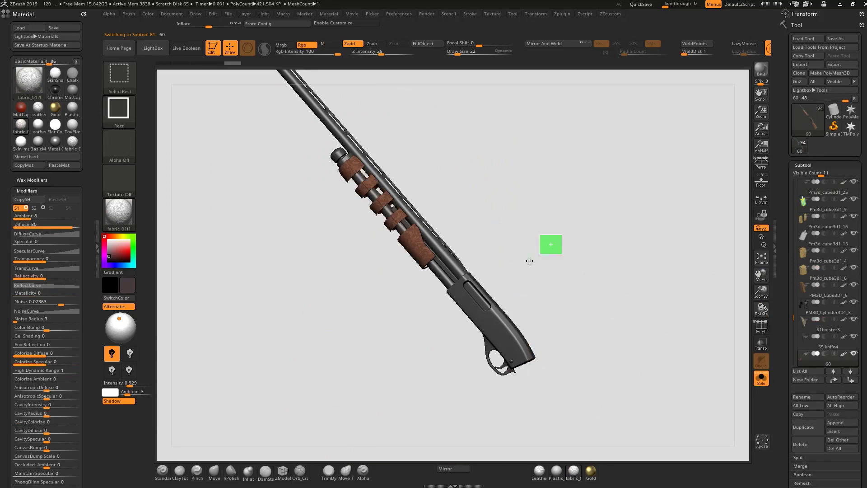
{"action": "left_click_drag", "start_coordinate": [533, 258], "coordinate": [535, 264], "text": "ctrl+shift"}
{"action": "key", "text": "ctrl+shift+a"}
{"action": "left_click_drag", "start_coordinate": [605, 263], "coordinate": [534, 157], "text": "alt"}
Isolate the dark butt pad at the end of the stock and grow the visible area around it
{"action": "mouse_move", "coordinate": [579, 284]}
{"action": "left_mouse_down"}
{"action": "mouse_move", "coordinate": [584, 325]}
{"action": "mouse_move", "coordinate": [603, 367]}
{"action": "mouse_move", "coordinate": [577, 356]}
{"action": "mouse_move", "coordinate": [623, 400]}
{"action": "mouse_move", "coordinate": [610, 354]}
{"action": "mouse_move", "coordinate": [603, 377]}
{"action": "mouse_move", "coordinate": [602, 364]}
{"action": "mouse_move", "coordinate": [630, 421]}
{"action": "mouse_move", "coordinate": [469, 362]}
{"action": "left_mouse_up"}
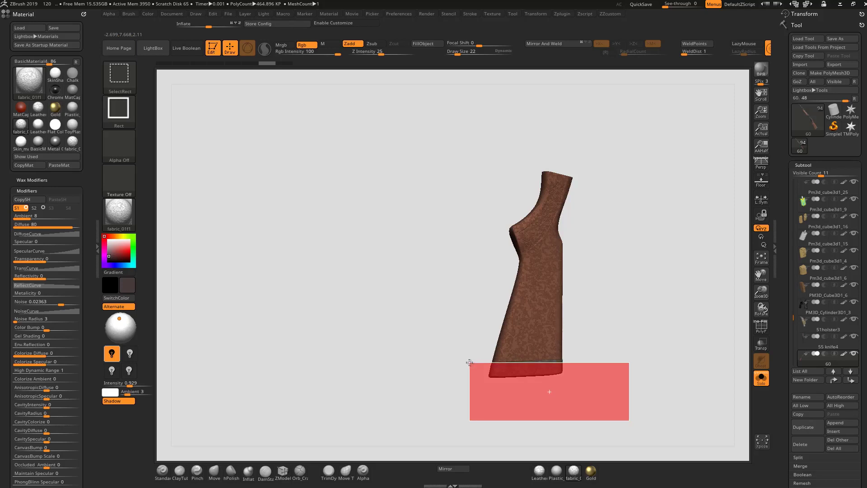
{"action": "mouse_move", "coordinate": [619, 400]}
{"action": "left_mouse_down", "text": "alt"}
{"action": "mouse_move", "coordinate": [395, 353]}
{"action": "mouse_move", "coordinate": [395, 385]}
{"action": "mouse_move", "coordinate": [375, 385]}
{"action": "mouse_move", "coordinate": [400, 337]}
{"action": "mouse_move", "coordinate": [392, 338]}
{"action": "mouse_move", "coordinate": [429, 361]}
{"action": "mouse_move", "coordinate": [256, 320]}
{"action": "mouse_move", "coordinate": [284, 346]}
{"action": "mouse_move", "coordinate": [315, 356]}
{"action": "mouse_move", "coordinate": [300, 342]}
{"action": "mouse_move", "coordinate": [406, 358]}
{"action": "mouse_move", "coordinate": [391, 357]}
{"action": "mouse_move", "coordinate": [484, 422]}
{"action": "mouse_move", "coordinate": [459, 387]}
{"action": "mouse_move", "coordinate": [526, 323]}
{"action": "mouse_move", "coordinate": [569, 379]}
{"action": "mouse_move", "coordinate": [563, 319]}
{"action": "mouse_move", "coordinate": [543, 277]}
{"action": "mouse_move", "coordinate": [592, 396]}
{"action": "mouse_move", "coordinate": [469, 341]}
{"action": "mouse_move", "coordinate": [459, 320]}
{"action": "left_mouse_up", "text": "alt"}
{"action": "key", "text": "ctrl+z"}
{"action": "mouse_move", "coordinate": [460, 366]}
{"action": "left_mouse_down"}
{"action": "mouse_move", "coordinate": [472, 370]}
{"action": "mouse_move", "coordinate": [482, 395]}
{"action": "mouse_move", "coordinate": [460, 354]}
{"action": "left_mouse_up"}
{"action": "key", "text": "ctrl+space"}
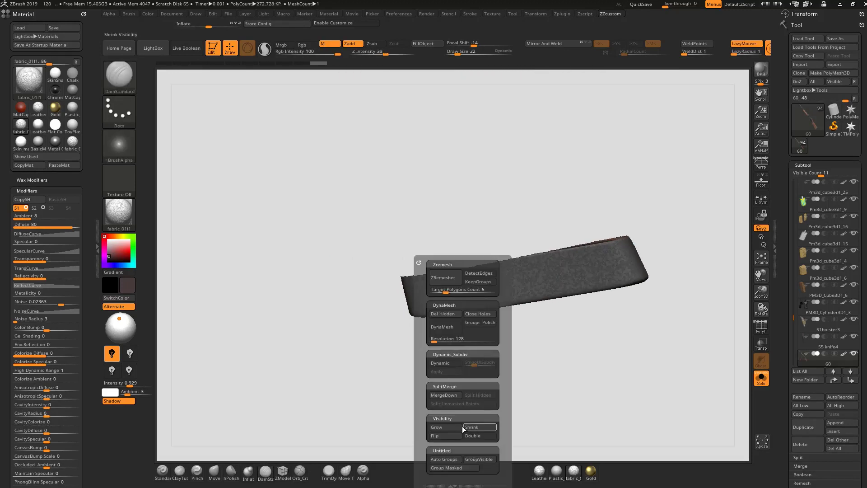
{"action": "left_click", "coordinate": [456, 427]}
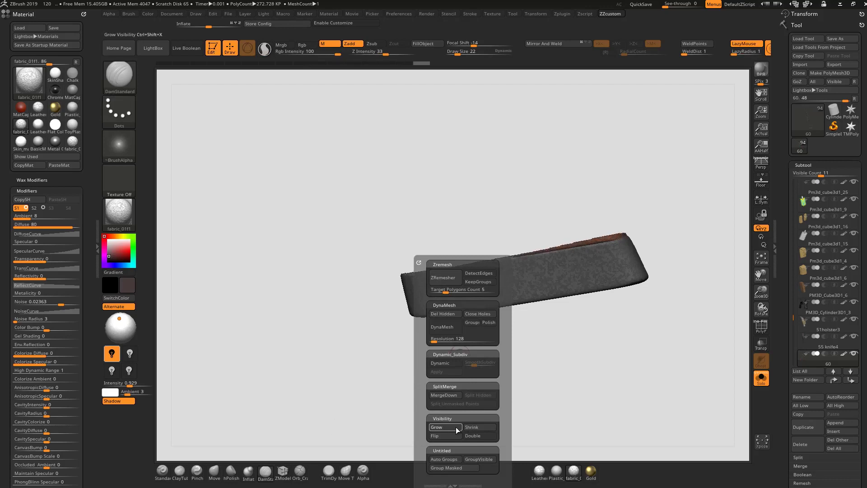
{"action": "left_click", "coordinate": [456, 426]}
Show the whole shotgun again and group the dark butt pad as its own polygroup
{"action": "mouse_move", "coordinate": [600, 116]}
{"action": "left_mouse_down", "text": "shift"}
{"action": "mouse_move", "coordinate": [628, 146]}
{"action": "mouse_move", "coordinate": [620, 184]}
{"action": "mouse_move", "coordinate": [646, 166]}
{"action": "mouse_move", "coordinate": [528, 182]}
{"action": "mouse_move", "coordinate": [517, 235]}
{"action": "mouse_move", "coordinate": [514, 180]}
{"action": "mouse_move", "coordinate": [573, 263]}
{"action": "mouse_move", "coordinate": [583, 180]}
{"action": "mouse_move", "coordinate": [607, 211]}
{"action": "mouse_move", "coordinate": [606, 129]}
{"action": "mouse_move", "coordinate": [486, 142]}
{"action": "mouse_move", "coordinate": [503, 213]}
{"action": "mouse_move", "coordinate": [484, 200]}
{"action": "mouse_move", "coordinate": [524, 195]}
{"action": "mouse_move", "coordinate": [581, 275]}
{"action": "left_mouse_up", "text": "shift"}
{"action": "left_click", "coordinate": [576, 285], "text": "ctrl+shift"}
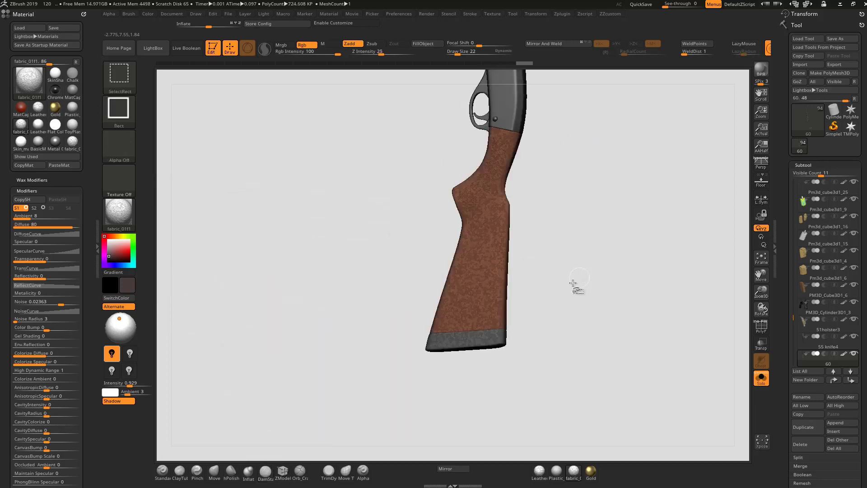
{"action": "left_click", "coordinate": [485, 342], "text": "ctrl+shift"}
{"action": "left_click", "coordinate": [522, 333], "text": "ctrl+shift"}
{"action": "key", "text": "ctrl+shift+g"}
{"action": "left_click", "coordinate": [531, 457]}
Hide every shotgun part except the wooden buttstock and forend
{"action": "left_click", "coordinate": [491, 345], "text": "ctrl+shift"}
{"action": "left_click_drag", "start_coordinate": [609, 259], "coordinate": [584, 311], "text": "ctrl+shift"}
{"action": "left_click", "coordinate": [496, 278], "text": "ctrl+shift"}
{"action": "left_click_drag", "start_coordinate": [629, 218], "coordinate": [506, 266], "text": "alt"}
{"action": "left_click", "coordinate": [613, 290], "text": "ctrl+shift"}
{"action": "left_click", "coordinate": [482, 335], "text": "ctrl+shift"}
{"action": "left_click_drag", "start_coordinate": [541, 237], "coordinate": [490, 209], "text": "ctrl+shift"}
{"action": "left_click", "coordinate": [490, 209], "text": "ctrl+shift"}
{"action": "left_click_drag", "start_coordinate": [573, 216], "coordinate": [571, 234], "text": "ctrl+shift"}
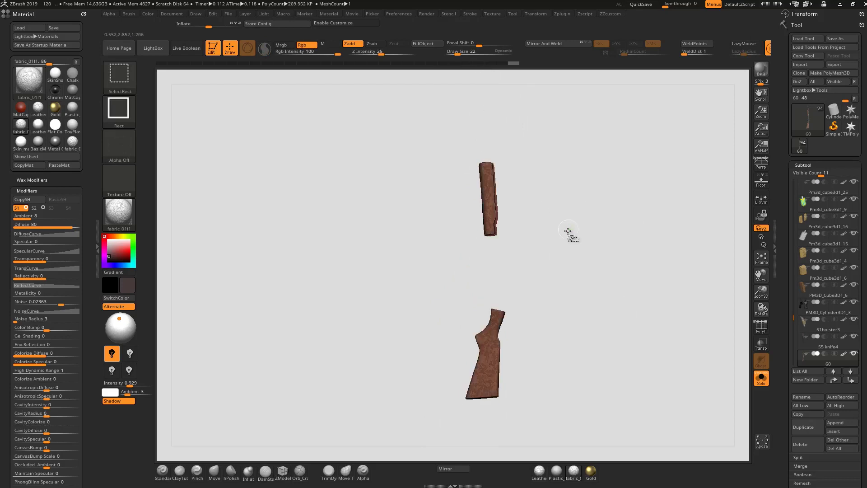
{"action": "key", "text": "2"}
{"action": "left_click", "coordinate": [589, 459]}
{"action": "left_click_drag", "start_coordinate": [629, 141], "coordinate": [644, 226], "text": "alt"}
{"action": "left_click_drag", "start_coordinate": [600, 249], "coordinate": [587, 113], "text": "alt"}
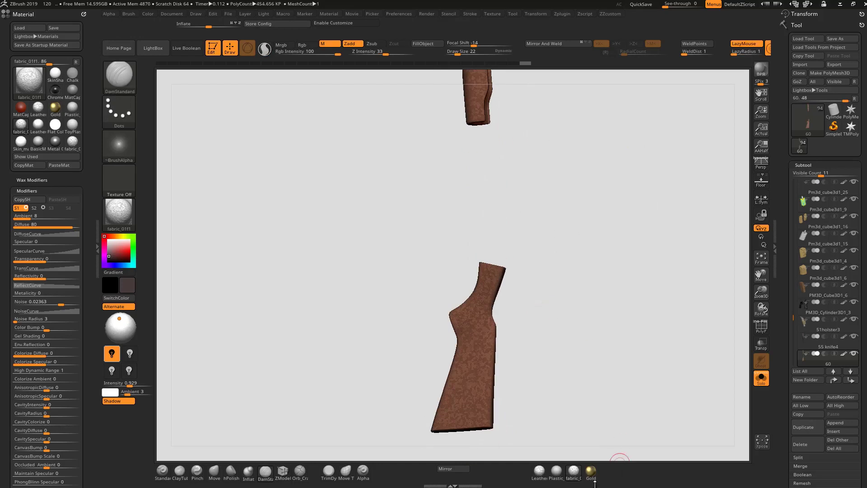
Save the fabric_01f1 material as a new material file named wood_01f
{"action": "mouse_move", "coordinate": [576, 481]}
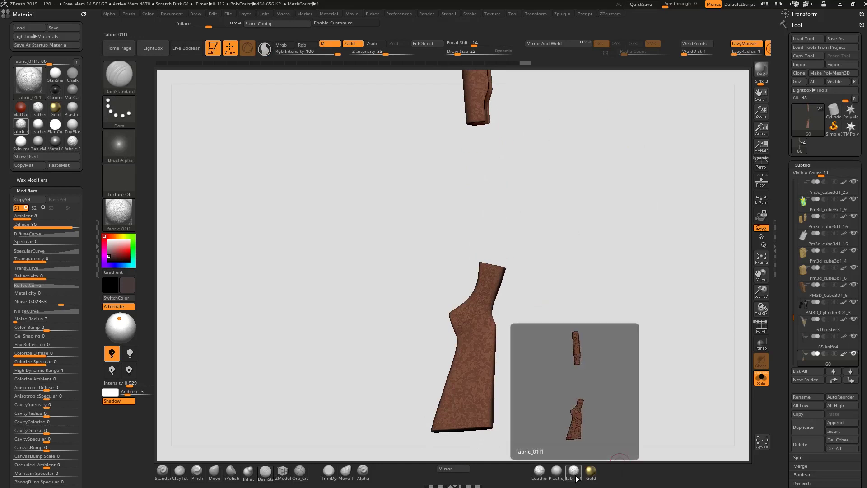
{"action": "mouse_move", "coordinate": [550, 476]}
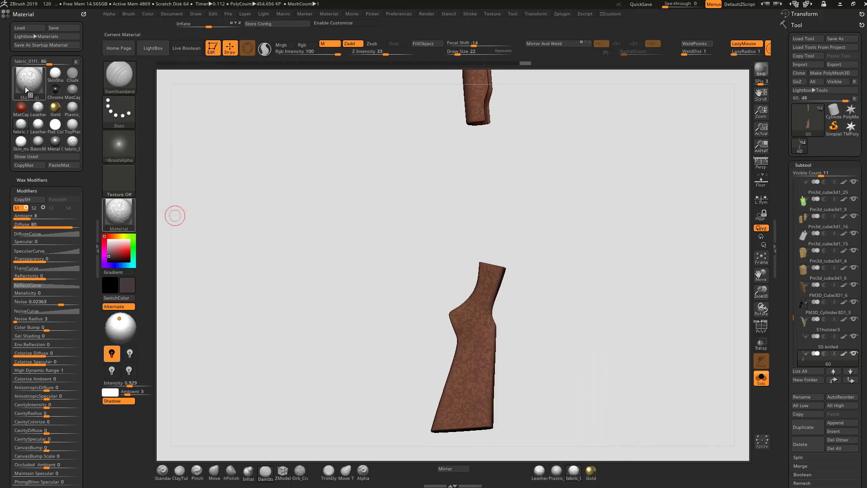
{"action": "left_click", "coordinate": [575, 473]}
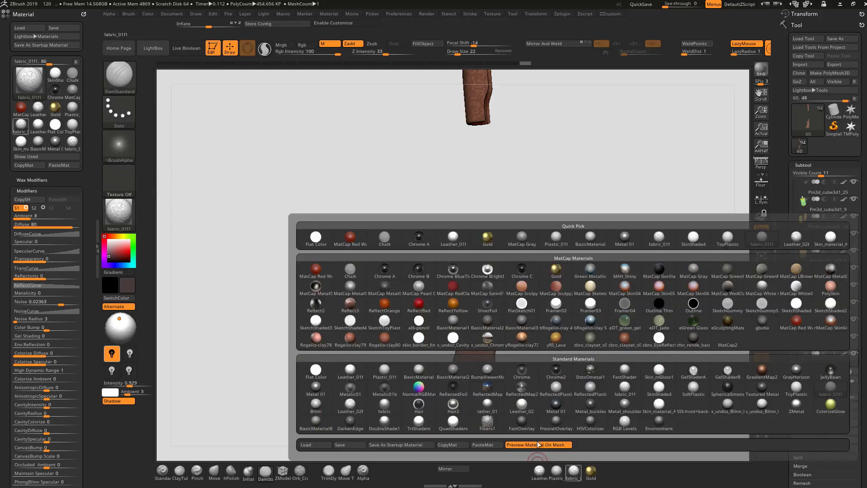
{"action": "left_click", "coordinate": [356, 439]}
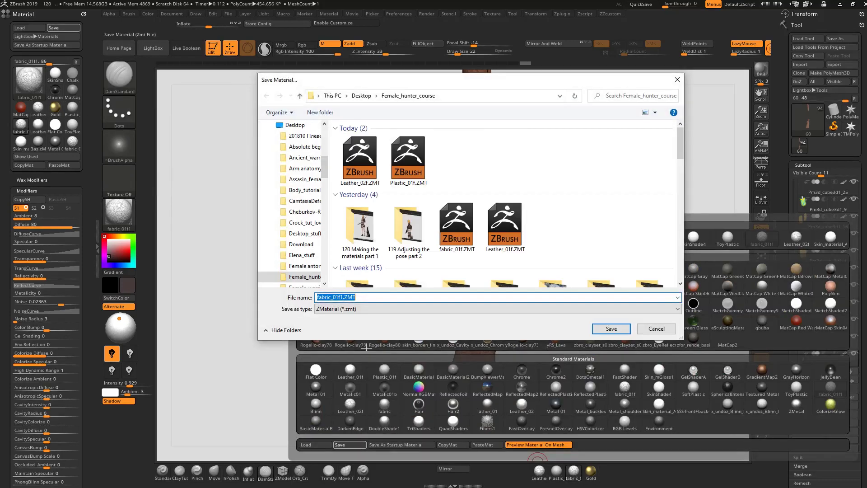
{"action": "type", "text": "wood_01f"}
{"action": "left_click", "coordinate": [597, 330]}
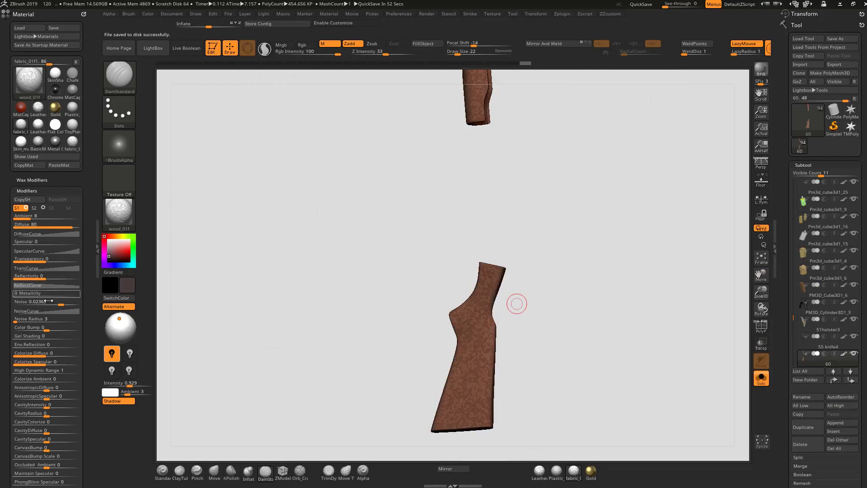
Lower the S1 shader Noise of the wood_01f material to 0.00515, checking the result on the buttstock
{"action": "left_click_drag", "start_coordinate": [63, 303], "coordinate": [59, 303]}
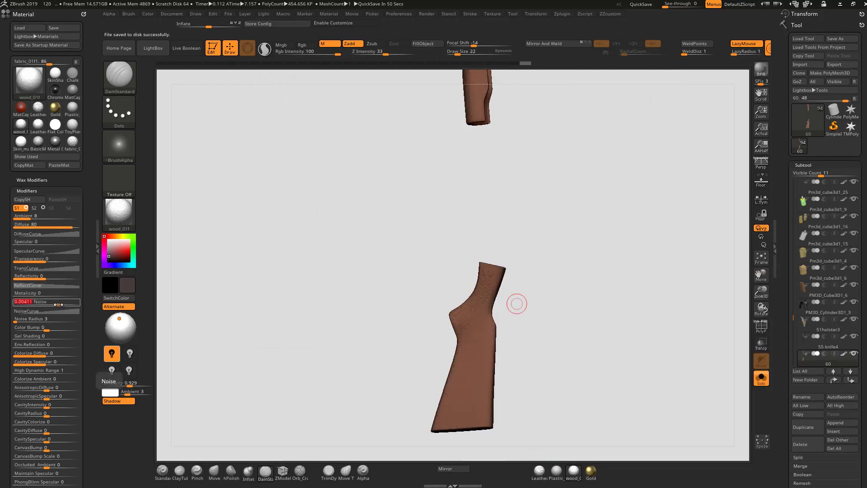
{"action": "left_click_drag", "start_coordinate": [372, 300], "coordinate": [175, 266]}
{"action": "left_click", "coordinate": [59, 303]}
{"action": "left_click", "coordinate": [58, 304]}
{"action": "left_click", "coordinate": [57, 304]}
{"action": "left_click_drag", "start_coordinate": [310, 300], "coordinate": [191, 255]}
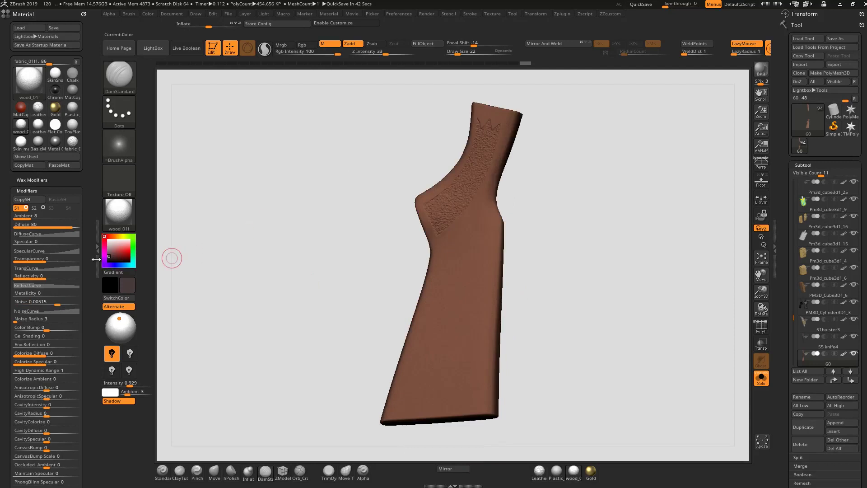
Set the wood_01f material's Specular to 15 in shader S1 and 4 in shader S2
{"action": "left_click_drag", "start_coordinate": [35, 242], "coordinate": [36, 242]}
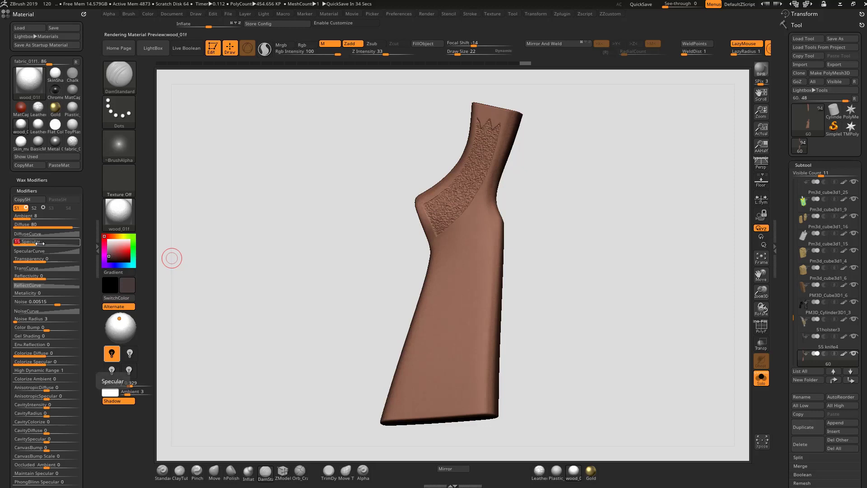
{"action": "left_click", "coordinate": [34, 208]}
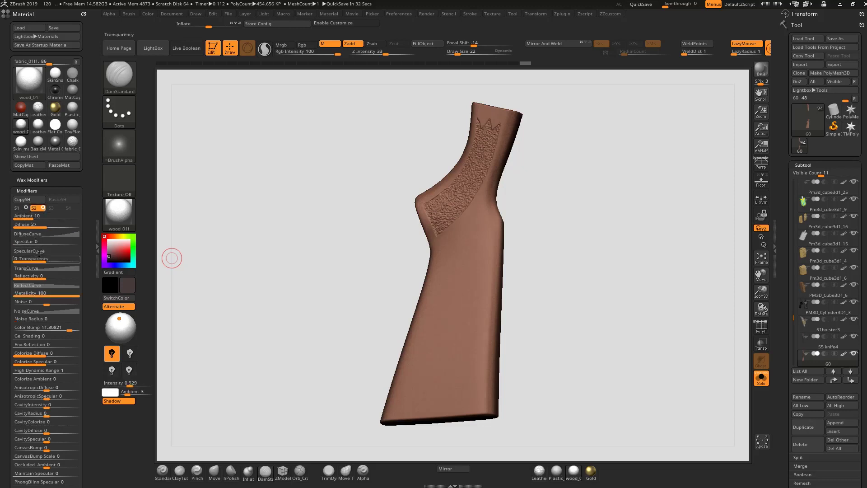
{"action": "left_click_drag", "start_coordinate": [41, 244], "coordinate": [36, 243]}
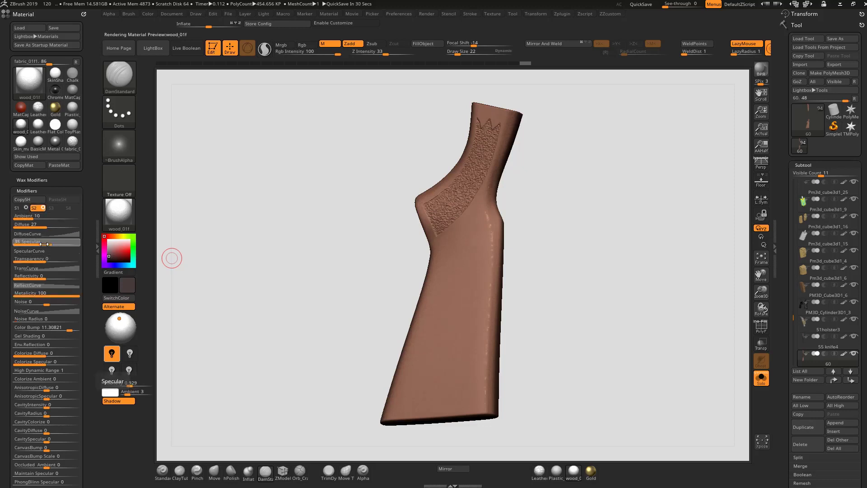
{"action": "left_click_drag", "start_coordinate": [35, 244], "coordinate": [26, 245]}
Bend the DiffuseCurve of wood_01f's S1 shader downward through its middle and check the shading on the stock
{"action": "left_click", "coordinate": [50, 233]}
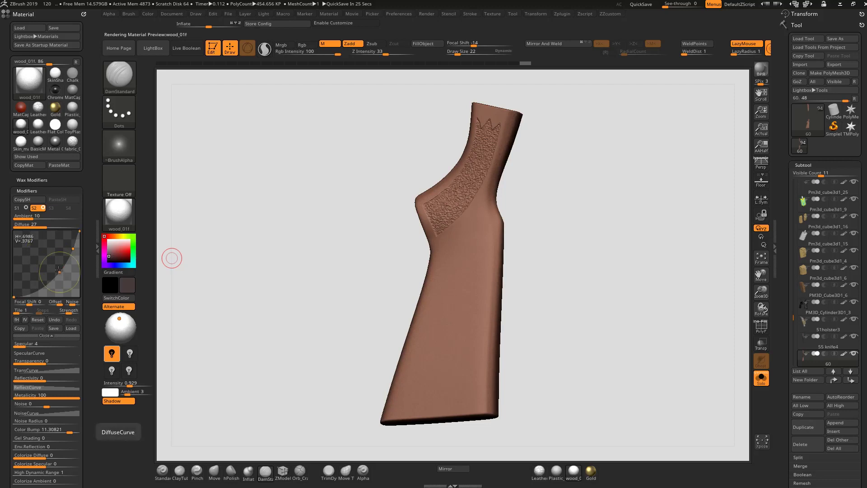
{"action": "left_click", "coordinate": [18, 208]}
{"action": "mouse_move", "coordinate": [67, 272]}
{"action": "left_mouse_down"}
{"action": "mouse_move", "coordinate": [50, 249]}
{"action": "mouse_move", "coordinate": [63, 265]}
{"action": "left_mouse_up"}
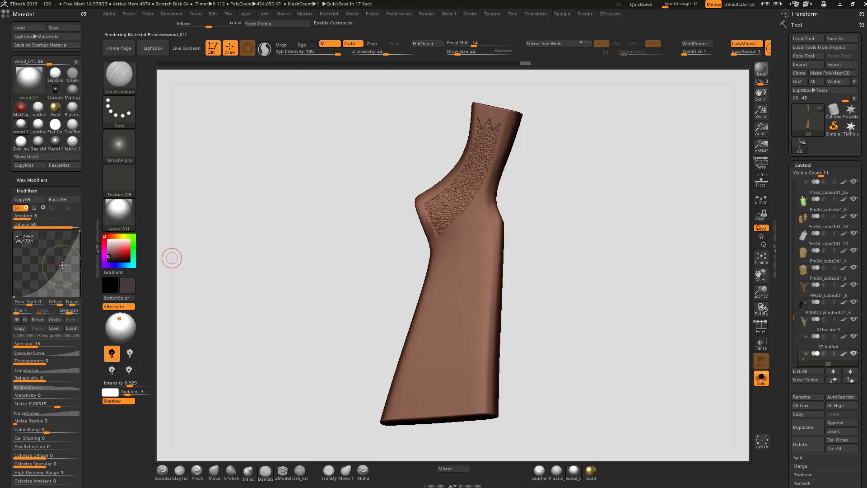
{"action": "left_click_drag", "start_coordinate": [314, 333], "coordinate": [317, 331]}
{"action": "left_click_drag", "start_coordinate": [582, 325], "coordinate": [597, 211]}
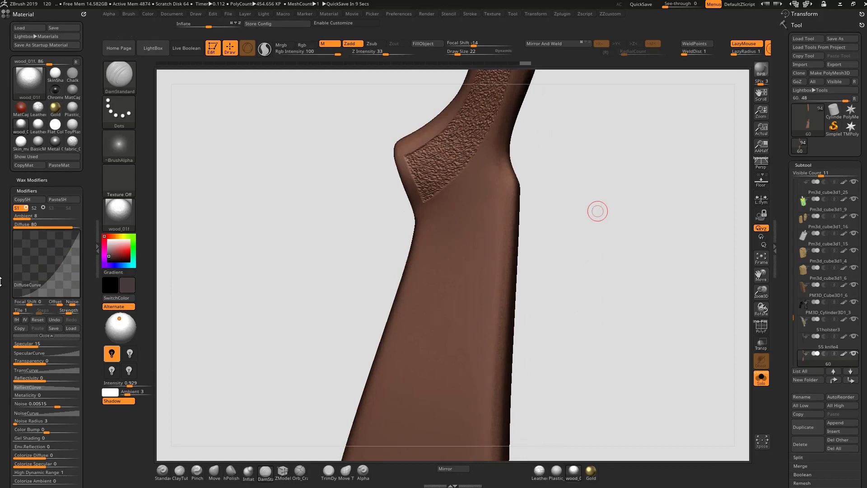
Try the Alpha brush with the Dots stroke and its alpha off on the buttstock
{"action": "left_click", "coordinate": [361, 471]}
{"action": "left_click", "coordinate": [113, 112]}
{"action": "left_click", "coordinate": [171, 121]}
{"action": "left_click", "coordinate": [128, 142]}
{"action": "left_click", "coordinate": [159, 152]}
{"action": "left_click_drag", "start_coordinate": [269, 210], "coordinate": [320, 213]}
{"action": "left_click_drag", "start_coordinate": [470, 230], "coordinate": [559, 237], "text": "alt"}
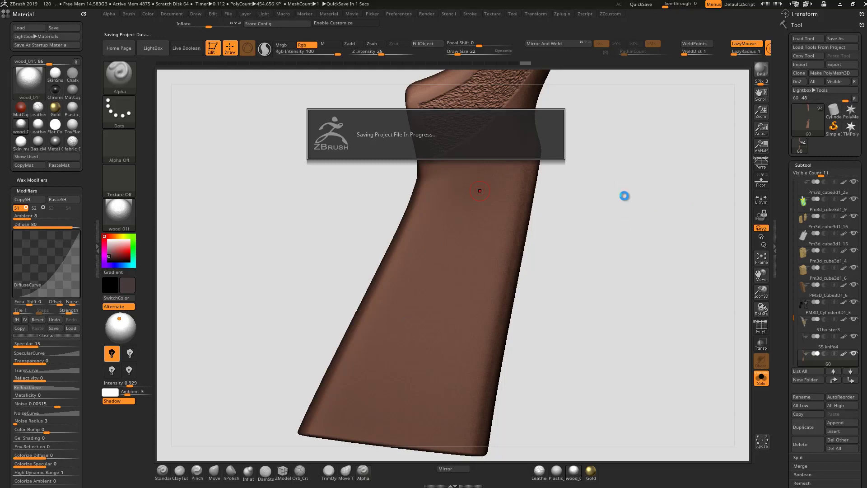
{"action": "mouse_move", "coordinate": [604, 209]}
{"action": "left_mouse_down"}
{"action": "mouse_move", "coordinate": [593, 165]}
{"action": "mouse_move", "coordinate": [583, 188]}
{"action": "mouse_move", "coordinate": [630, 306]}
{"action": "mouse_move", "coordinate": [625, 292]}
{"action": "mouse_move", "coordinate": [345, 277]}
{"action": "mouse_move", "coordinate": [251, 310]}
{"action": "left_mouse_up"}
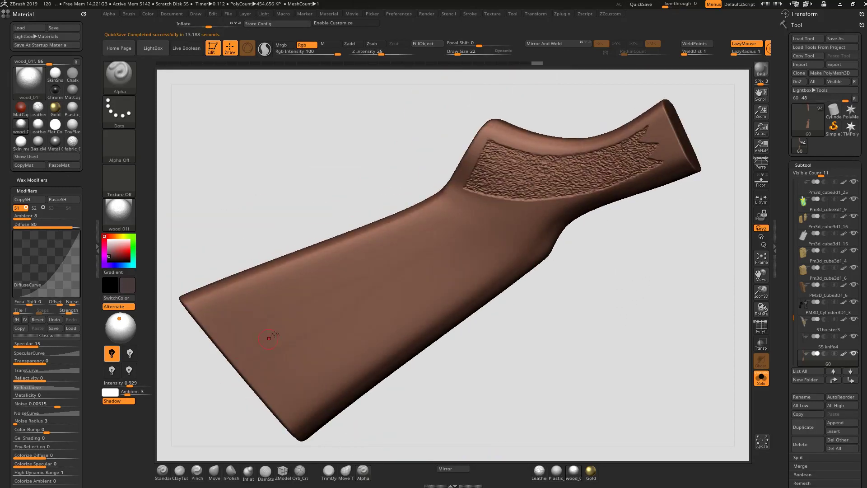
Set up the Standard brush with Rgb on, Rgb Intensity 27, Z Intensity 3 and Draw Size 7
{"action": "left_click", "coordinate": [162, 470]}
{"action": "left_click", "coordinate": [310, 47]}
{"action": "left_click_drag", "start_coordinate": [340, 53], "coordinate": [299, 54]}
{"action": "left_click_drag", "start_coordinate": [381, 52], "coordinate": [375, 52]}
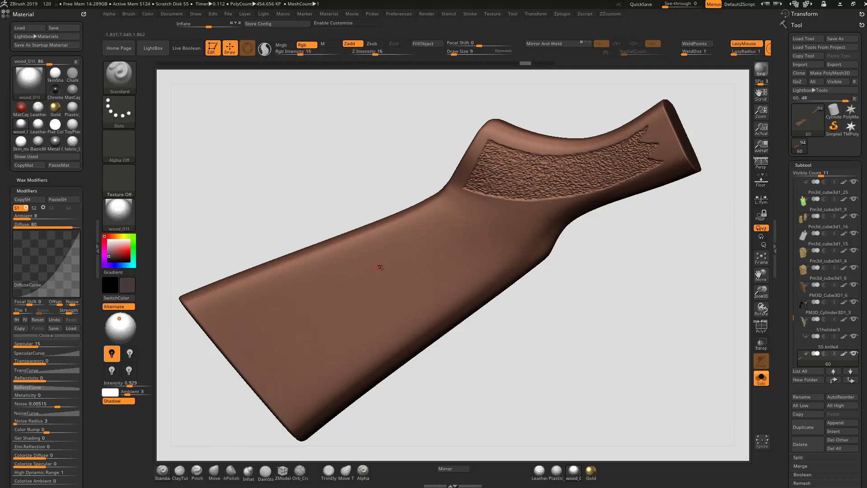
{"action": "left_click_drag", "start_coordinate": [367, 52], "coordinate": [360, 53]}
{"action": "left_click_drag", "start_coordinate": [295, 53], "coordinate": [308, 53]}
Brush faint wood-grain strokes lengthwise over both sides and the narrow edge of the buttstock
{"action": "mouse_move", "coordinate": [303, 297]}
{"action": "right_mouse_down", "text": "alt"}
{"action": "mouse_move", "coordinate": [379, 262]}
{"action": "mouse_move", "coordinate": [479, 238]}
{"action": "right_mouse_up", "text": "alt"}
{"action": "key", "text": "f"}
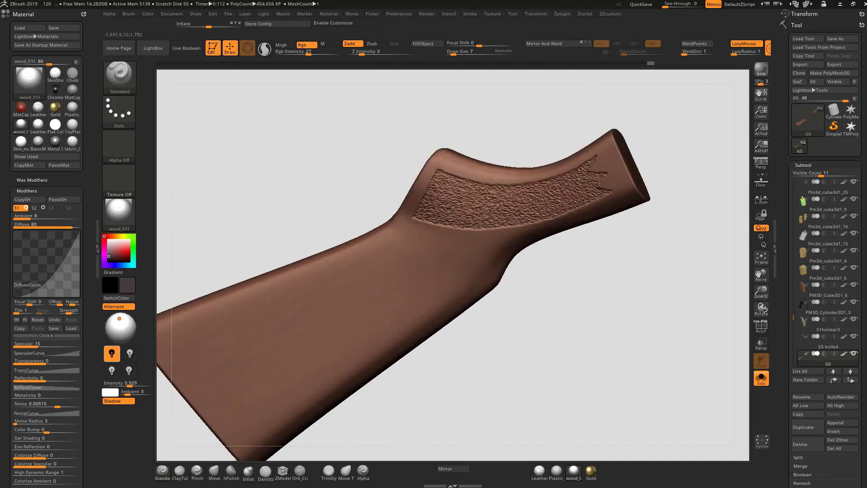
{"action": "left_click_drag", "start_coordinate": [510, 309], "coordinate": [389, 304]}
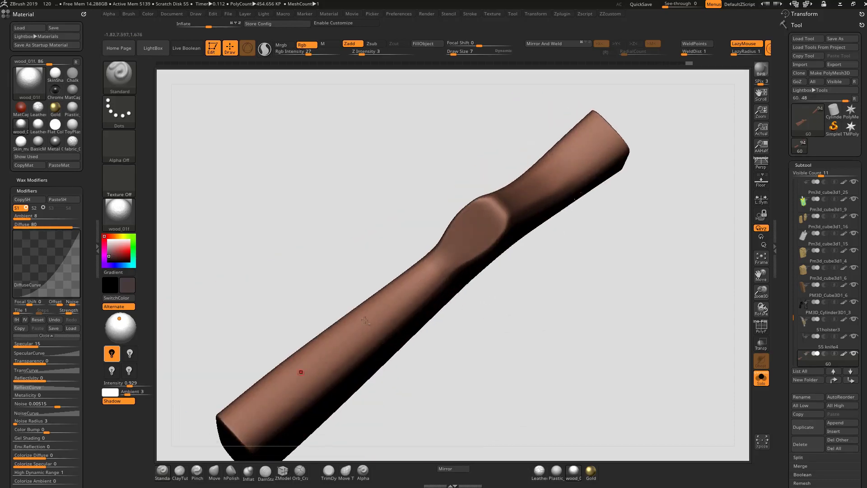
{"action": "left_click_drag", "start_coordinate": [251, 324], "coordinate": [534, 148]}
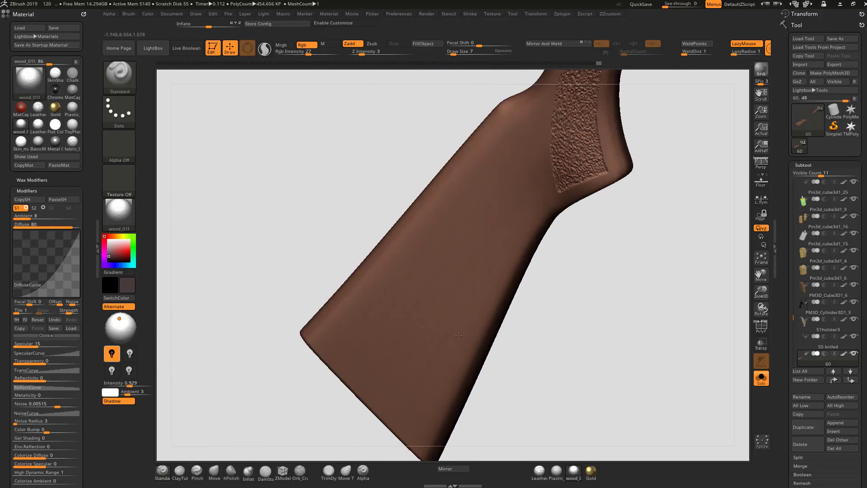
{"action": "key", "text": "f"}
{"action": "left_click_drag", "start_coordinate": [551, 263], "coordinate": [507, 254]}
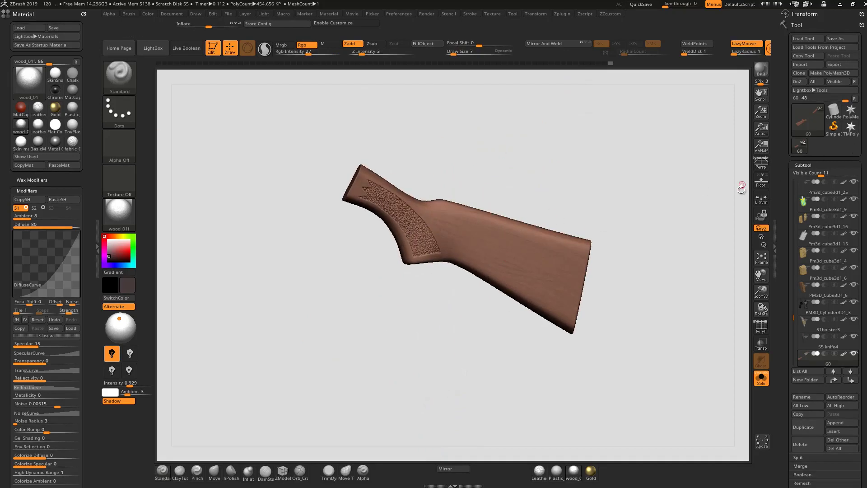